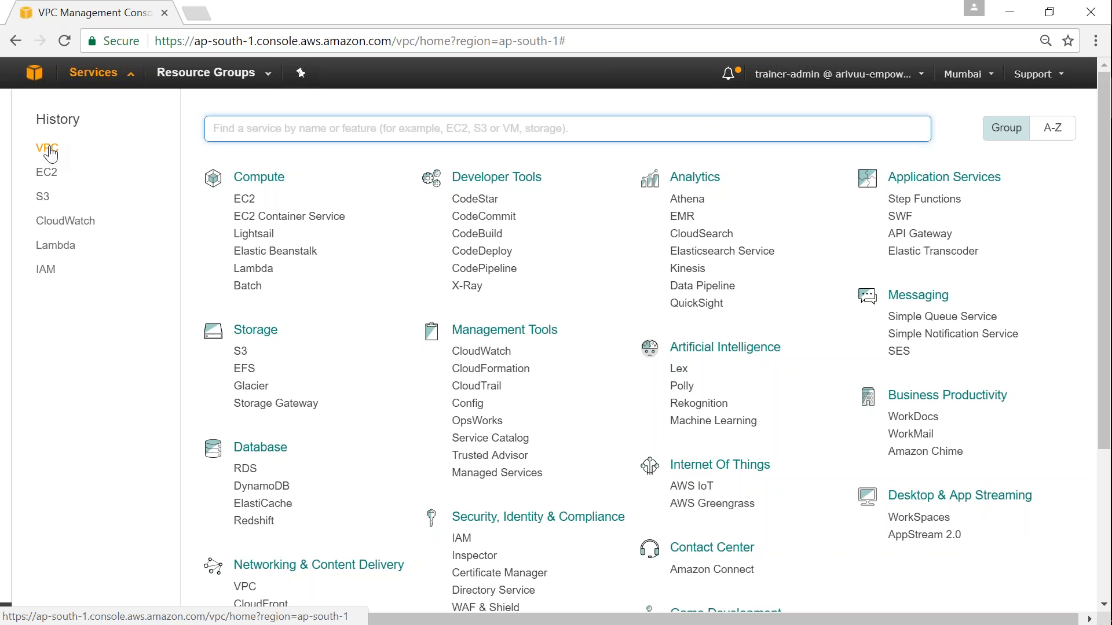
- Open the VPC service dashboard and highlight the note about where instances will launch
text(vpc)
click(238, 156)
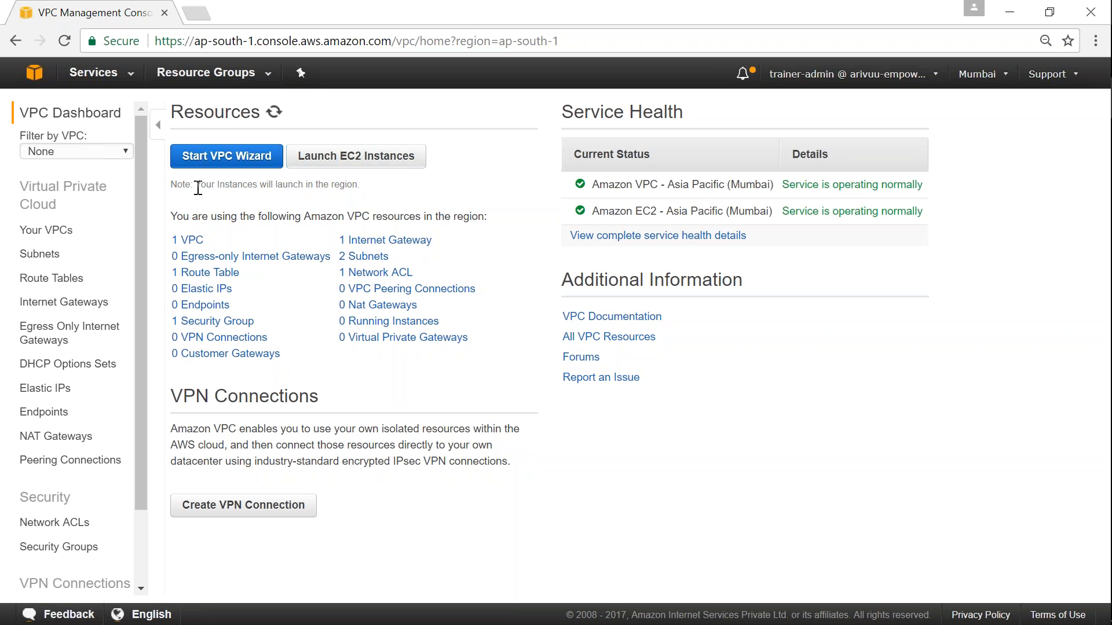
drag(197, 187, 362, 185)
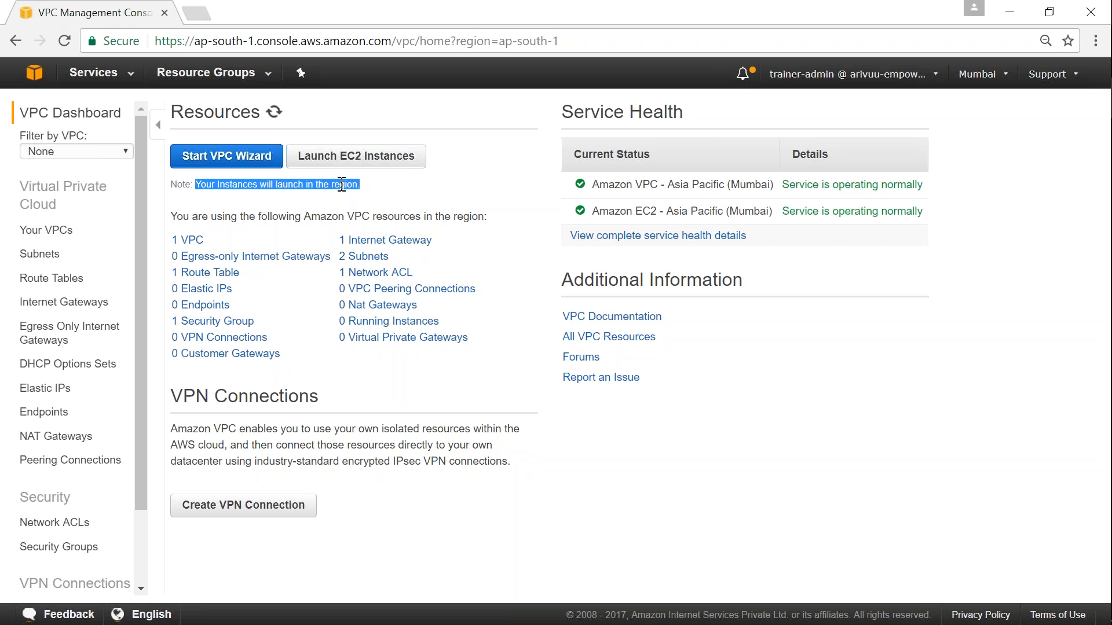
drag(196, 185, 339, 185)
click(221, 186)
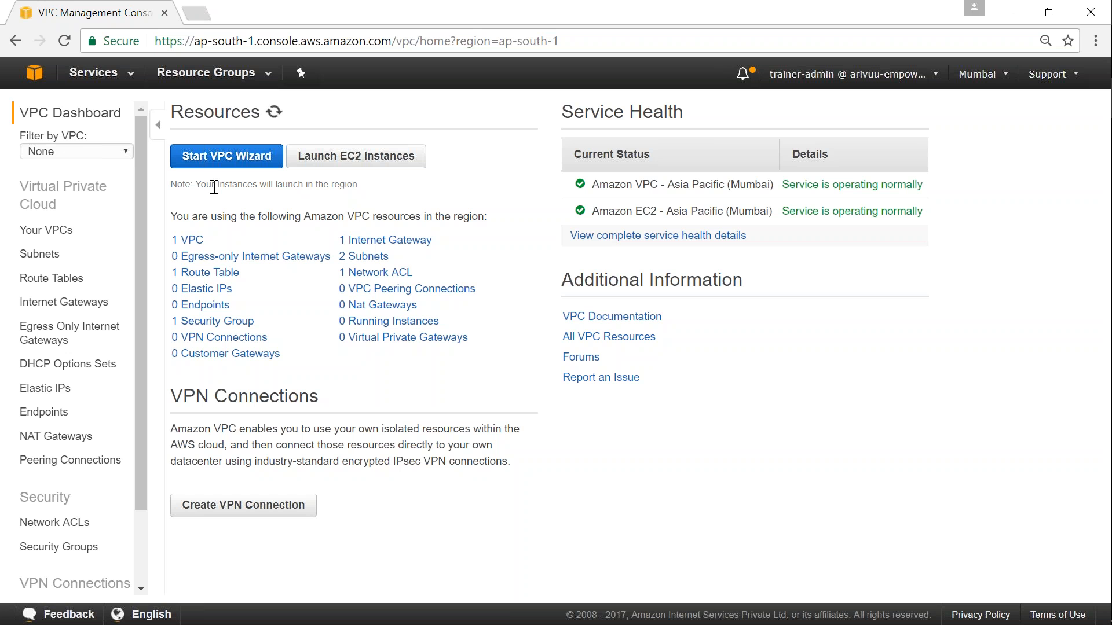
- Open the list of VPCs and select the existing VPC to view its IPv4 CIDR and summary
click(46, 231)
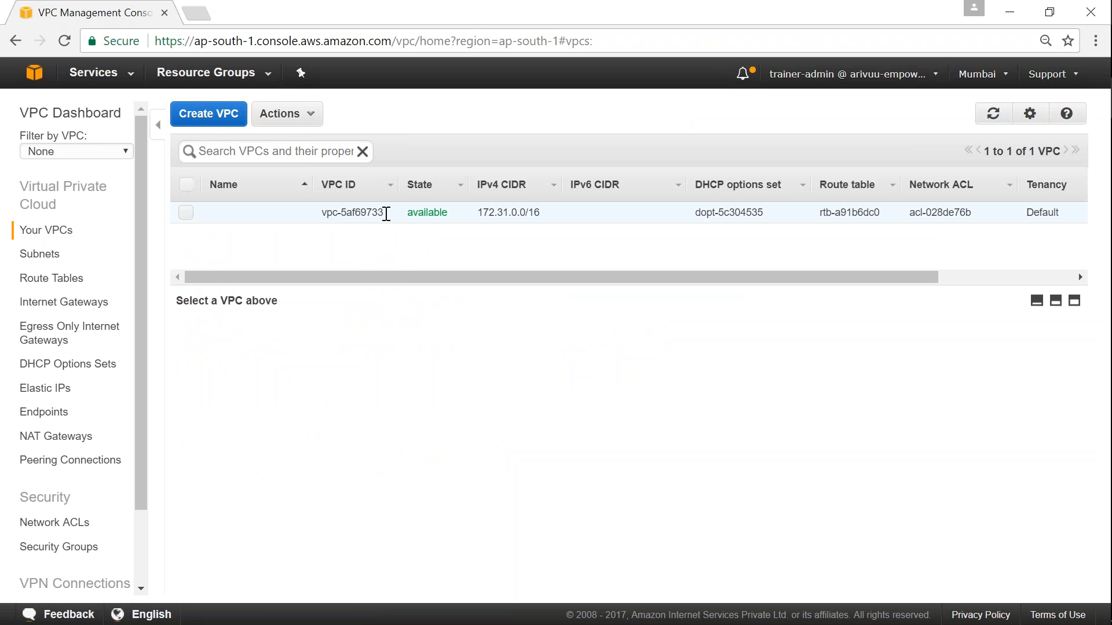
drag(479, 214, 513, 216)
click(513, 216)
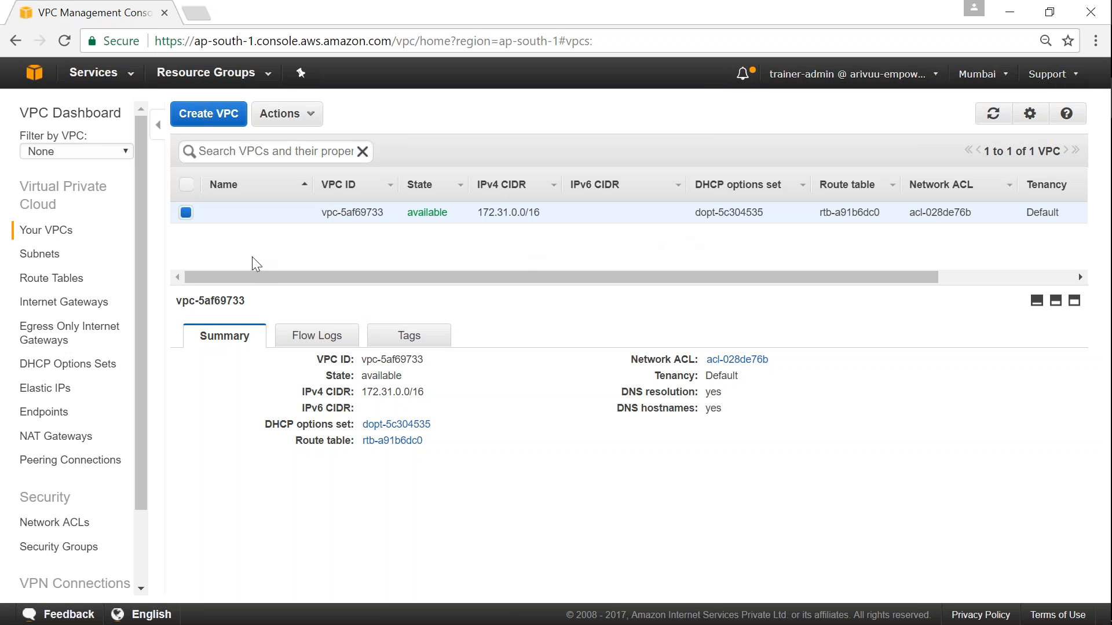
- Start creating a new VPC with the name tag valaxy-vpc
click(209, 119)
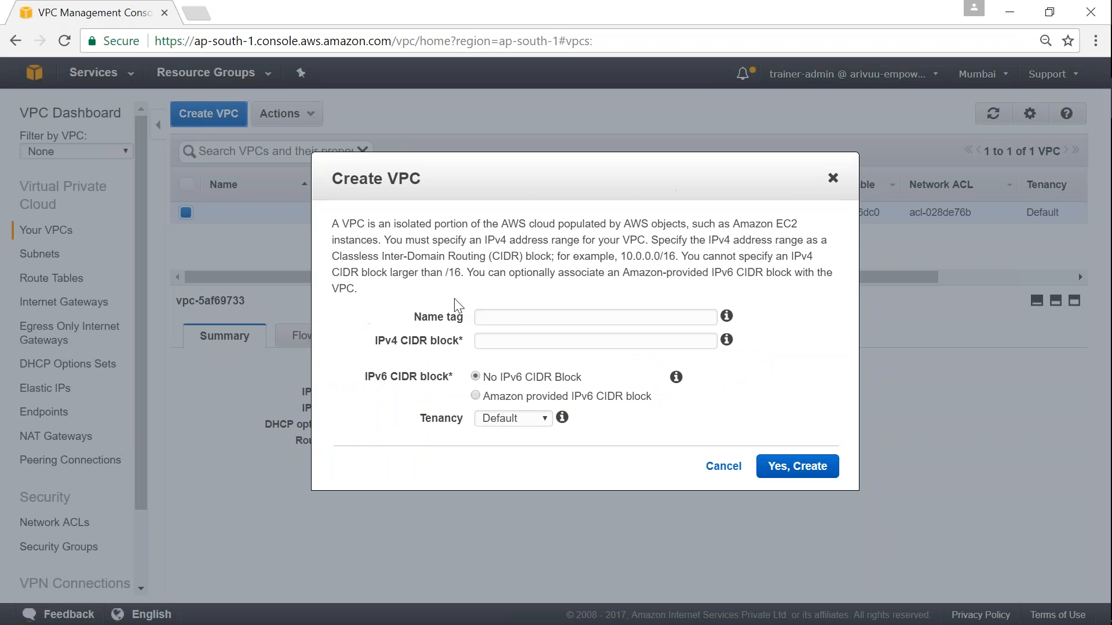
click(510, 320)
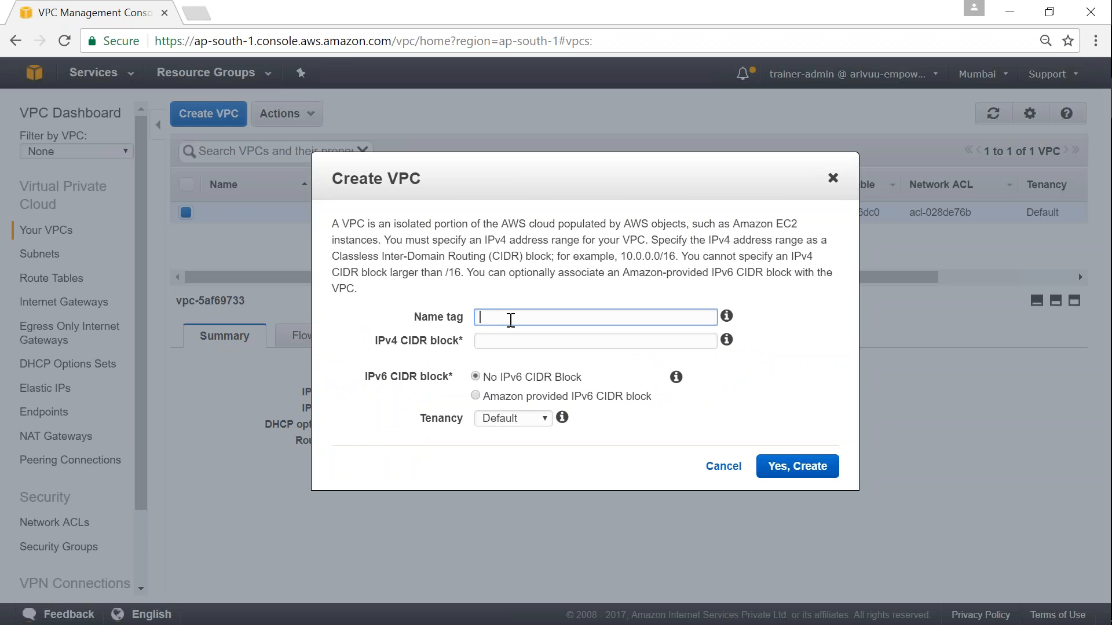
text(tmpV)
key(BackSpace)
key(BackSpace)
key(BackSpace)
key(BackSpace)
text(valaxy-vpc-dem)
key(BackSpace)
key(BackSpace)
key(BackSpace)
key(BackSpace)
key(ctrl+a)
- Set the new VPC's IPv4 CIDR block to 10.81.0.0/23 and create the VPC
click(513, 340)
text(10.)
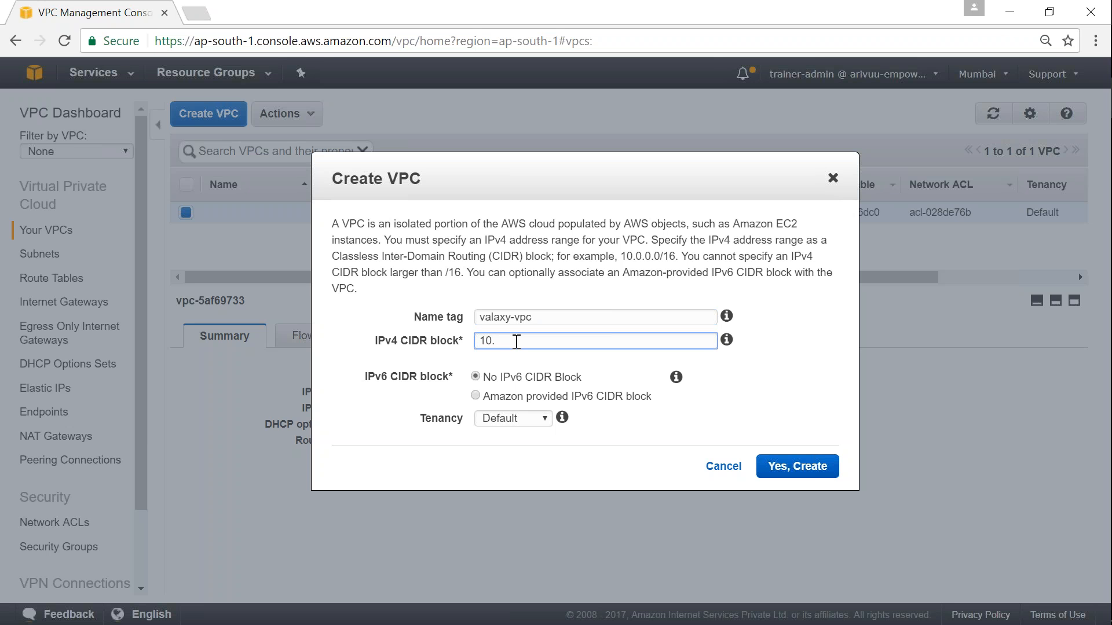
text(81.0.)
text(0/23)
drag(481, 341, 525, 342)
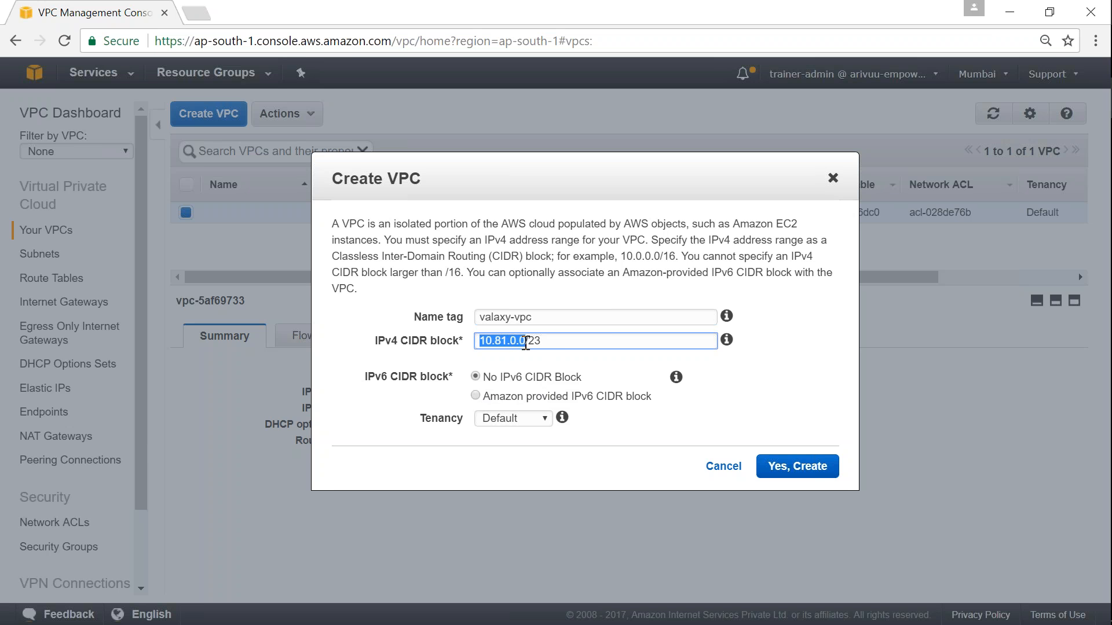
click(621, 479)
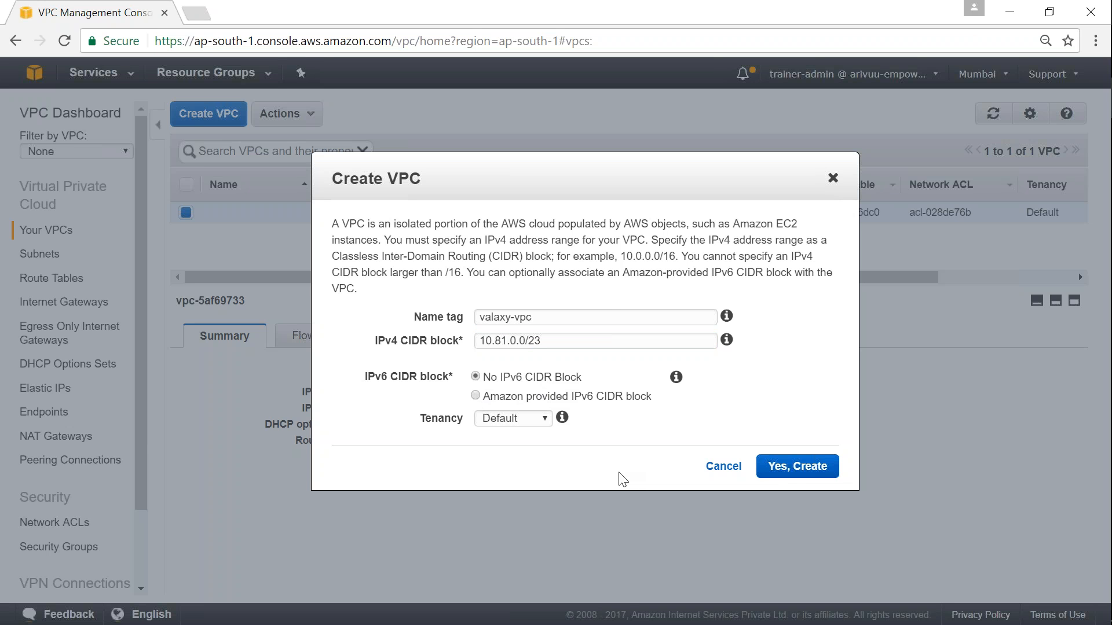
click(783, 471)
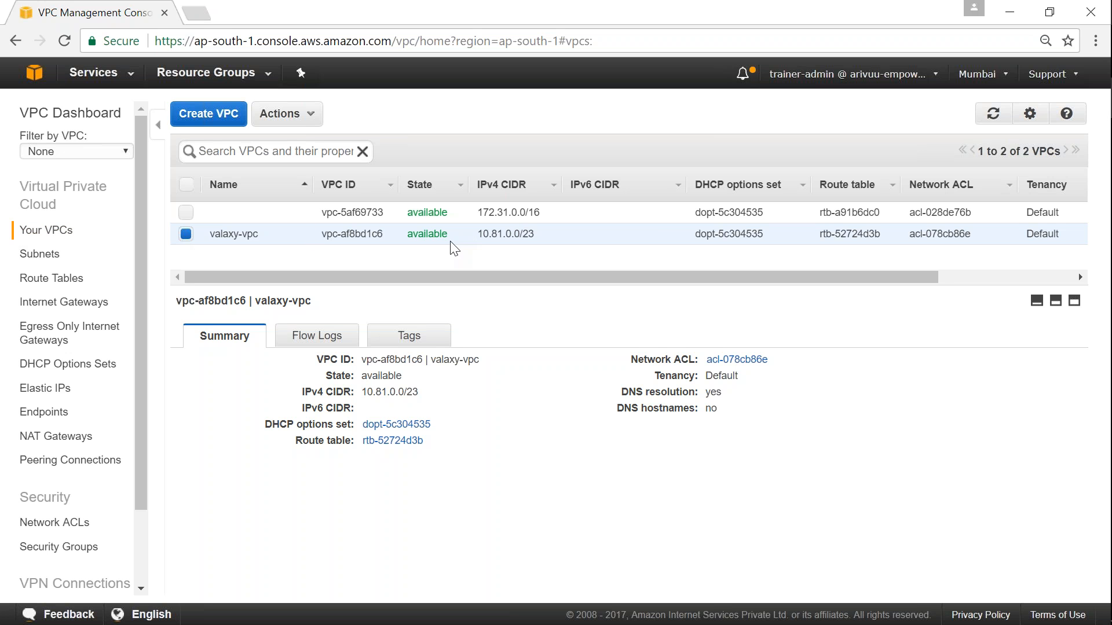
- Show the tags of valaxy-vpc and copy its Name value
click(408, 340)
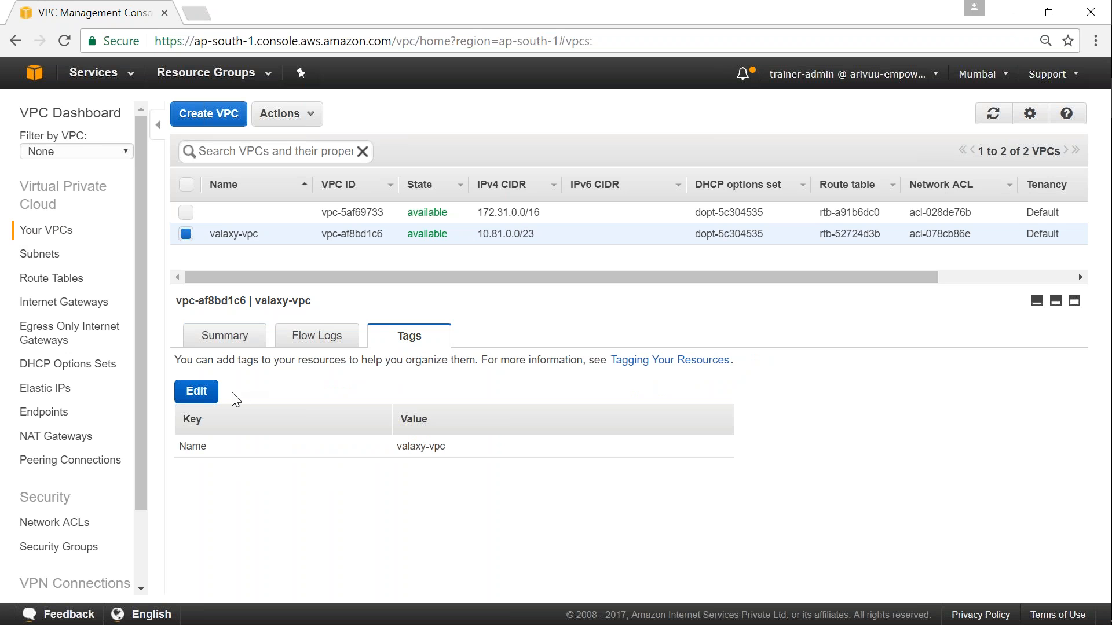
drag(396, 447, 446, 449)
key(ctrl+c)
click(423, 449)
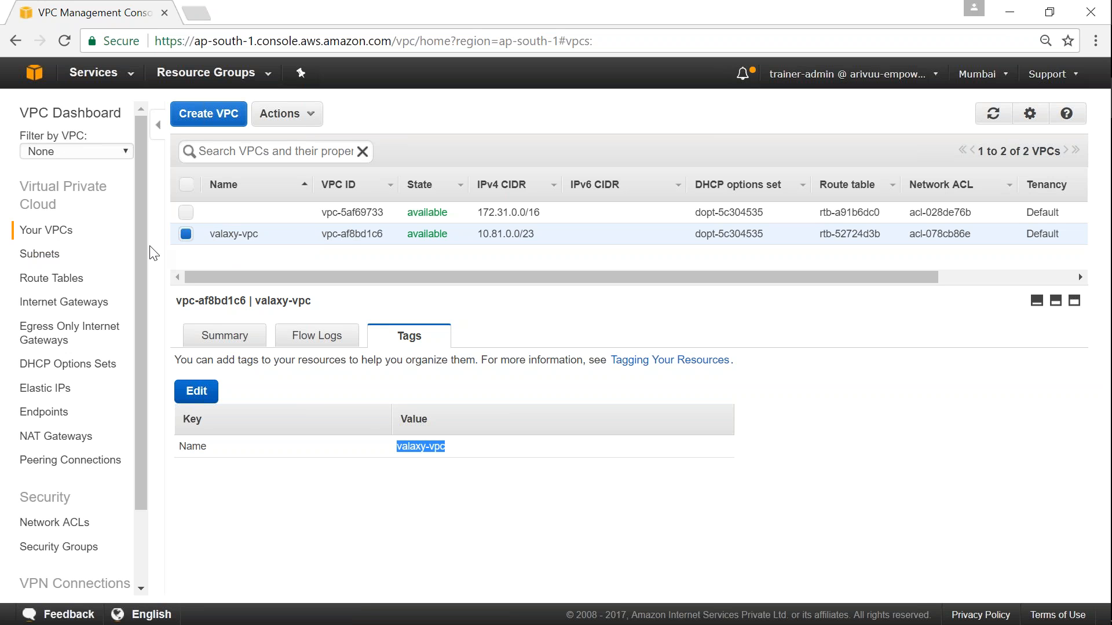
- Start creating a new subnet with the name tag valaxy-subnet-1a
click(42, 260)
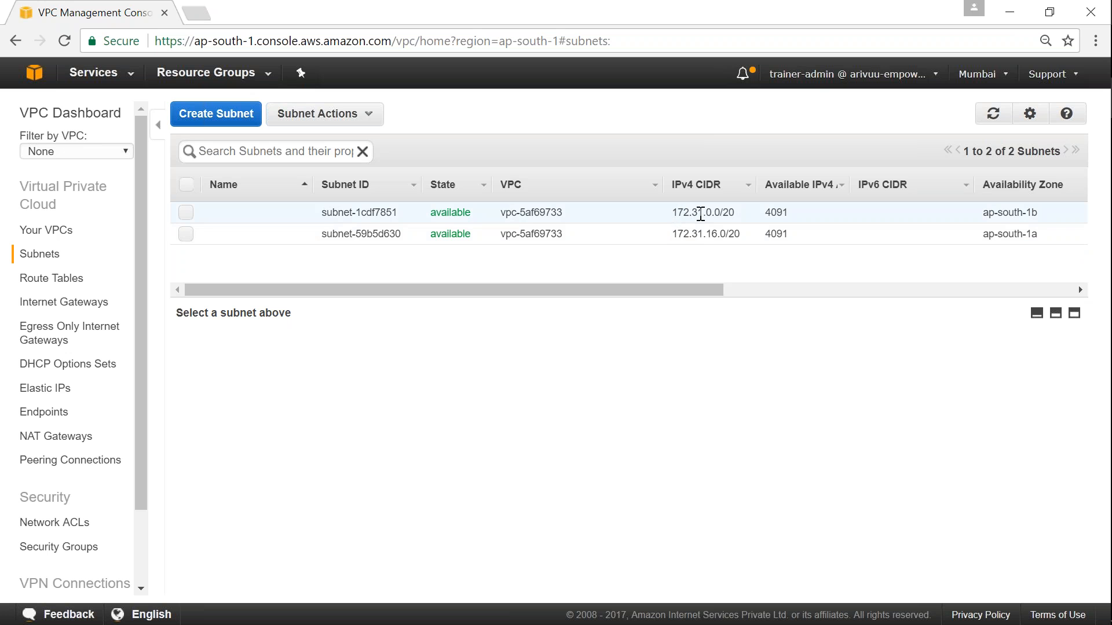
click(229, 114)
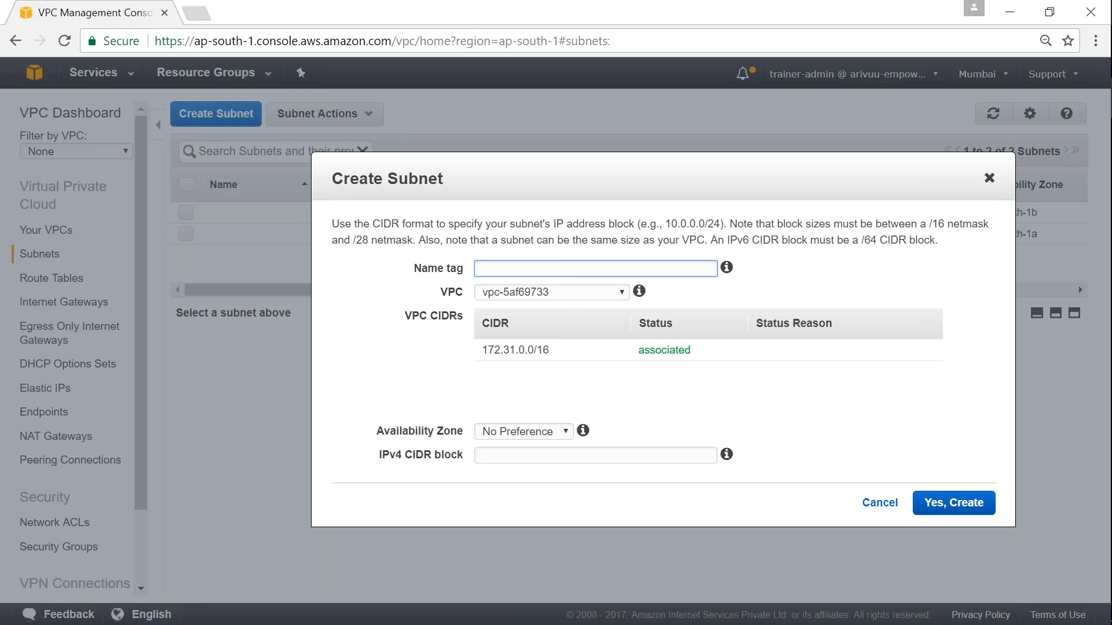
key(ctrl+v)
key(BackSpace)
key(BackSpace)
key(BackSpace)
text(subnet-1a)
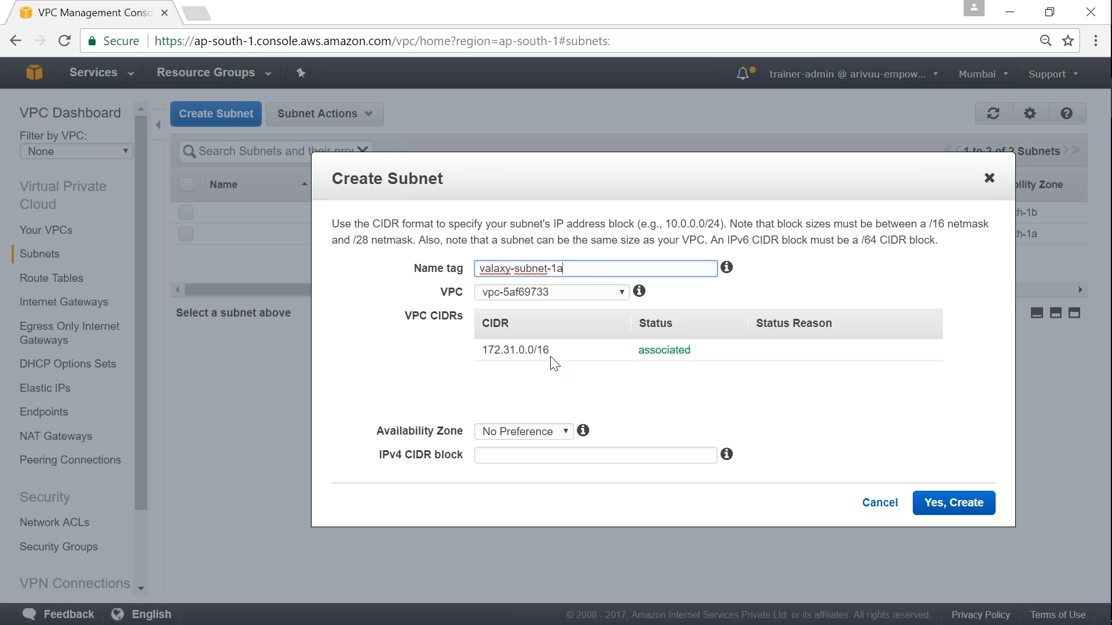
- Set the new subnet's availability zone to ap-south-1a and its VPC to valaxy-vpc
click(532, 432)
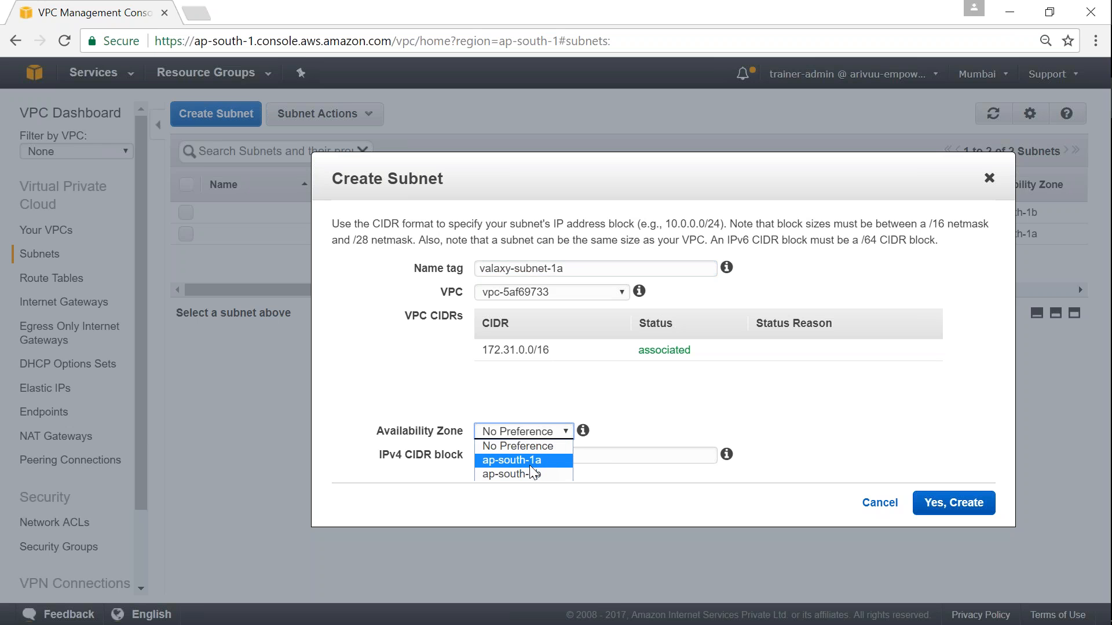
click(530, 462)
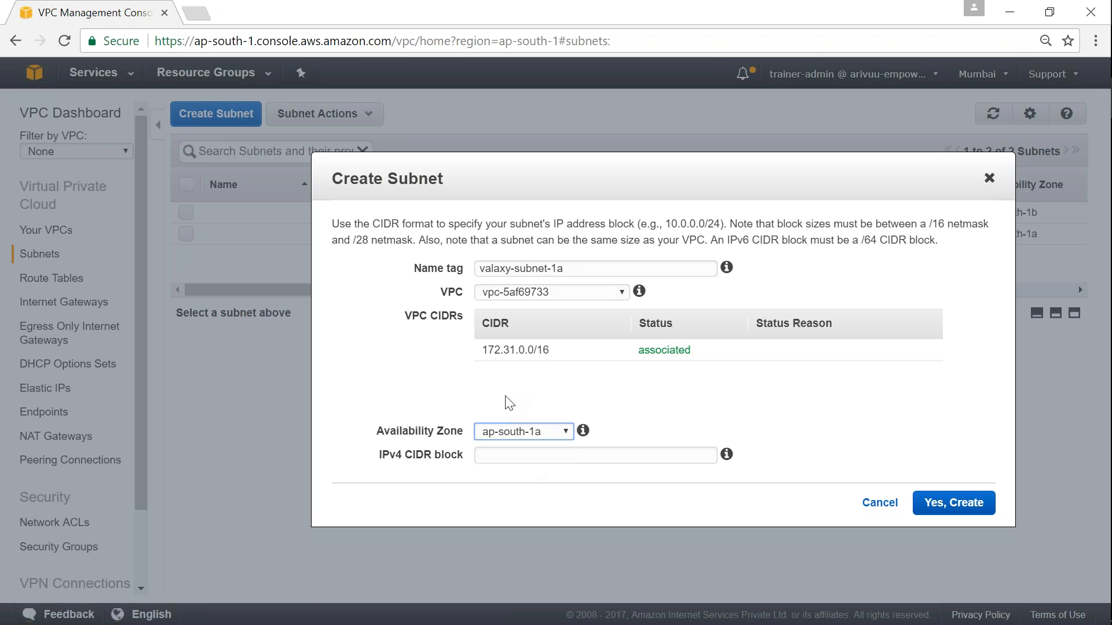
click(539, 294)
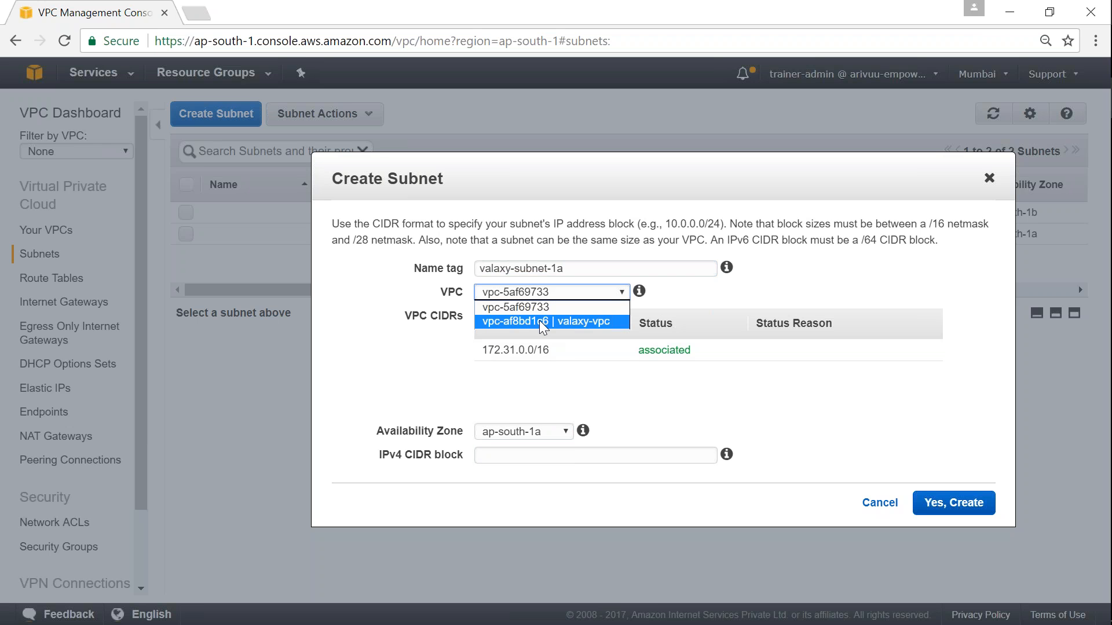
click(540, 320)
drag(485, 353, 542, 350)
click(544, 372)
- Set the IPv4 CIDR block of valaxy-subnet-1a to 10.81.1.0/24 and create the subnet
click(518, 456)
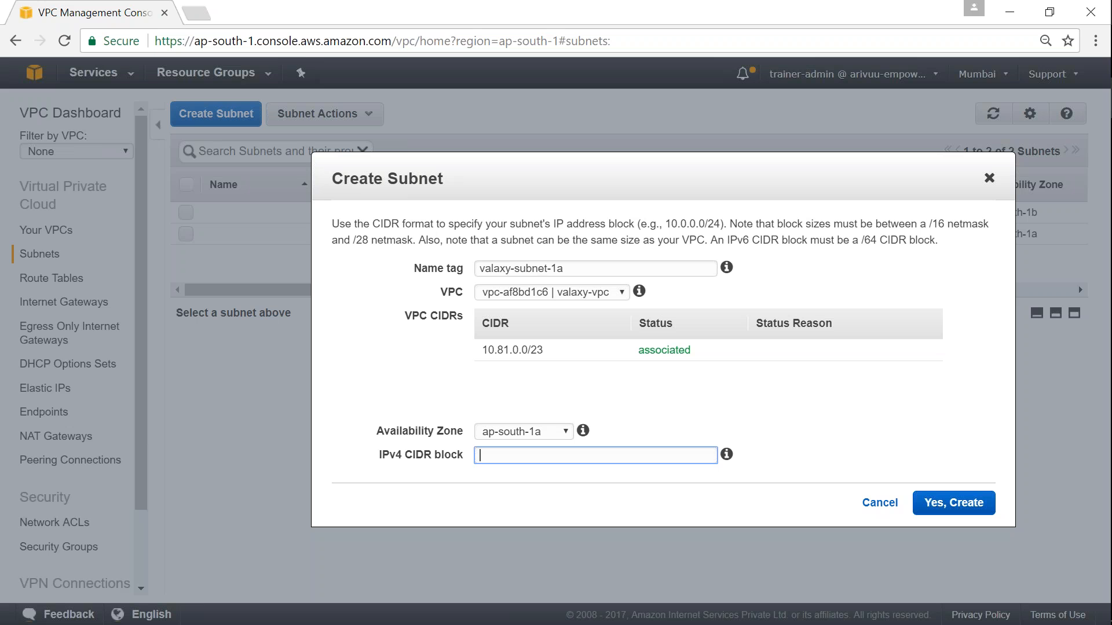
text(10.81.1.0/24)
key(Tab)
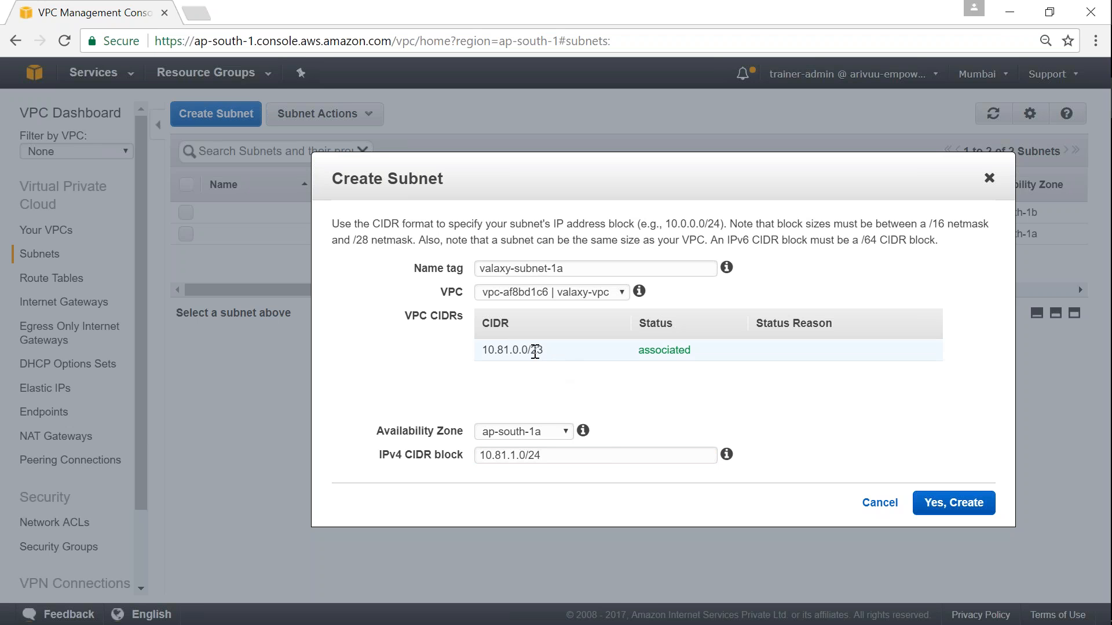
drag(531, 351, 543, 351)
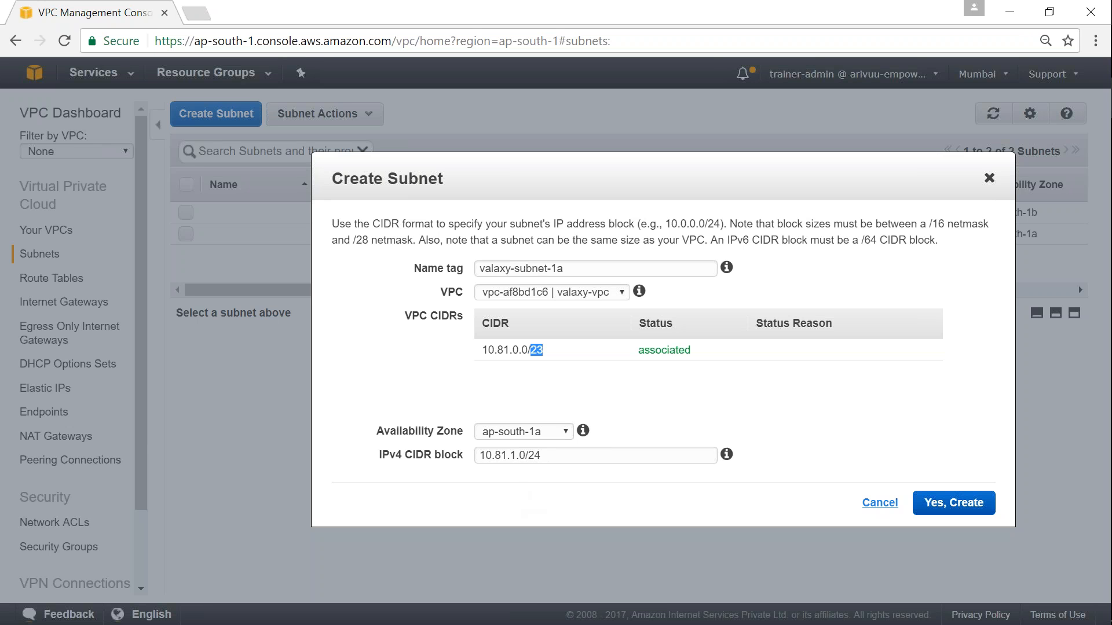
drag(509, 455, 514, 455)
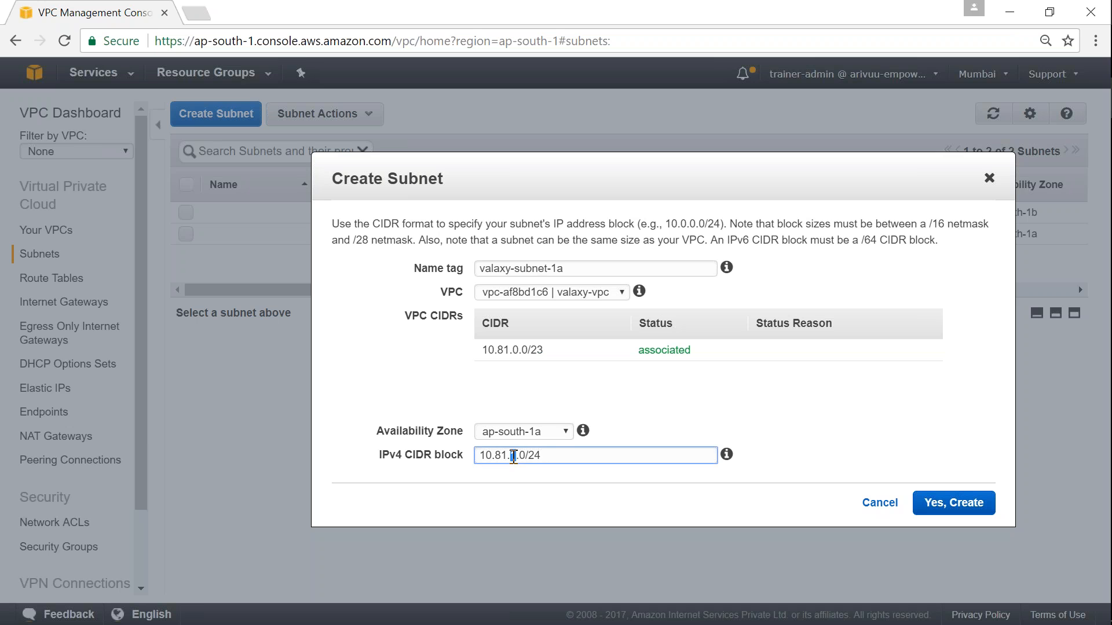
click(962, 511)
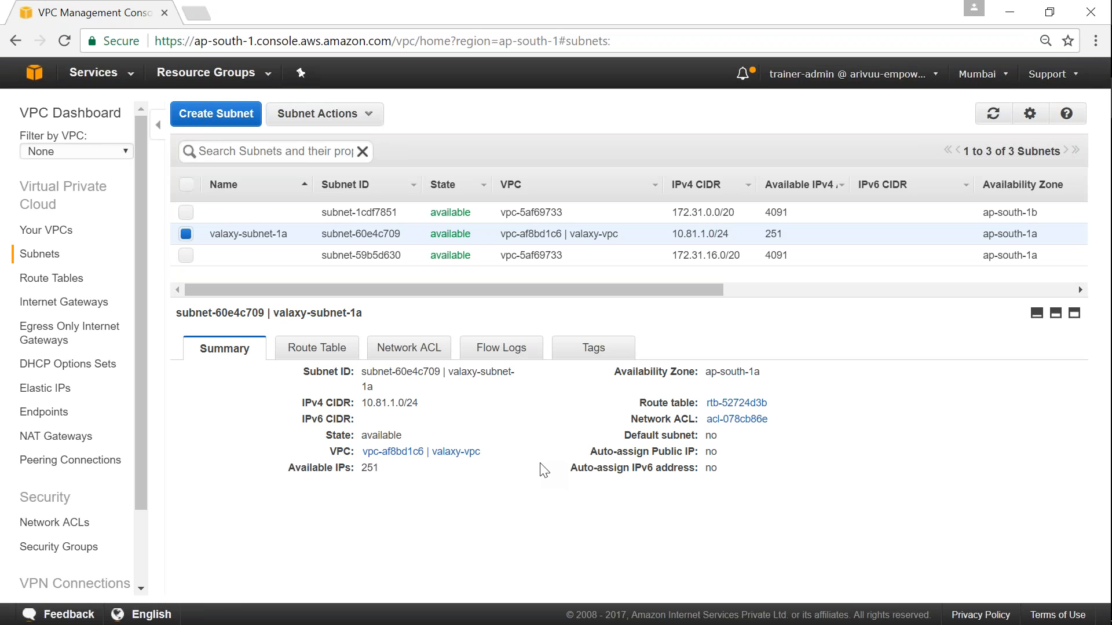
- Filter the subnet list by "valaxy" and check the available IPv4 addresses of valaxy-subnet-1a
mouse_move(260, 239)
click(277, 152)
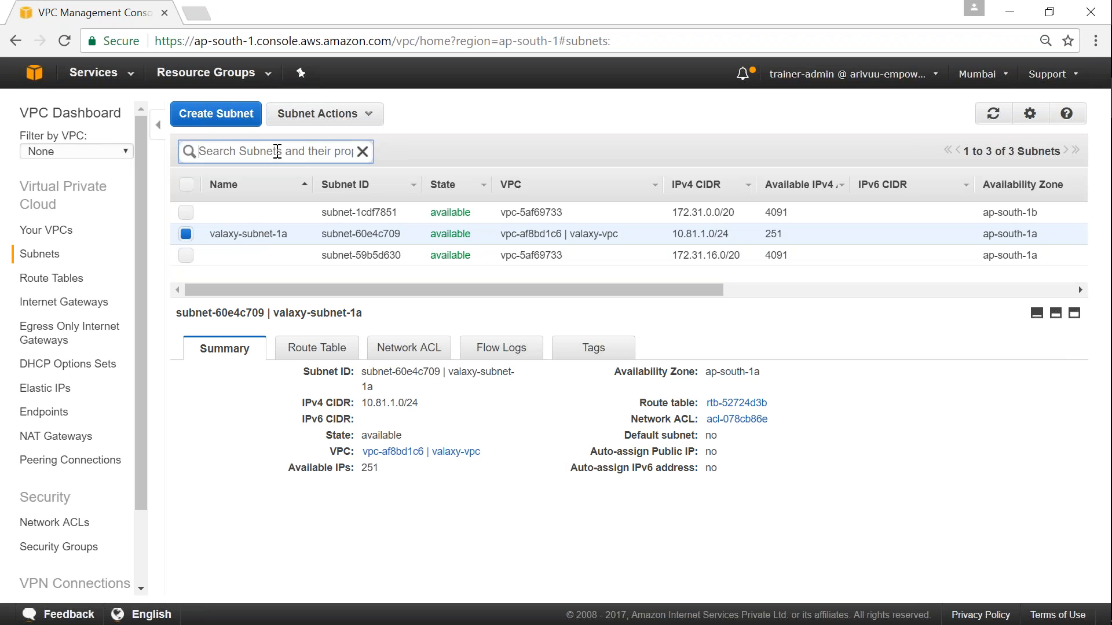
text(vla)
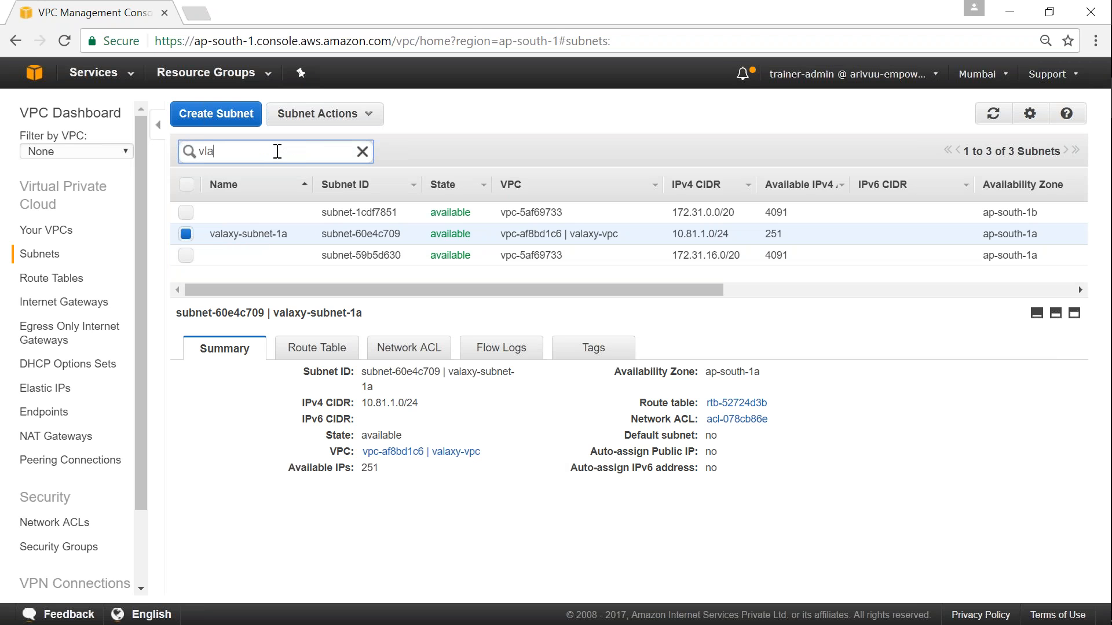
key(BackSpace)
key(BackSpace)
text(alaxy)
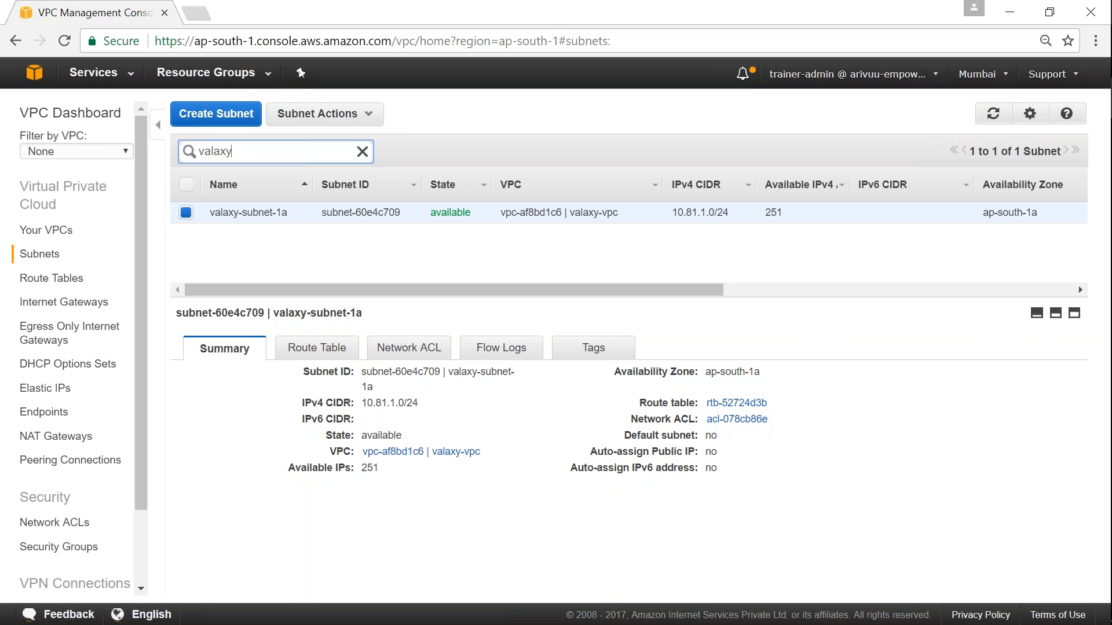
double_click(776, 214)
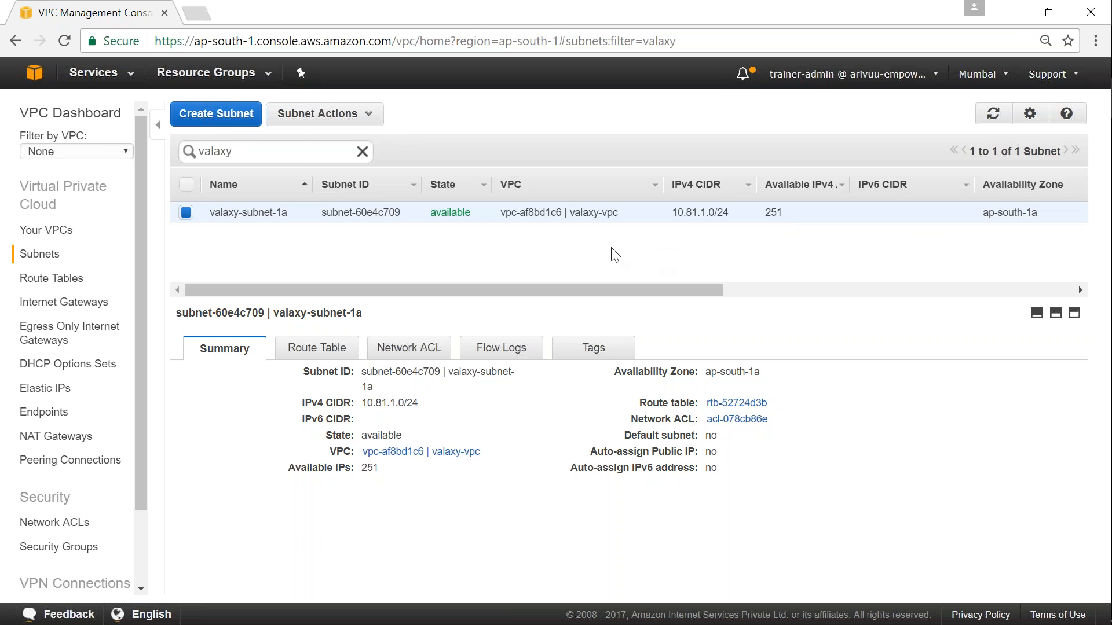
- Start creating a second subnet in valaxy-vpc with the name tag valaxy-subnet-1b
click(234, 120)
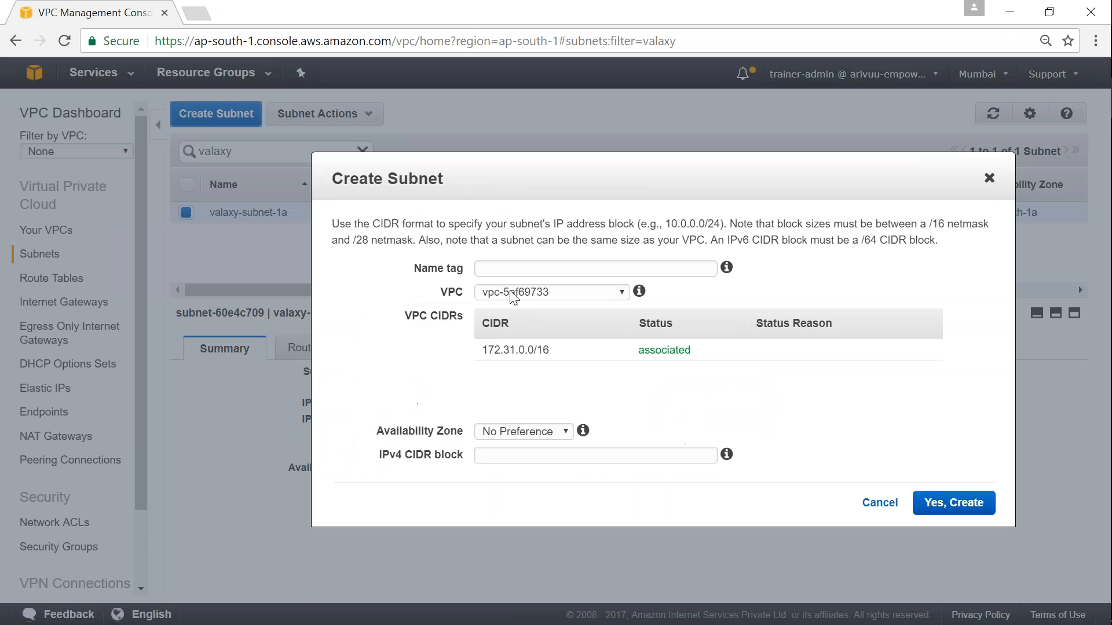
click(524, 292)
click(524, 322)
click(522, 266)
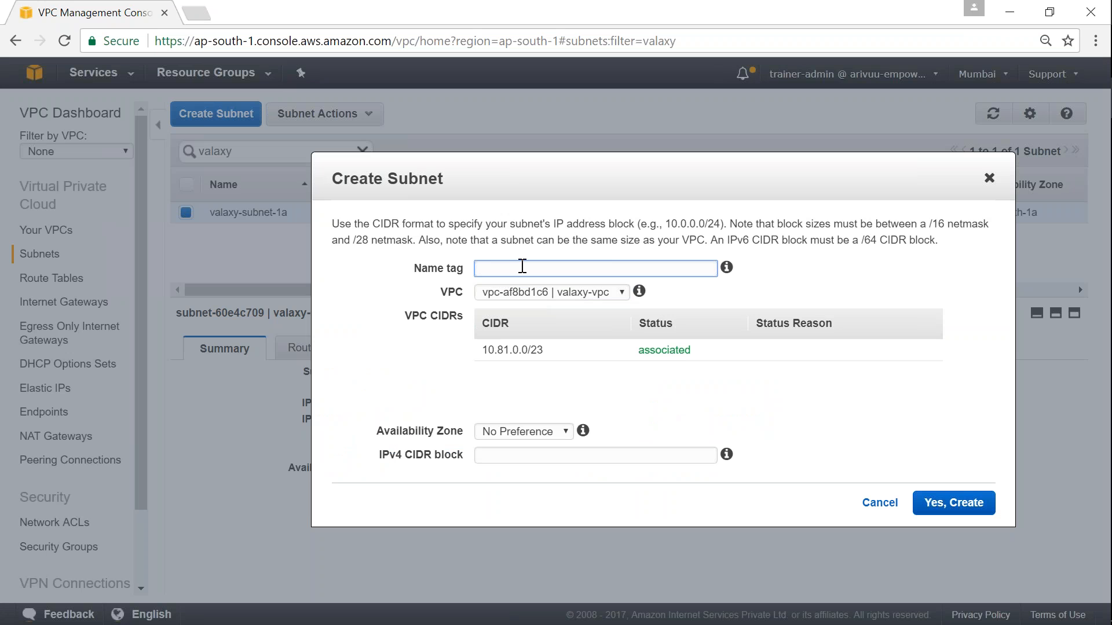
text(valaxy-subnet-1b)
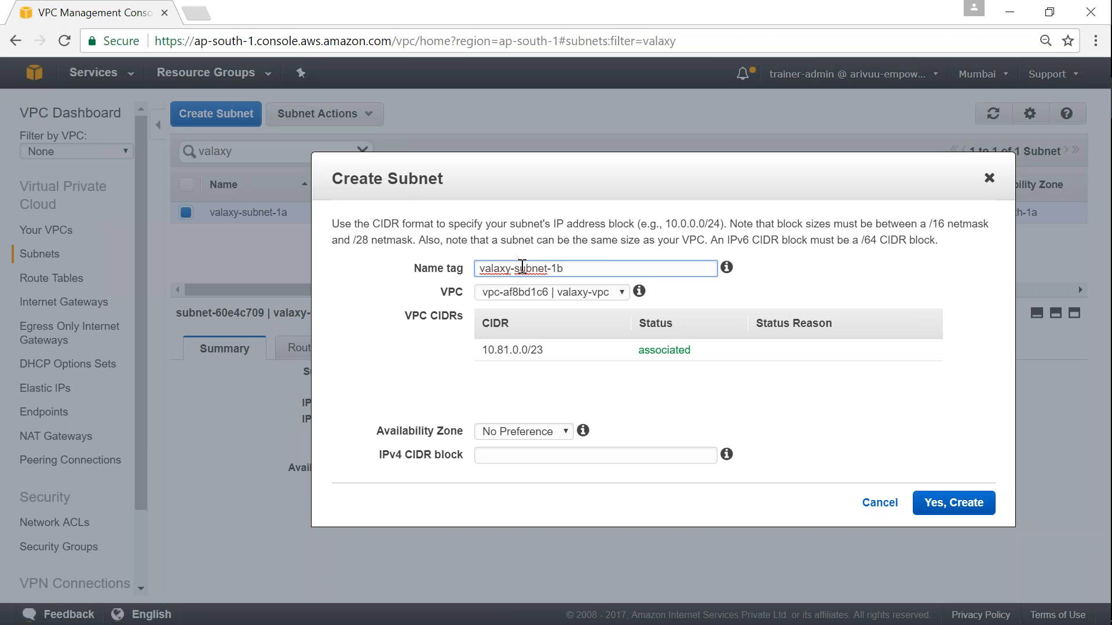
- Set availability zone ap-south-1b and IPv4 CIDR block 10.81.0.0/24 for valaxy-subnet-1b and create the subnet
click(539, 432)
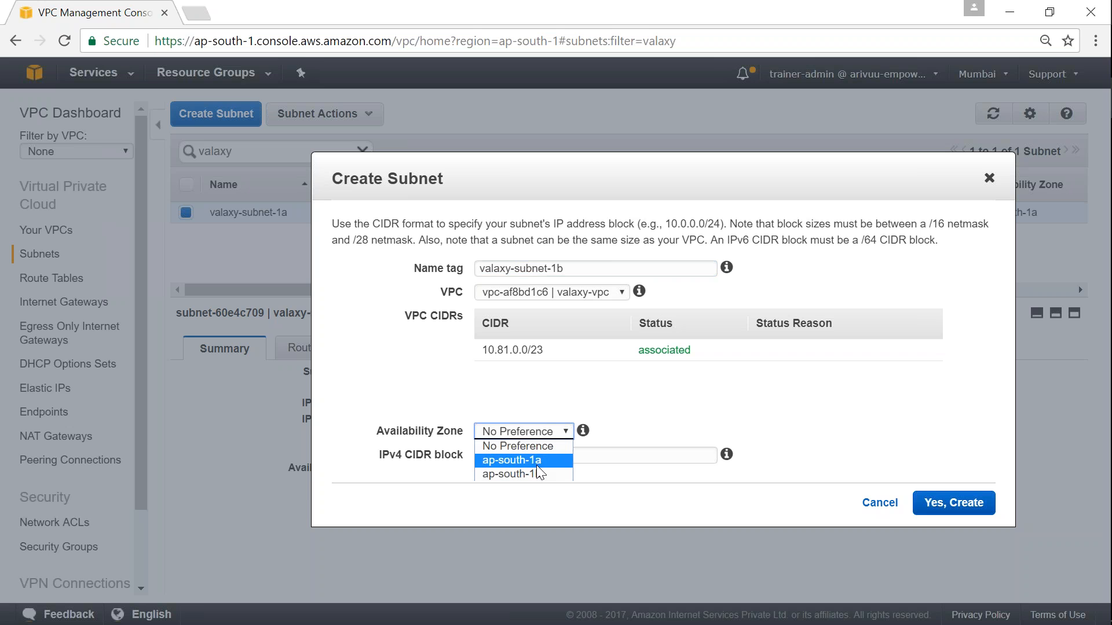
click(535, 475)
click(521, 457)
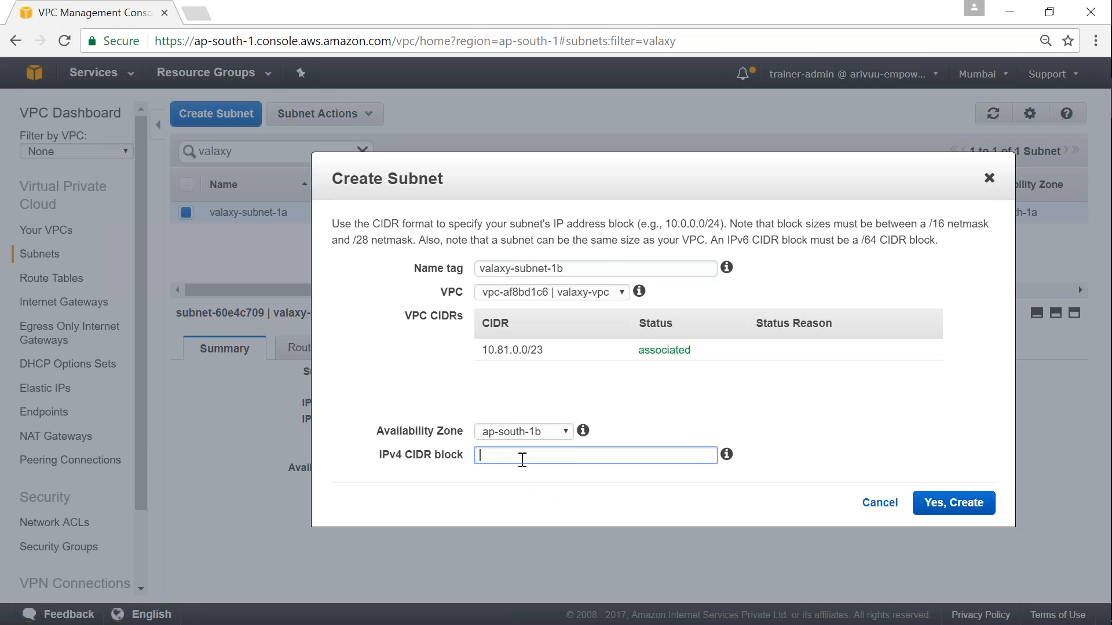
text(10.81.)
drag(489, 172, 535, 216)
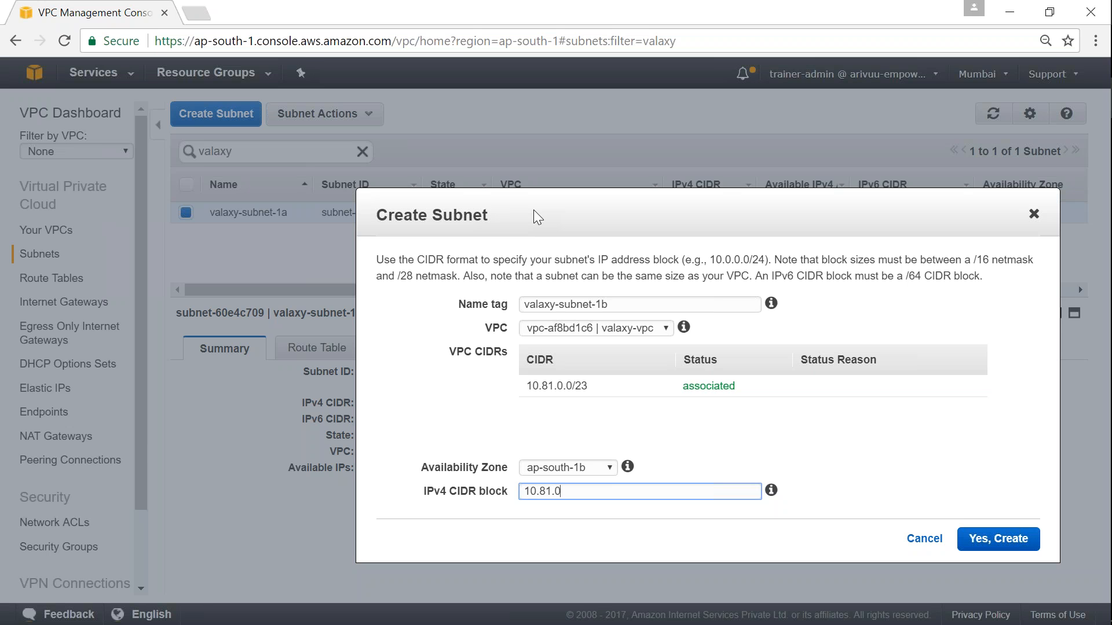
text(24)
click(1005, 542)
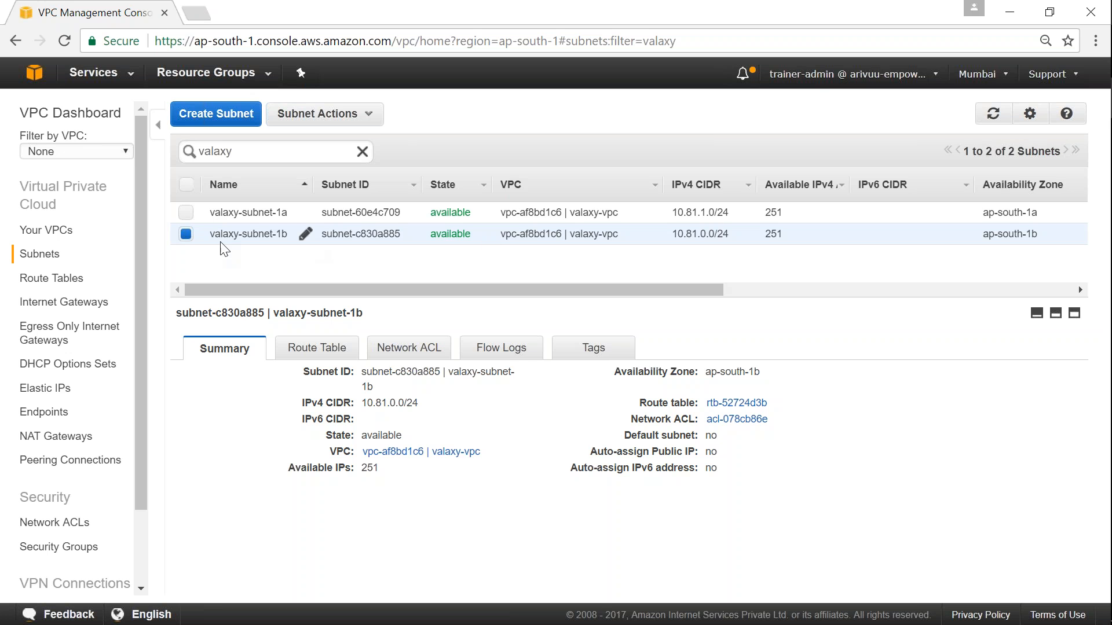
- Review the summary details of valaxy-subnet-1a and valaxy-subnet-1b in turn
click(186, 237)
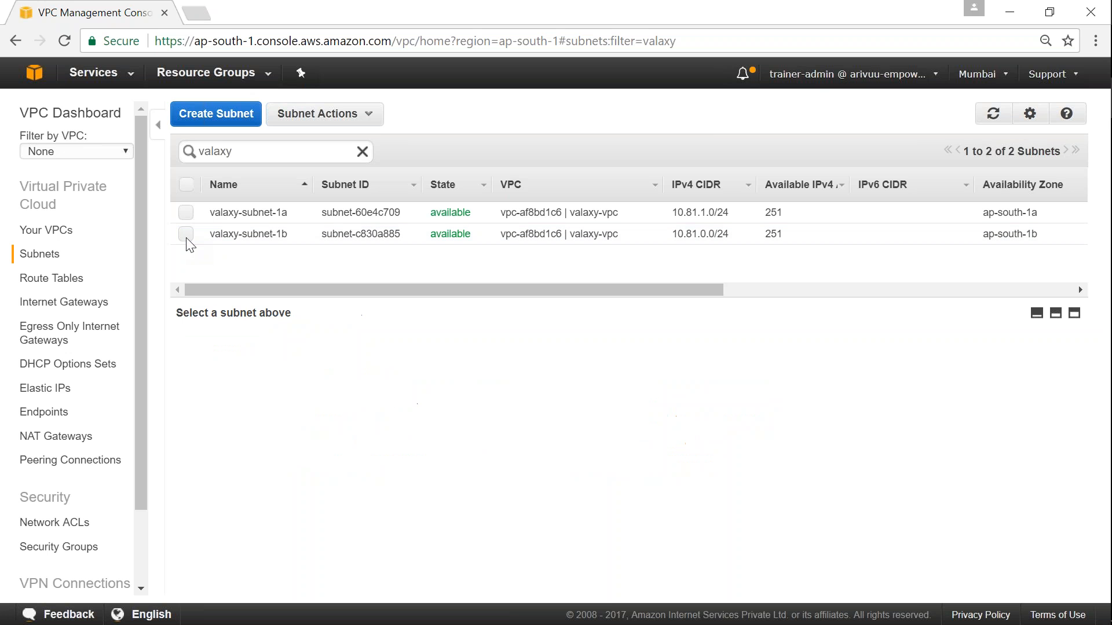
click(280, 214)
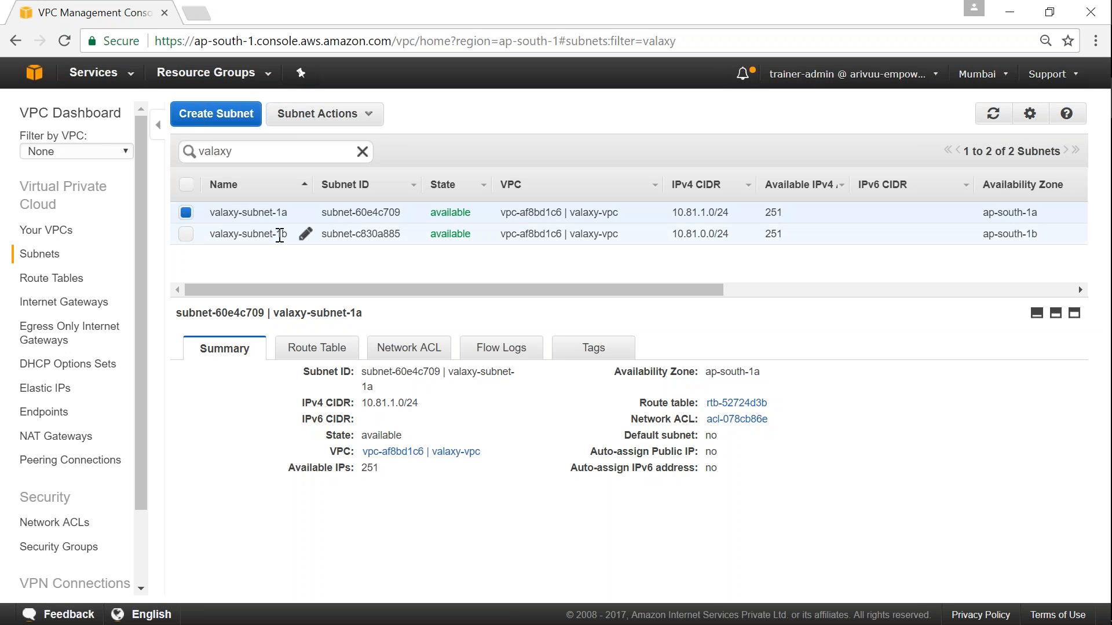
click(288, 236)
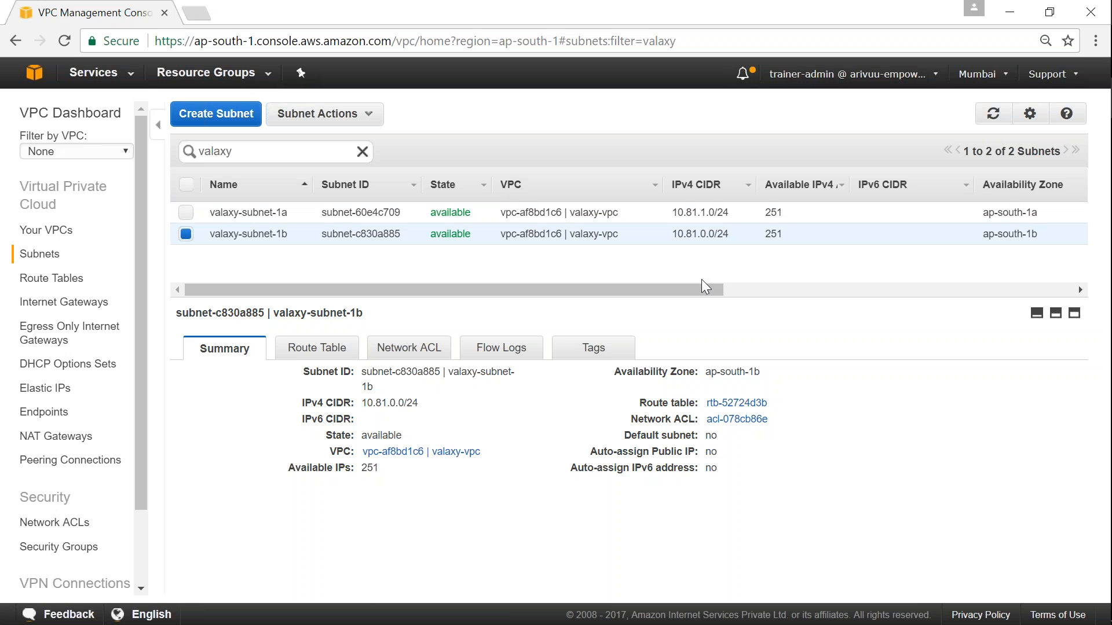
- Create an internet gateway with the name tag valaxy-igw
click(39, 308)
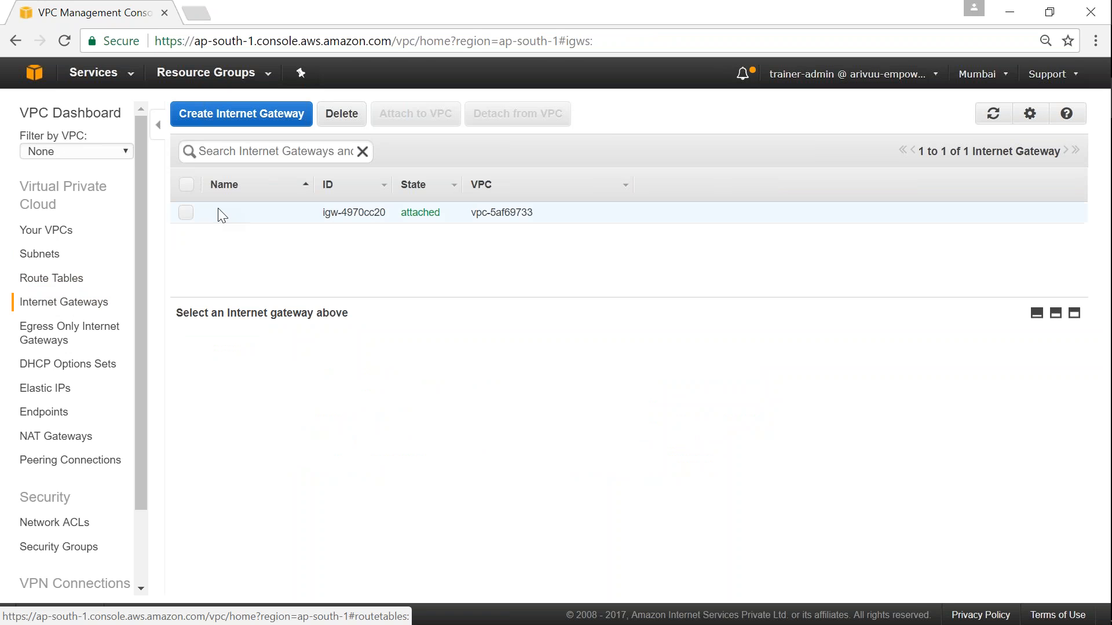
click(239, 117)
click(562, 257)
text(valaxy-gi)
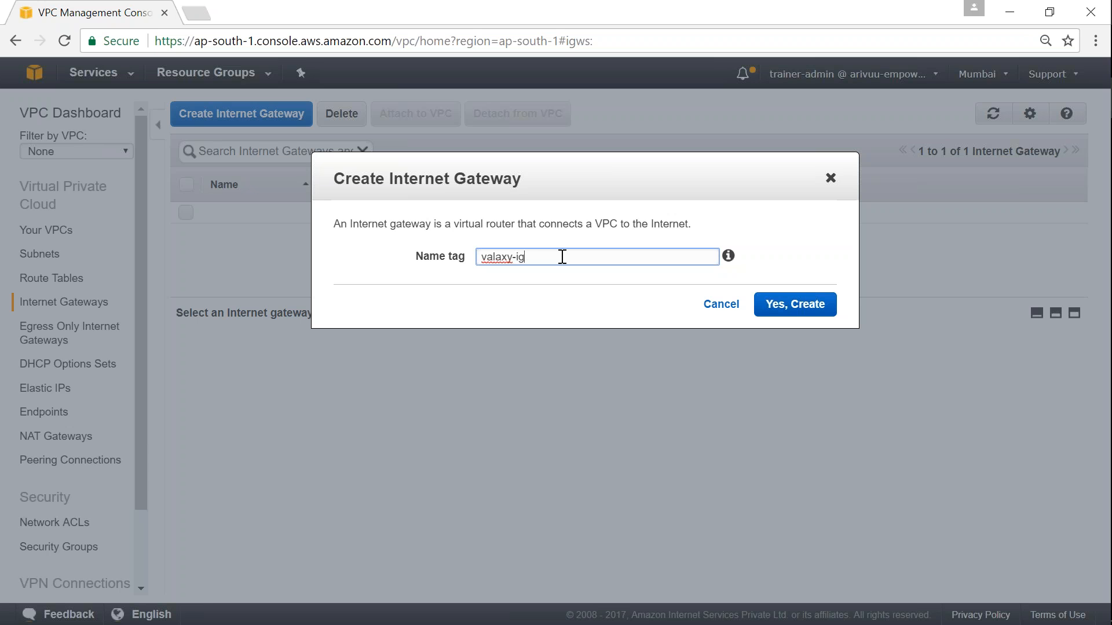
text(w)
click(760, 304)
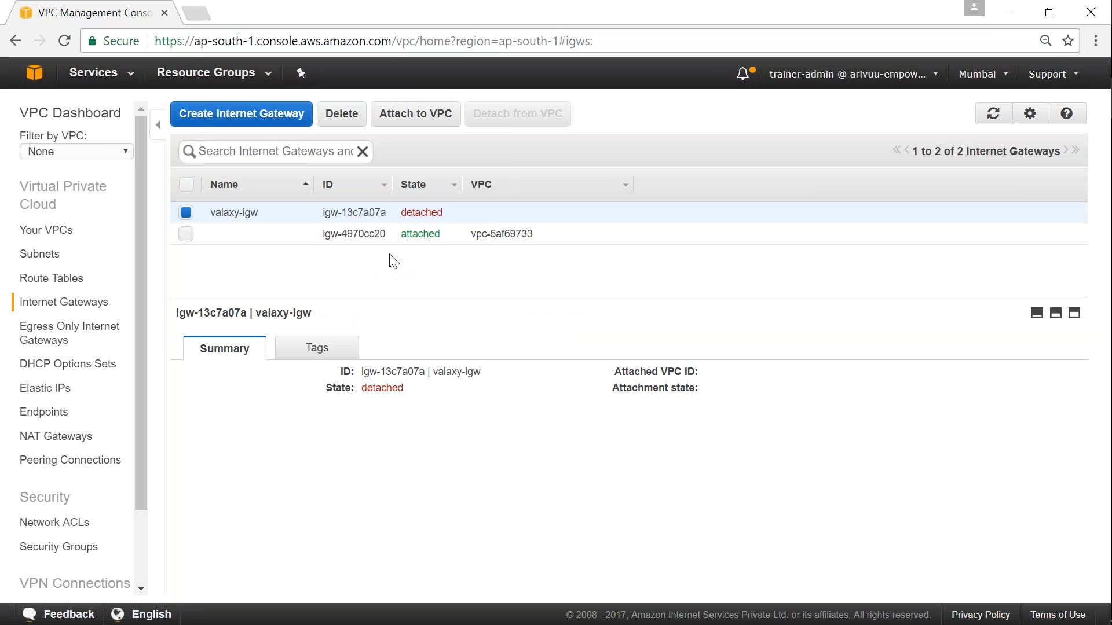
- Filter the internet gateway list by "valaxy"
click(328, 152)
text(valax)
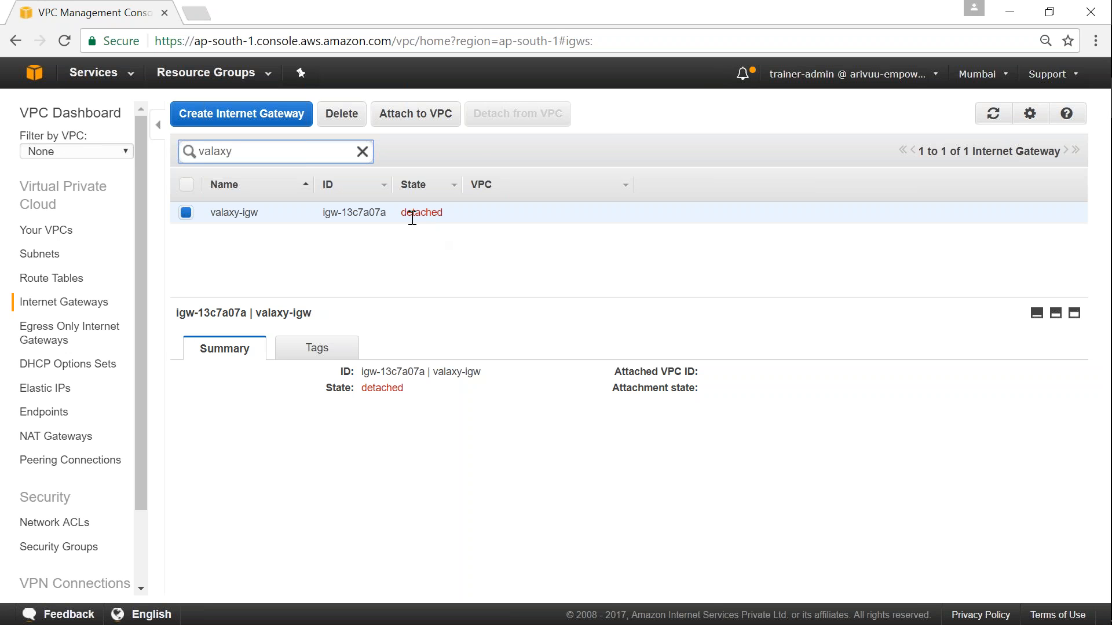
text(y)
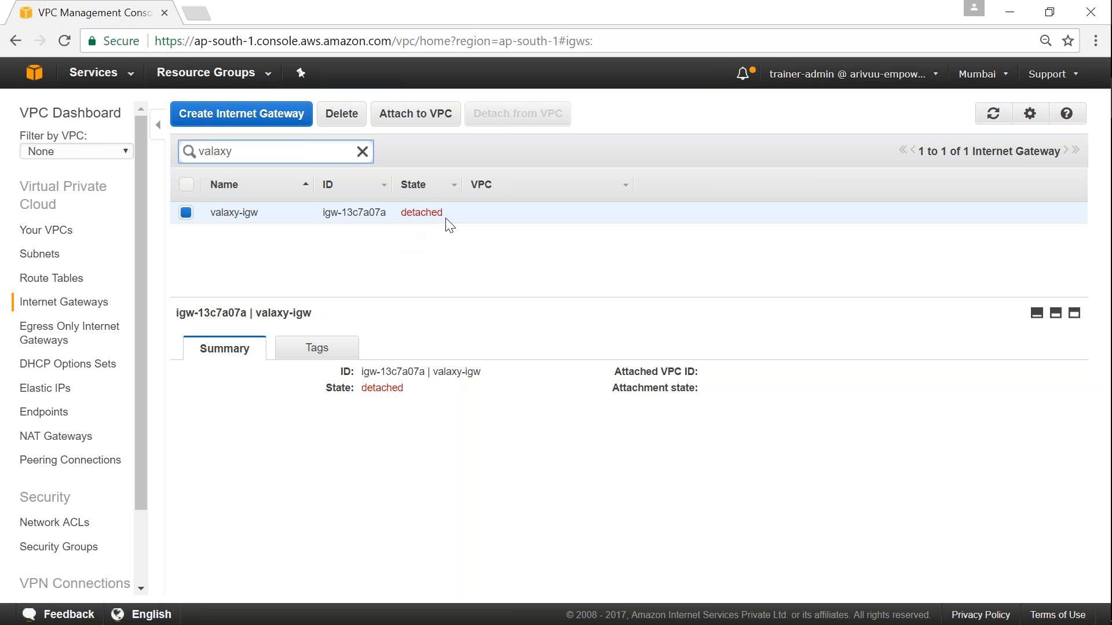
- Attach the valaxy-igw internet gateway to valaxy-vpc
click(414, 114)
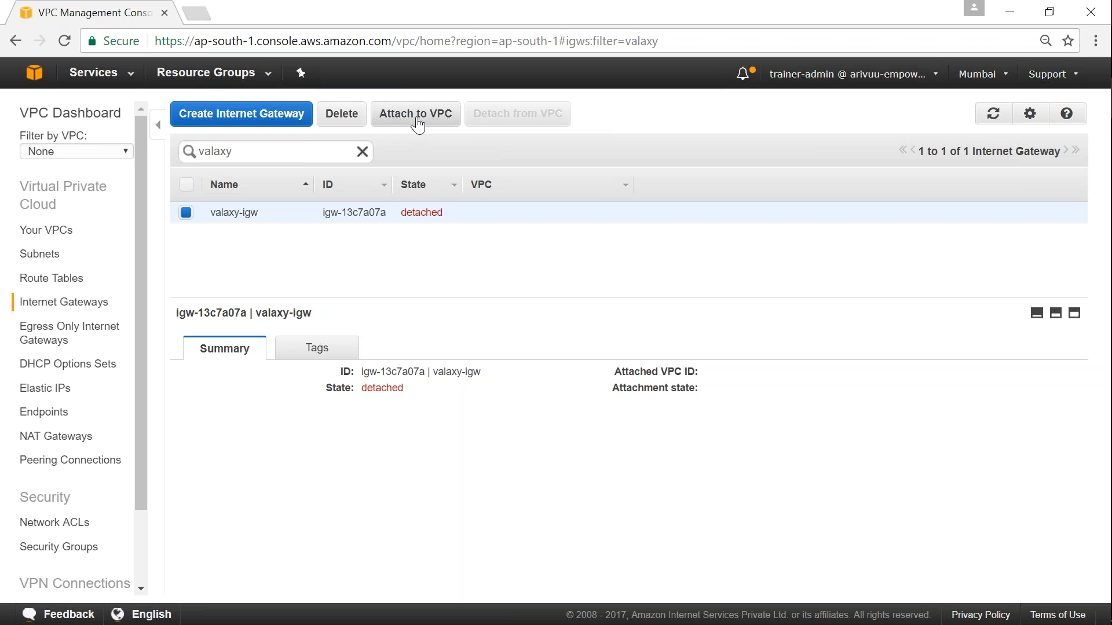
click(414, 116)
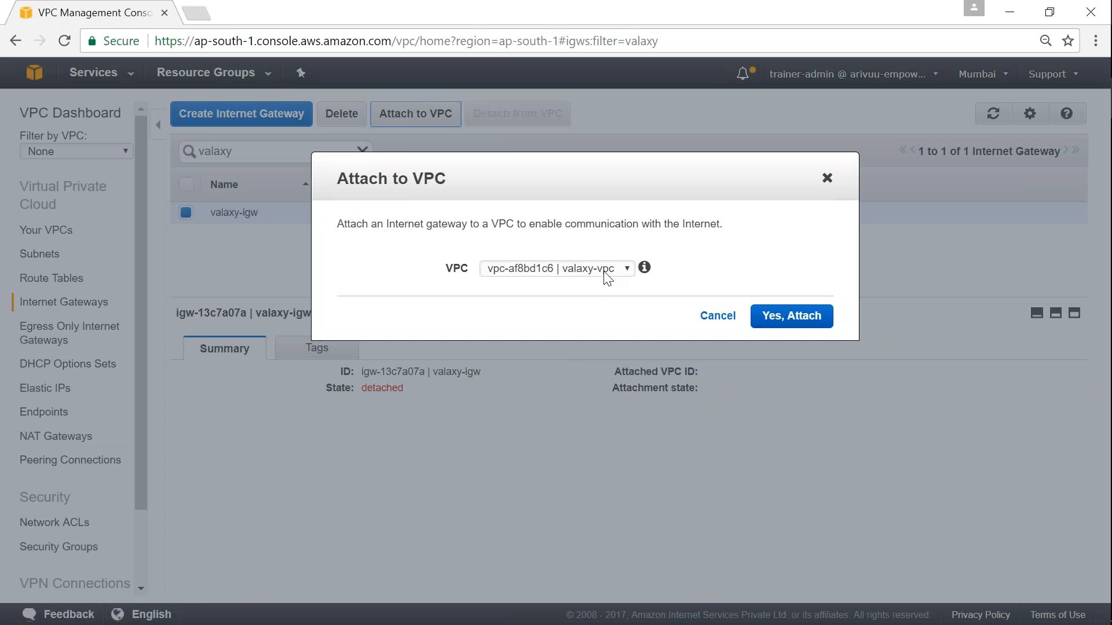
click(625, 271)
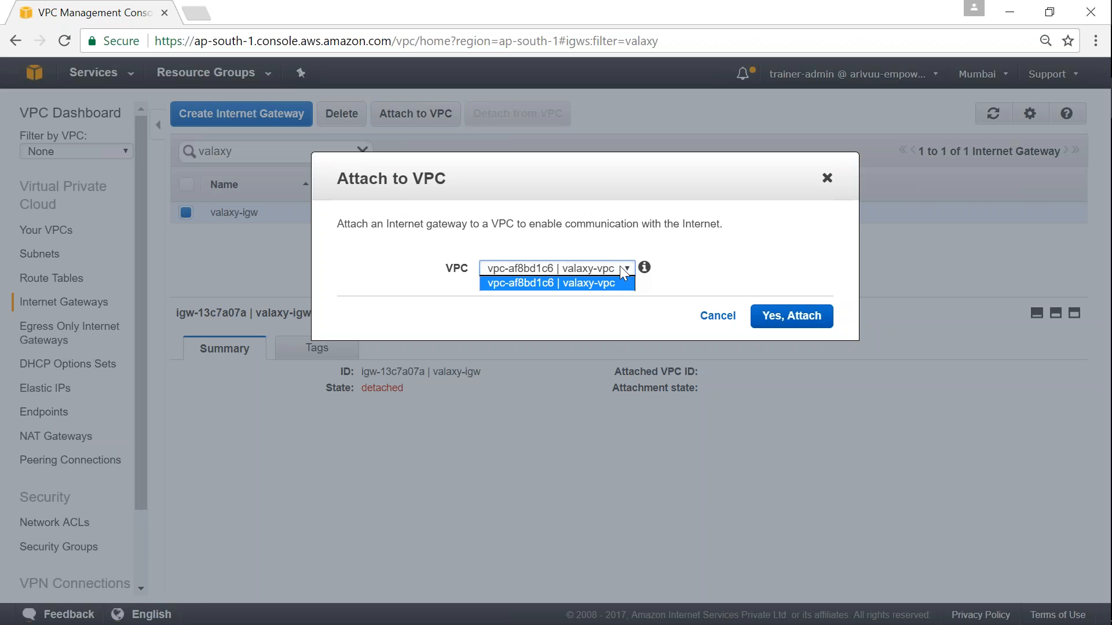
click(620, 280)
click(587, 270)
click(588, 271)
click(596, 273)
click(594, 283)
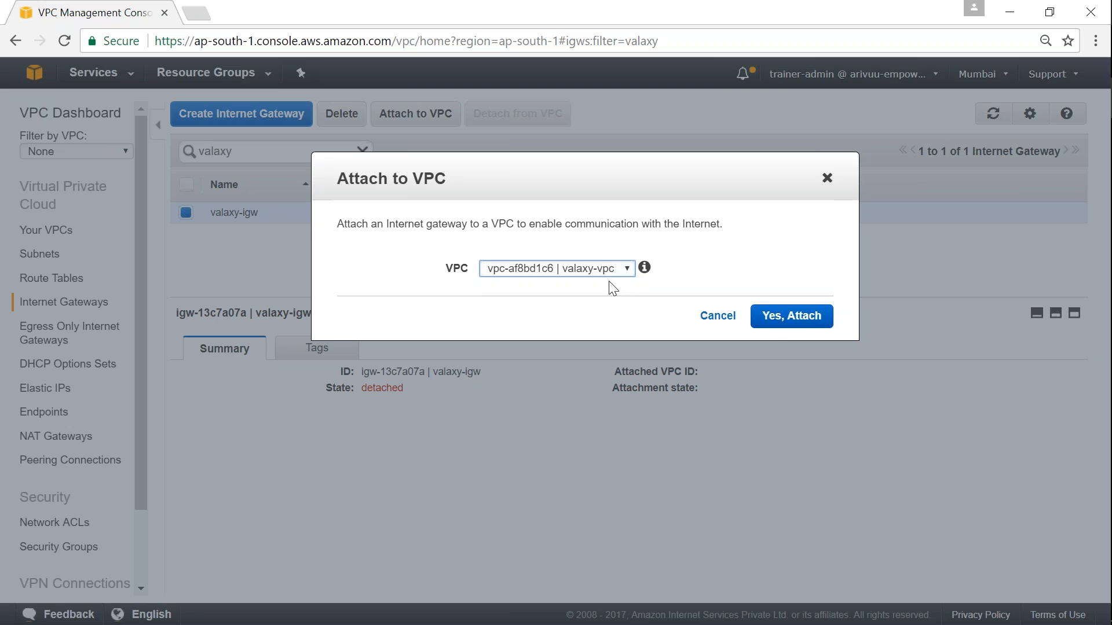
click(781, 320)
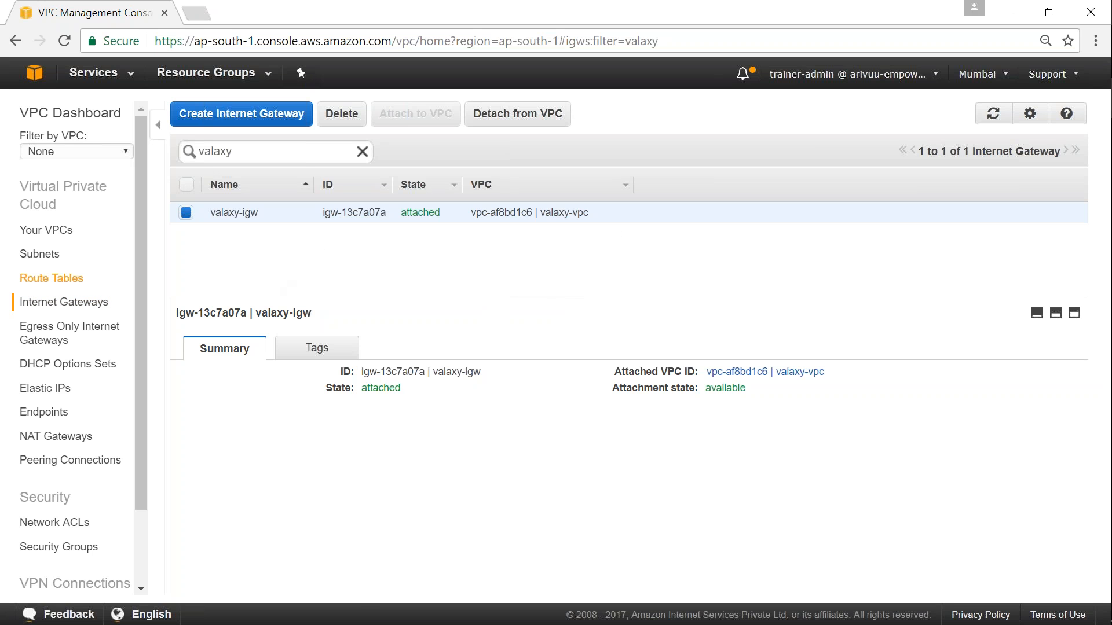
- Open the list of route tables and filter it by "valaxy"
click(71, 282)
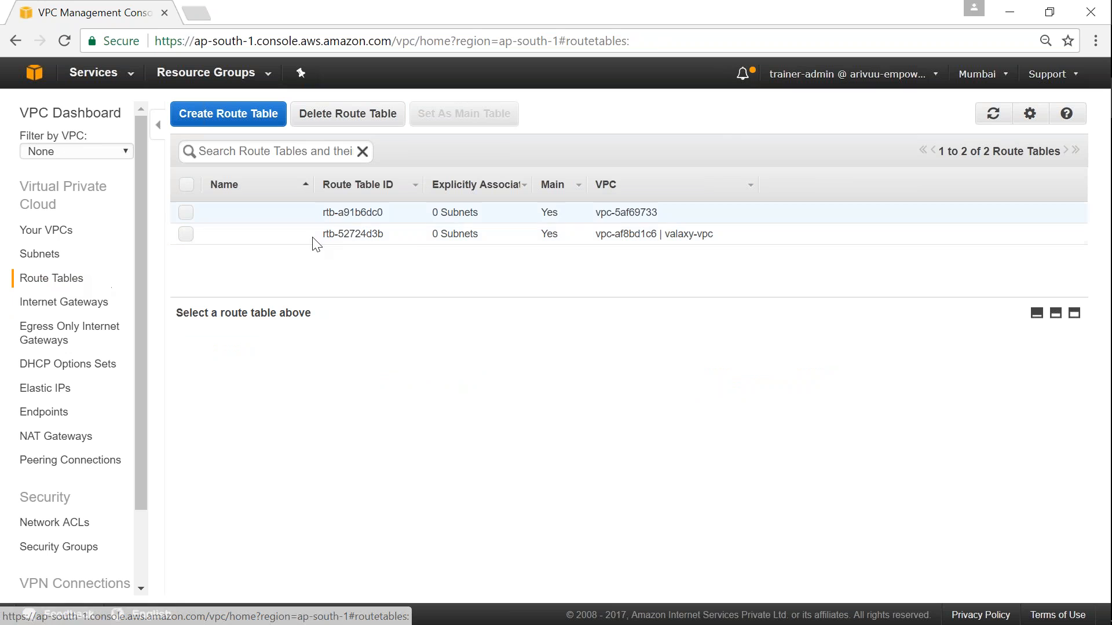
click(297, 151)
text(vl)
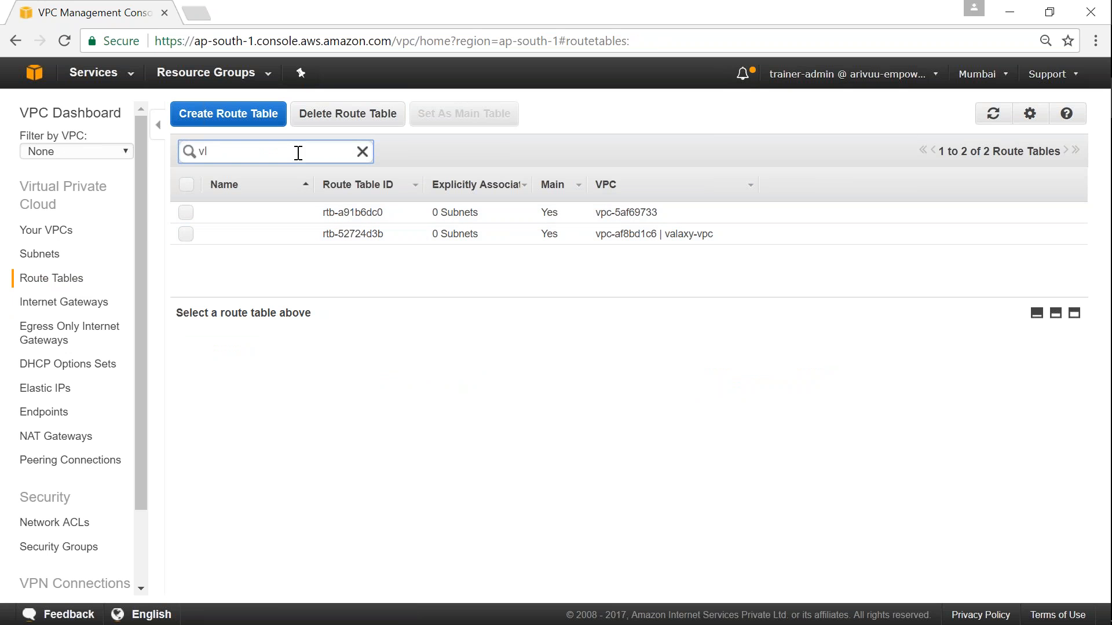
text(aalaxy)
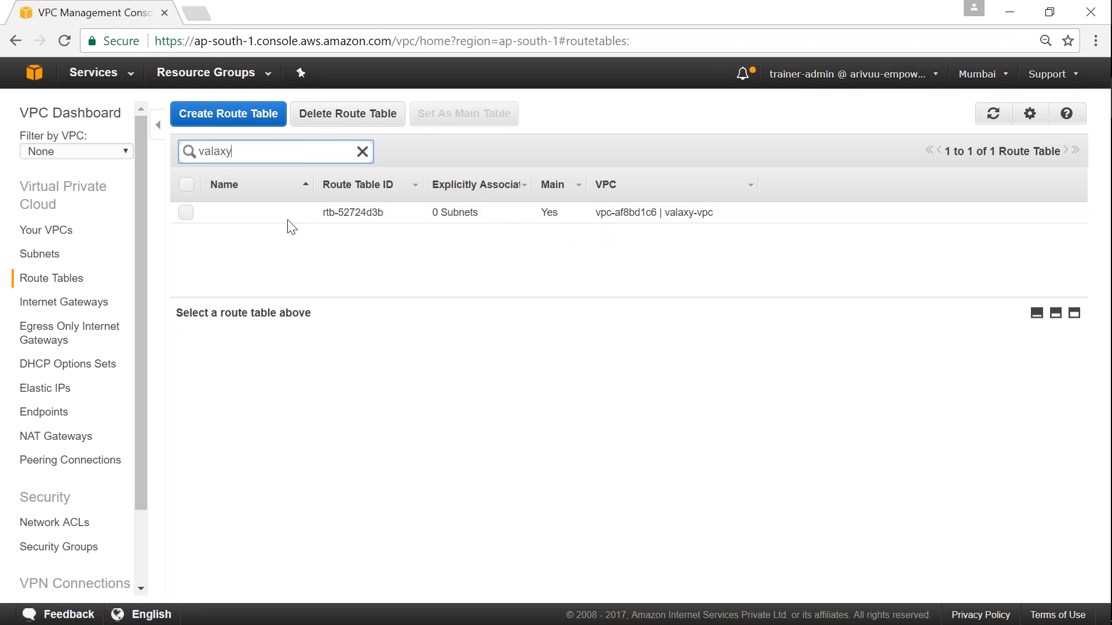
- Create a route table with the name tag valaxy-rtb in valaxy-vpc
click(226, 116)
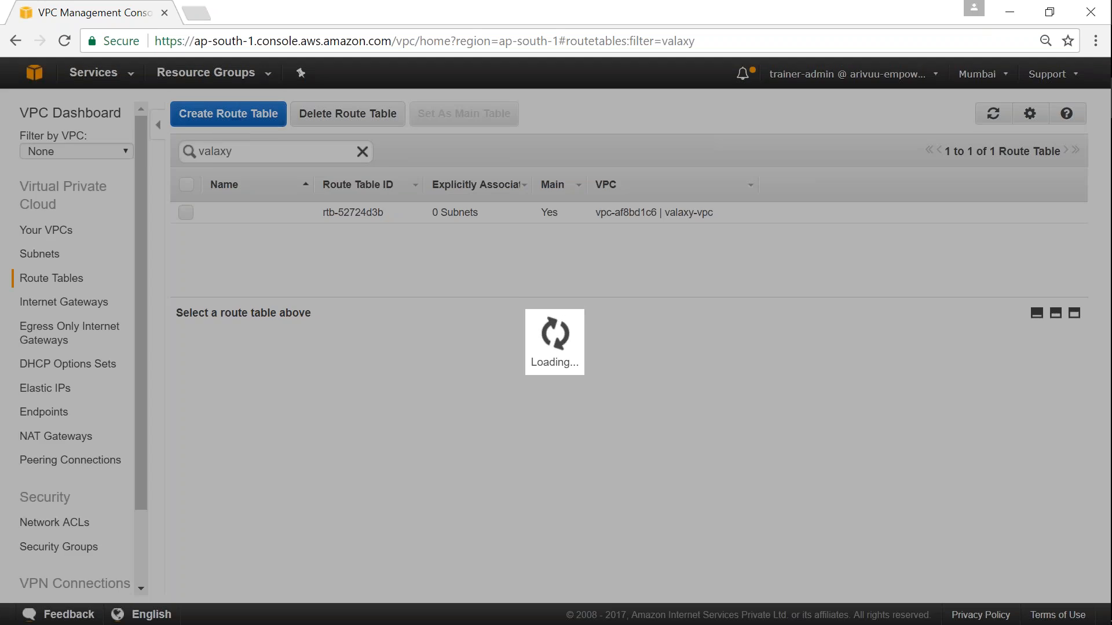
click(505, 273)
text(valaxy-custo)
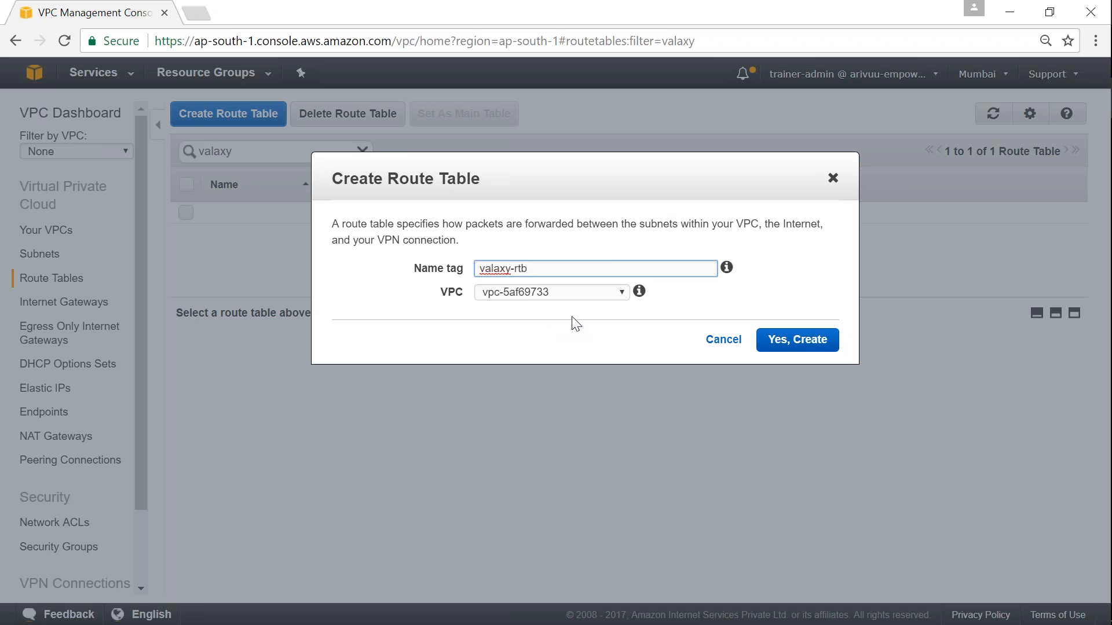
click(581, 294)
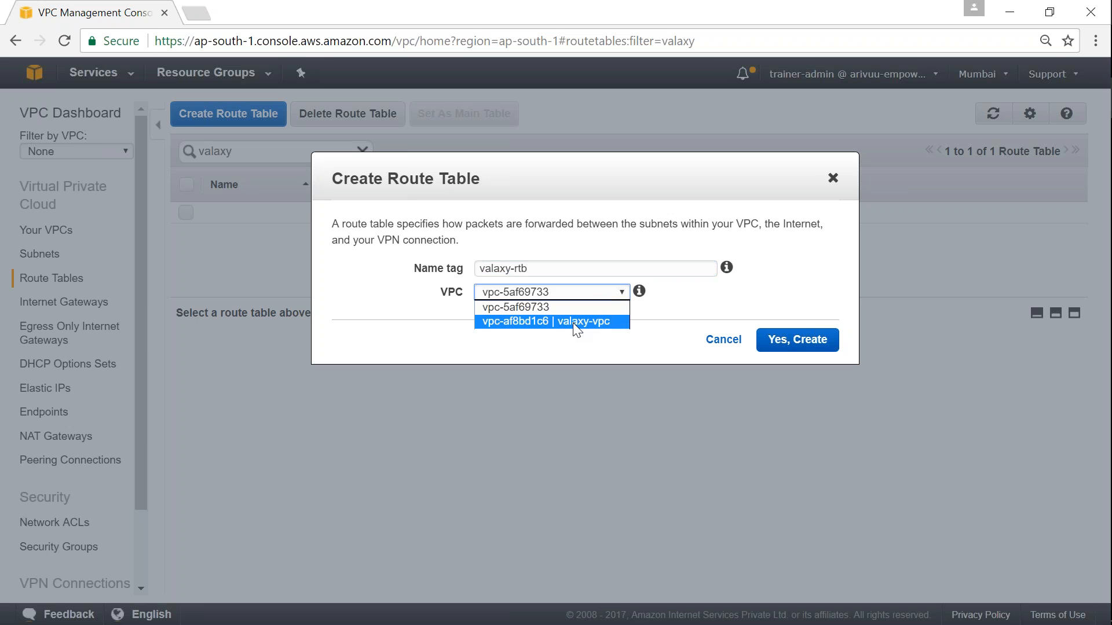
click(572, 322)
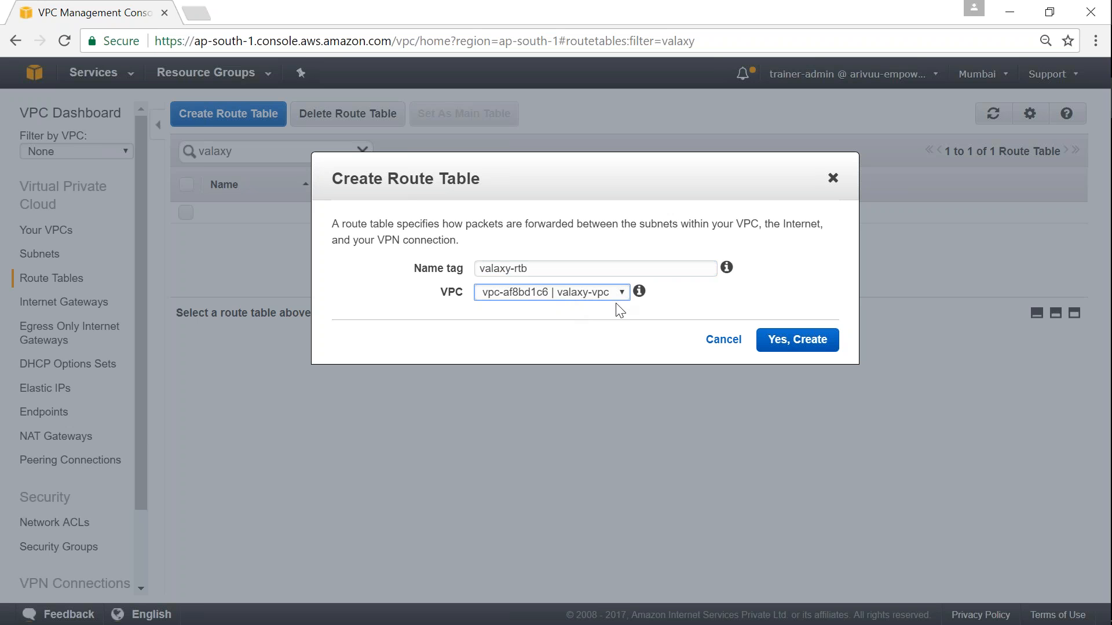
click(793, 338)
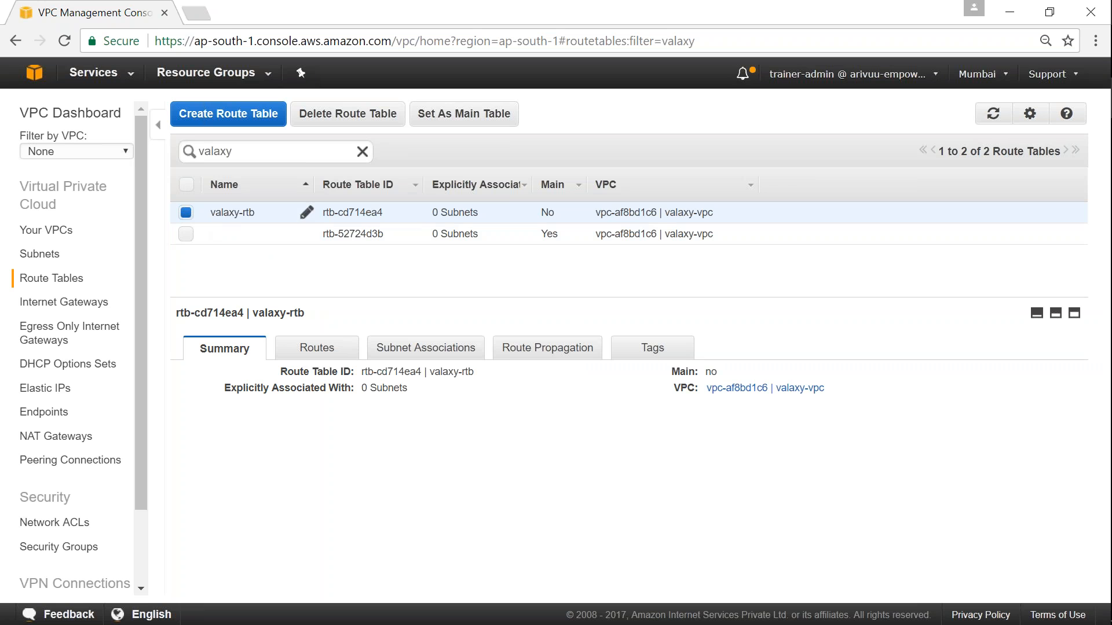
- Add a route to valaxy-rtb with destination 0.0.0.0/0 and the valaxy-igw internet gateway as target, and save it
click(311, 355)
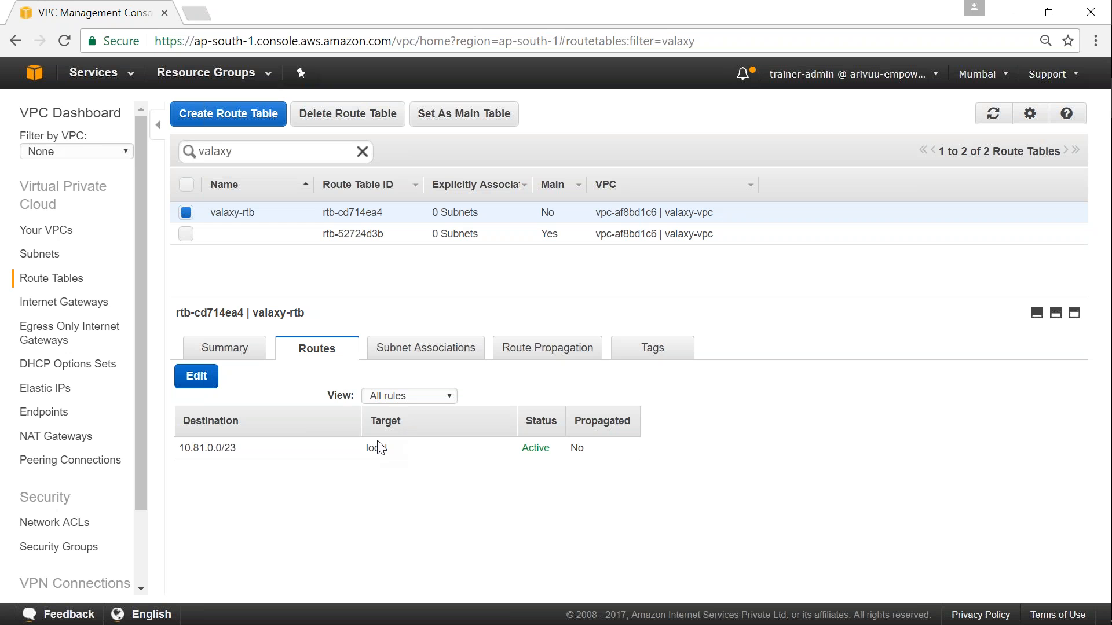
drag(375, 422, 400, 421)
click(386, 453)
click(197, 377)
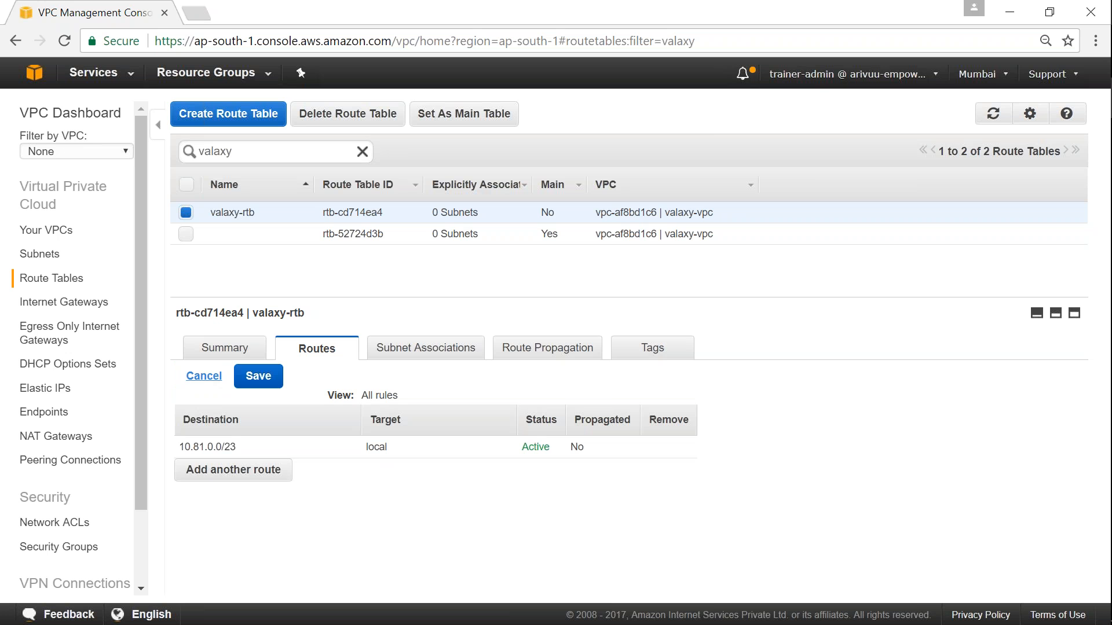
click(239, 470)
text(0.0.0.0/0)
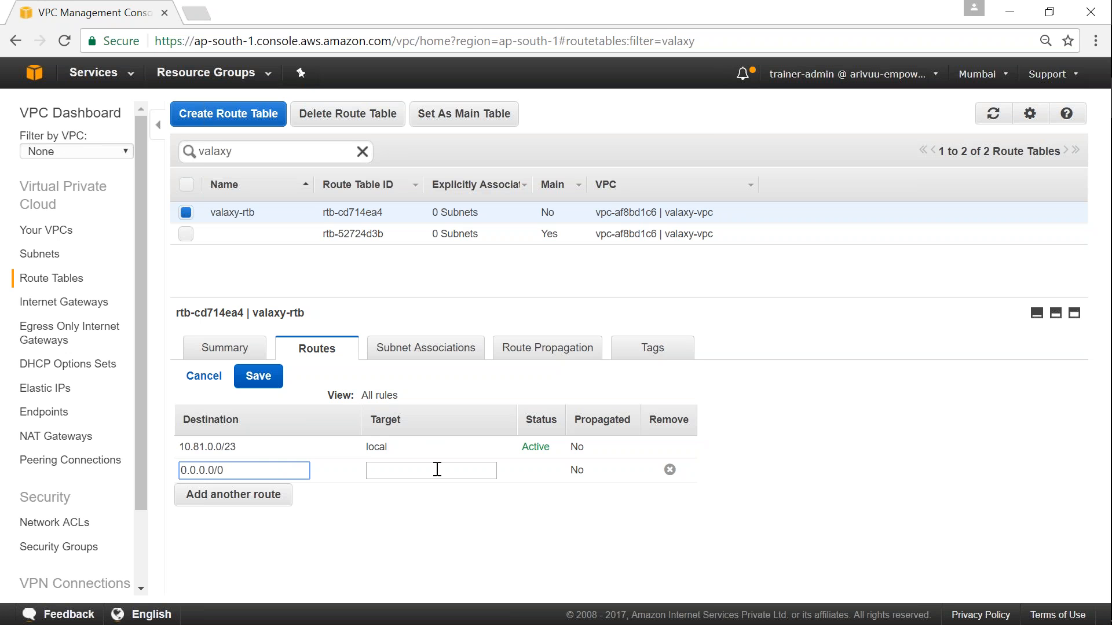
click(396, 470)
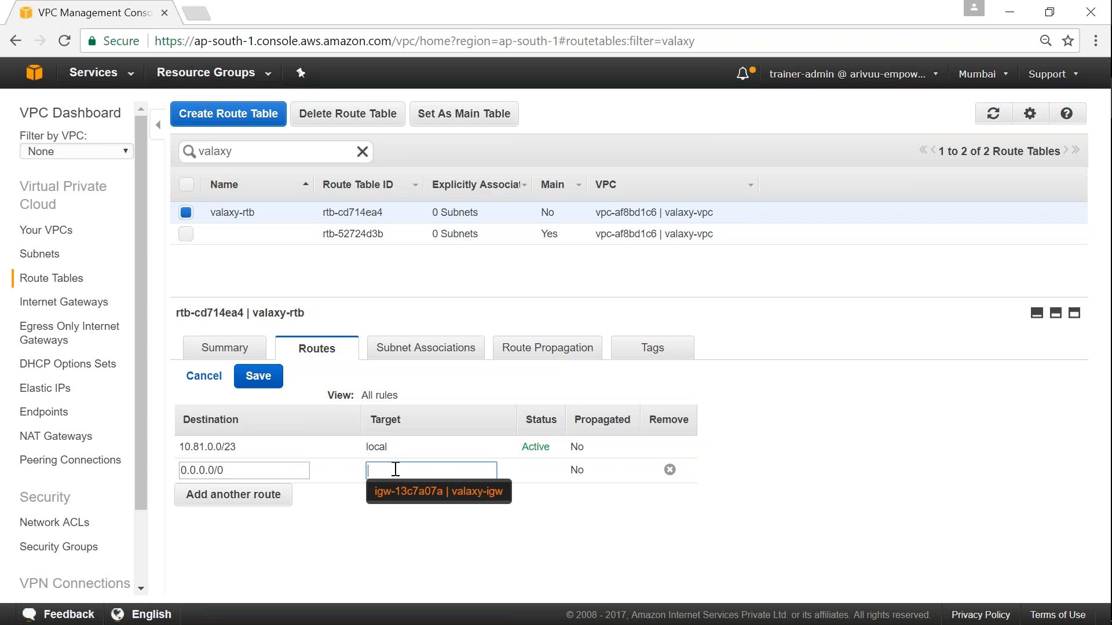
click(411, 497)
click(414, 496)
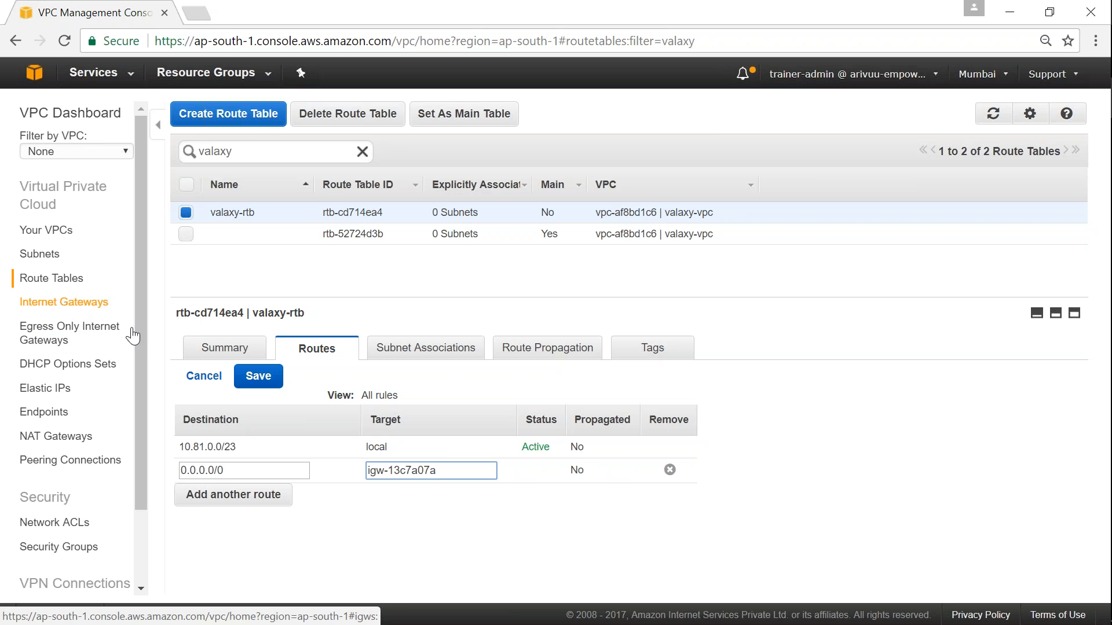
click(251, 377)
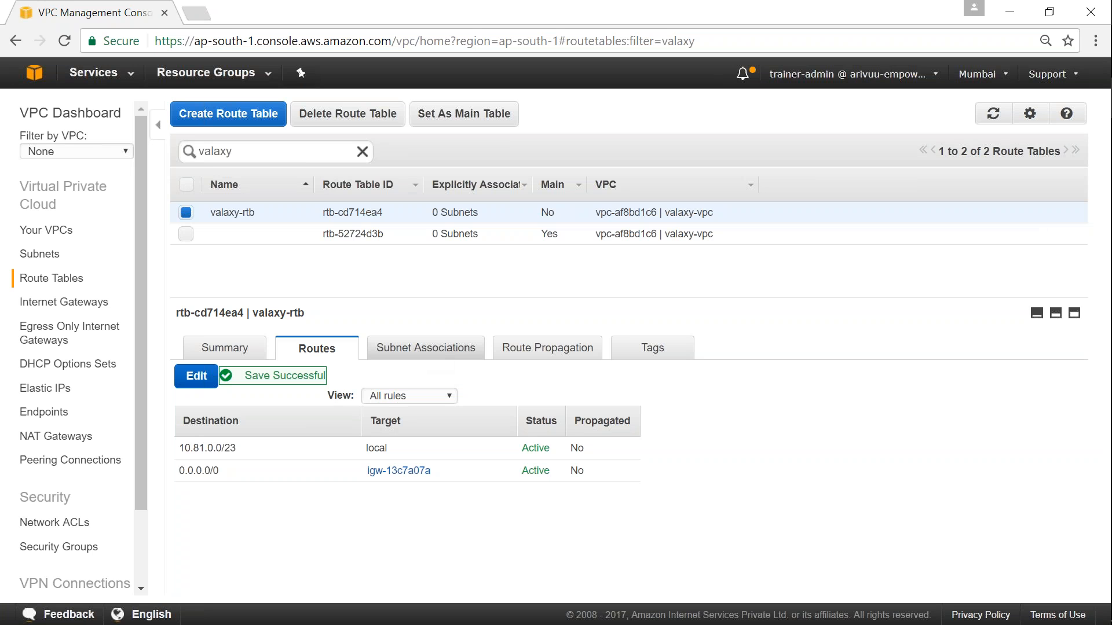
- Check the subnet associations of valaxy-rtb and the IPv4 CIDR blocks of the listed subnets
click(434, 354)
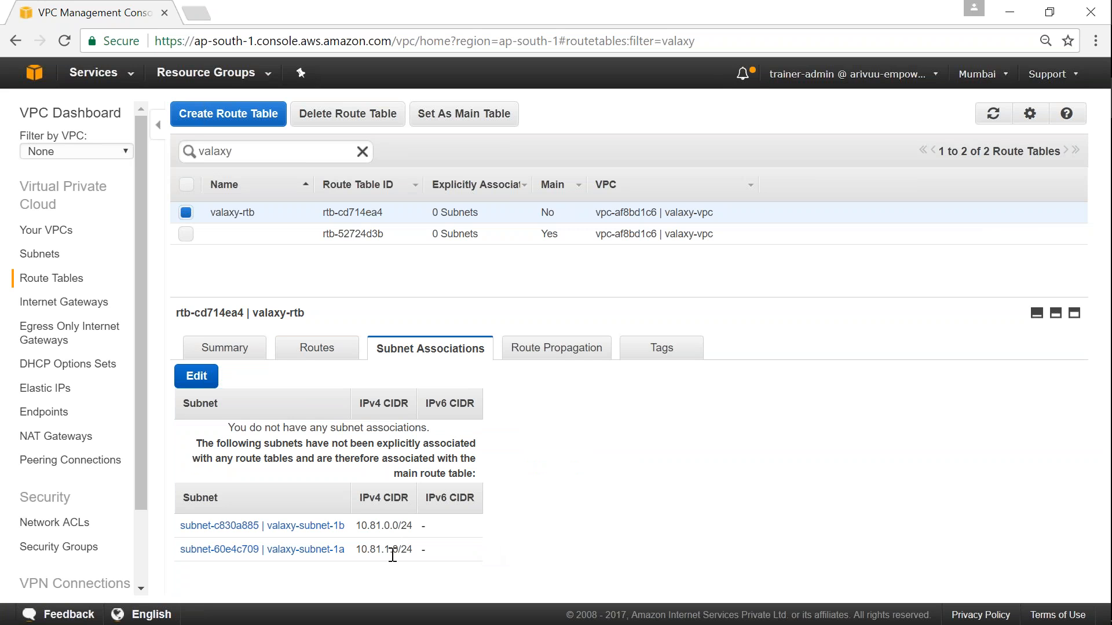
drag(389, 551, 385, 551)
drag(385, 526, 398, 526)
- Rename the subnet valaxy-subnet-1b as valaxy-subnet-1b-Private
click(36, 254)
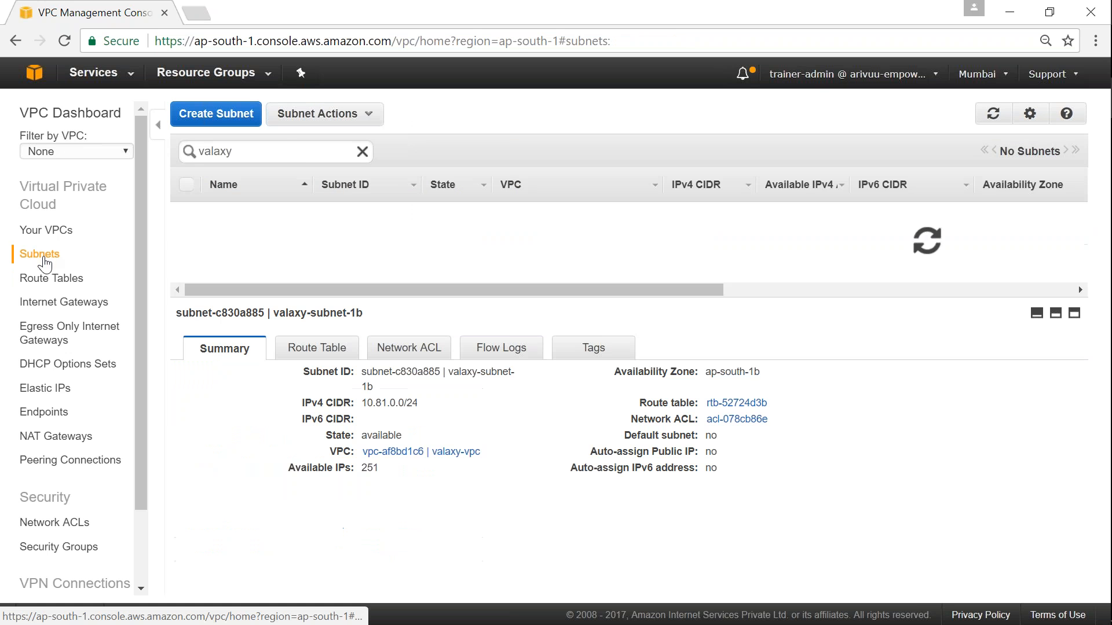
click(282, 234)
click(307, 236)
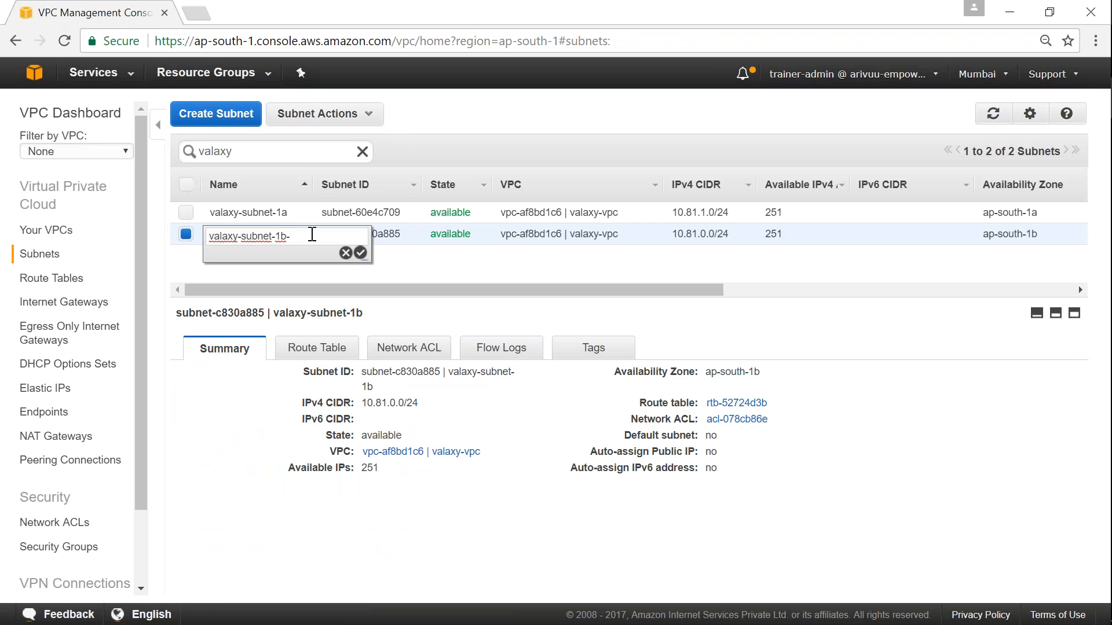
text(-Private)
click(360, 252)
- Rename the subnet valaxy-subnet-1a as valaxy-subnet-1a-Public and widen the Name column to fit the full names
click(306, 218)
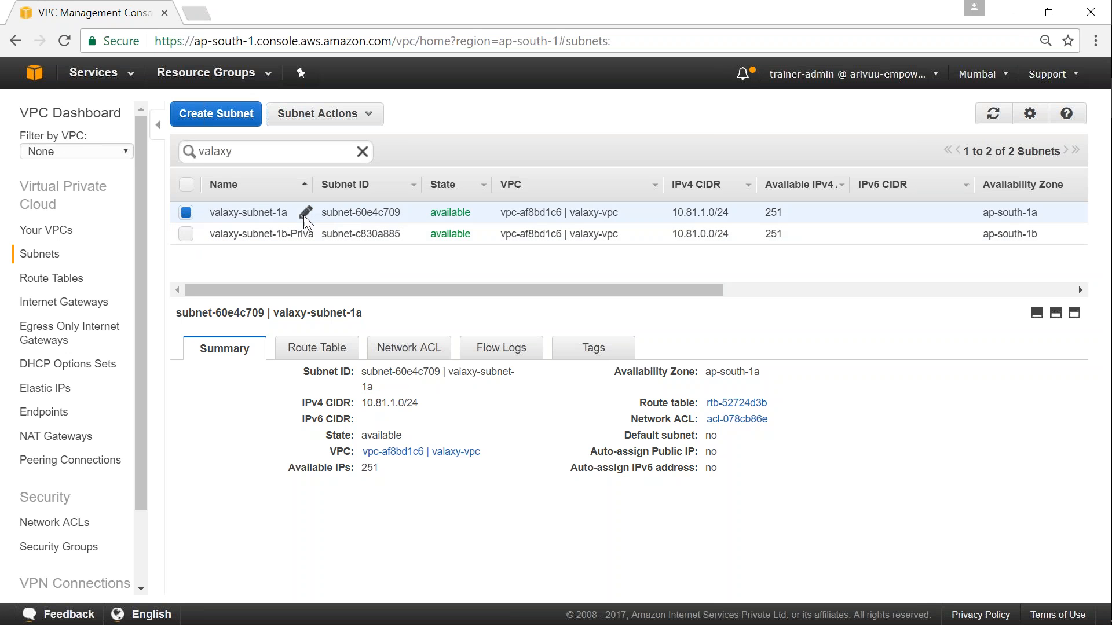
click(306, 214)
click(306, 215)
text(-Public)
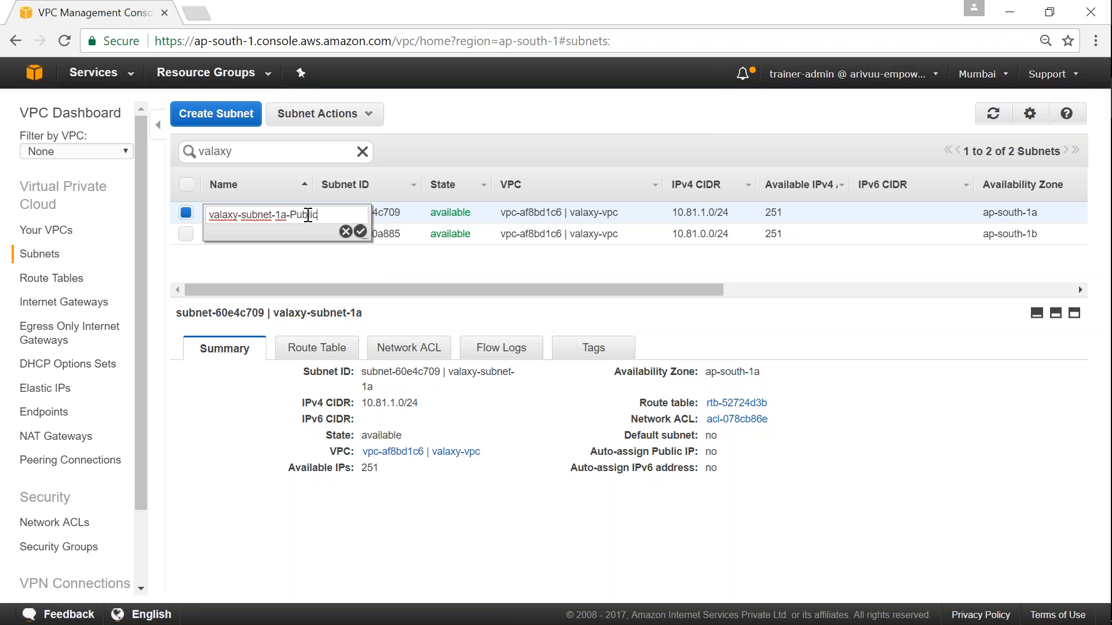
click(360, 232)
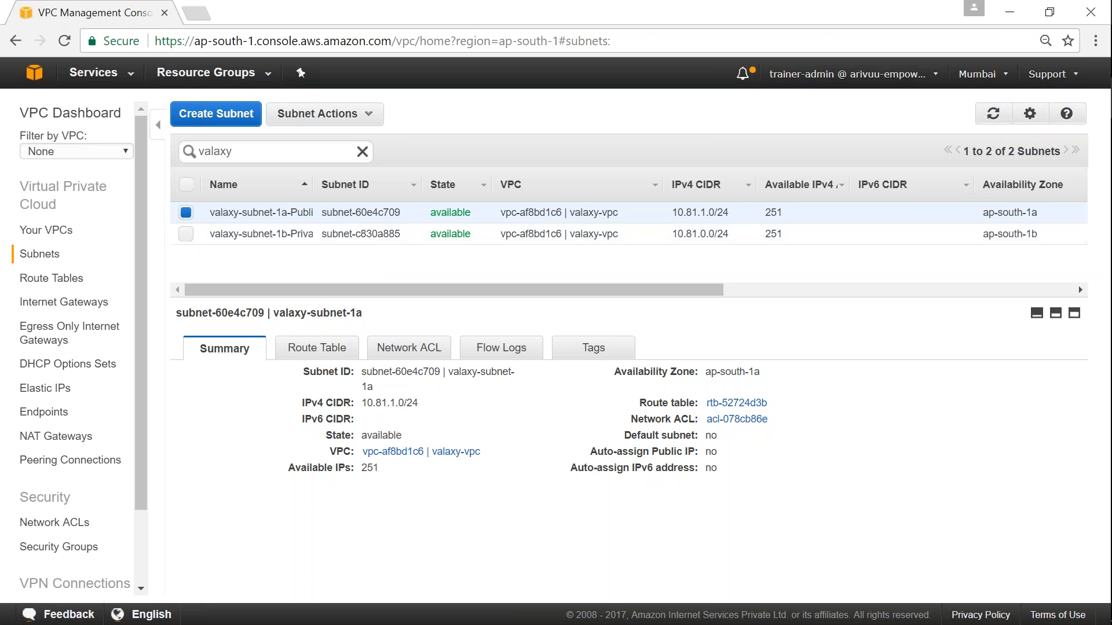
drag(313, 184, 330, 186)
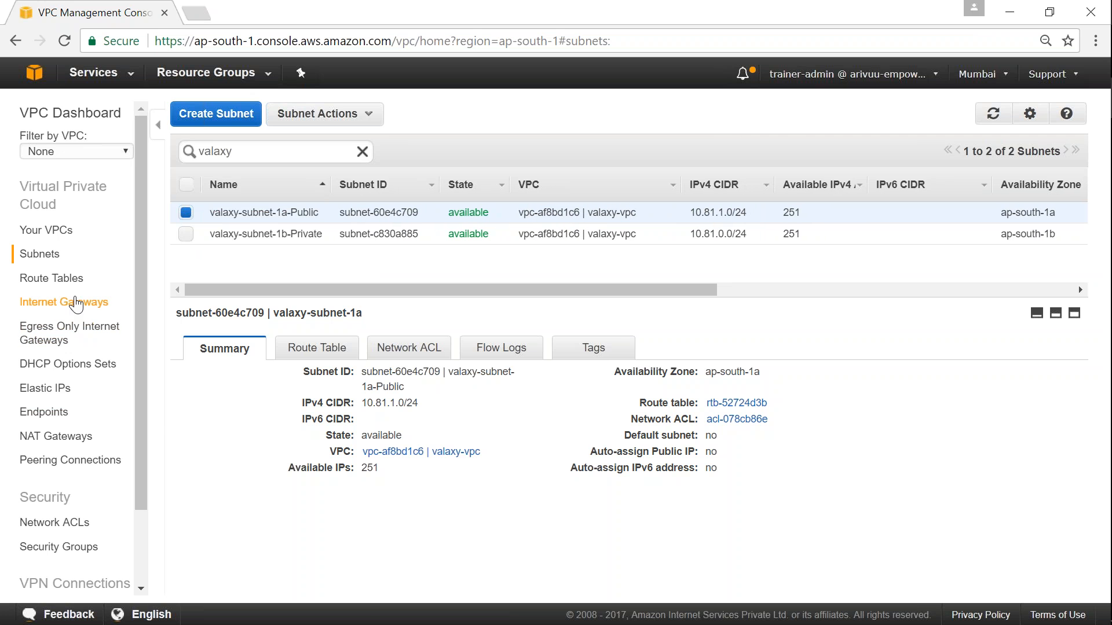
- Associate the subnet valaxy-subnet-1a-Public with the route table valaxy-rtb, save it, and check its explicit association count
click(69, 279)
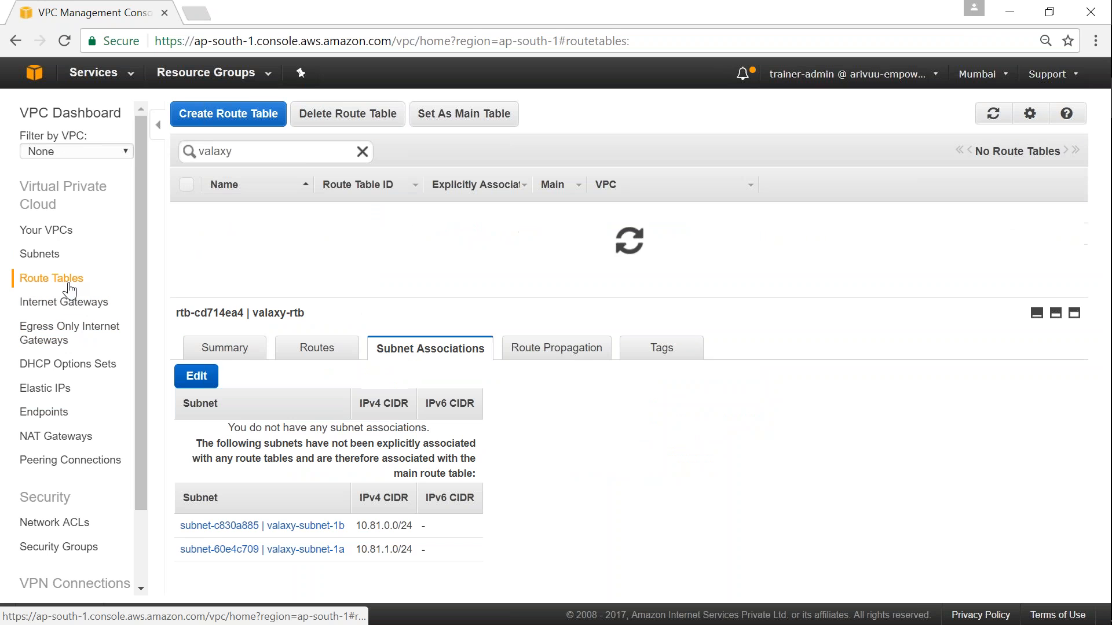
click(210, 388)
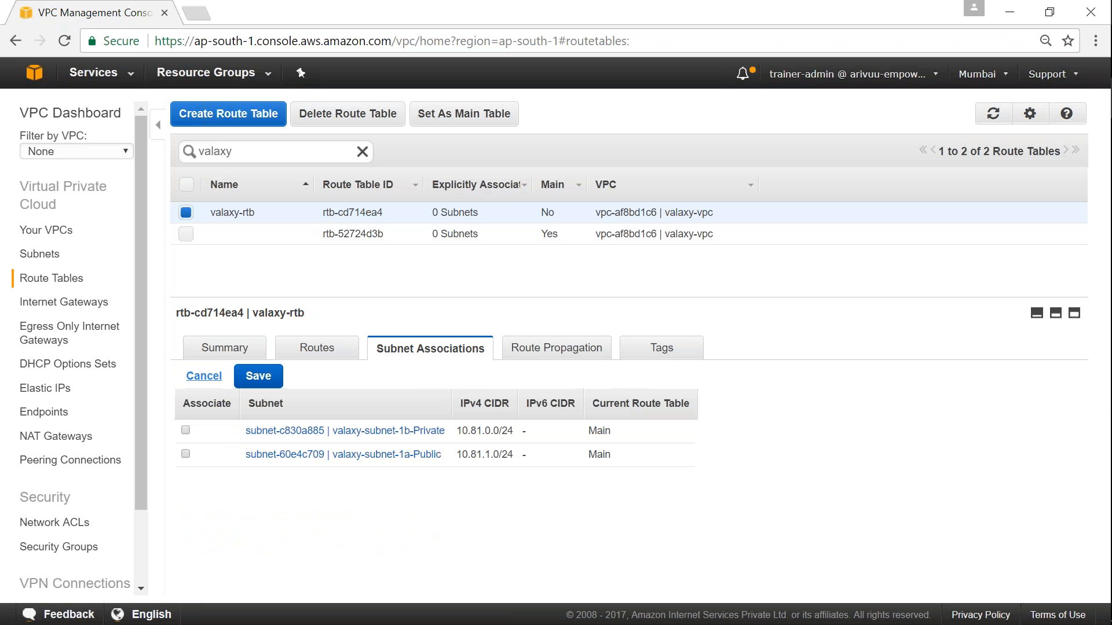
click(185, 454)
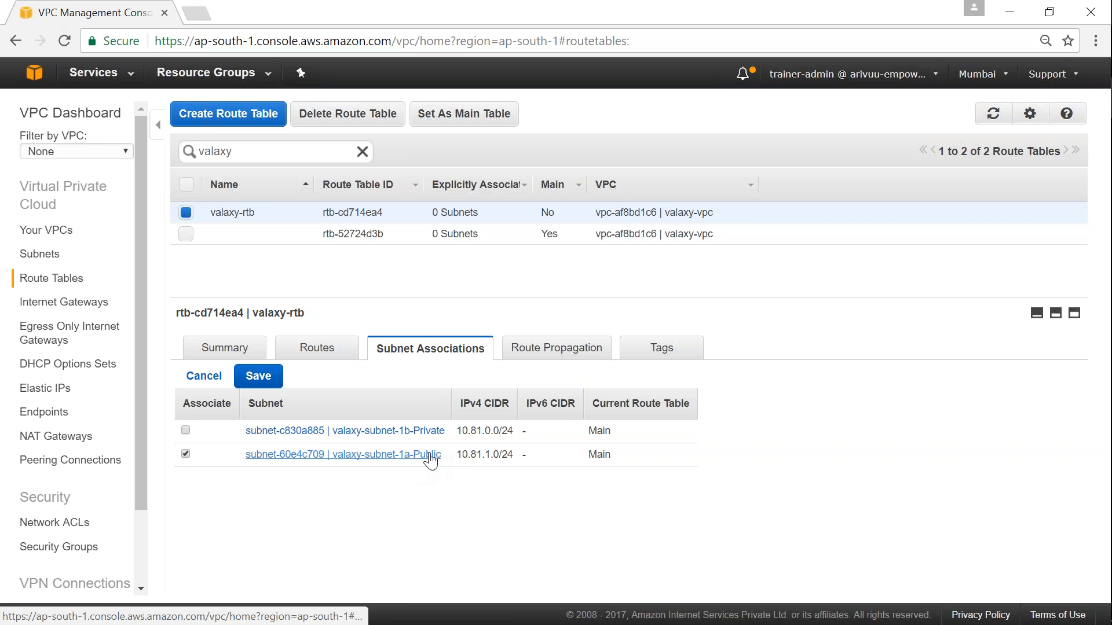
click(260, 379)
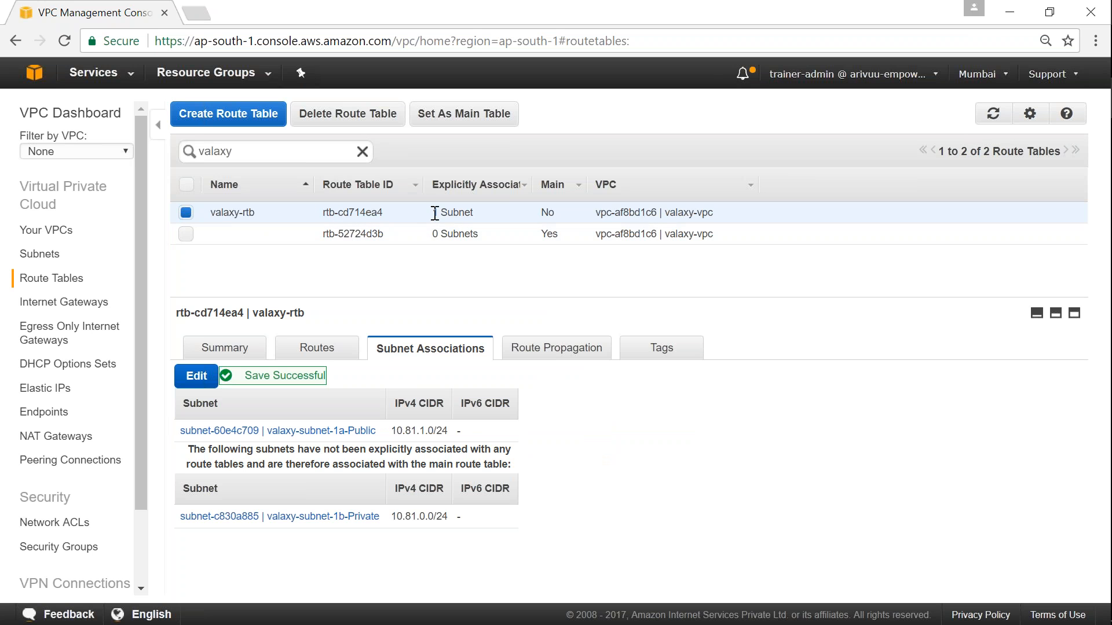
drag(433, 213, 473, 212)
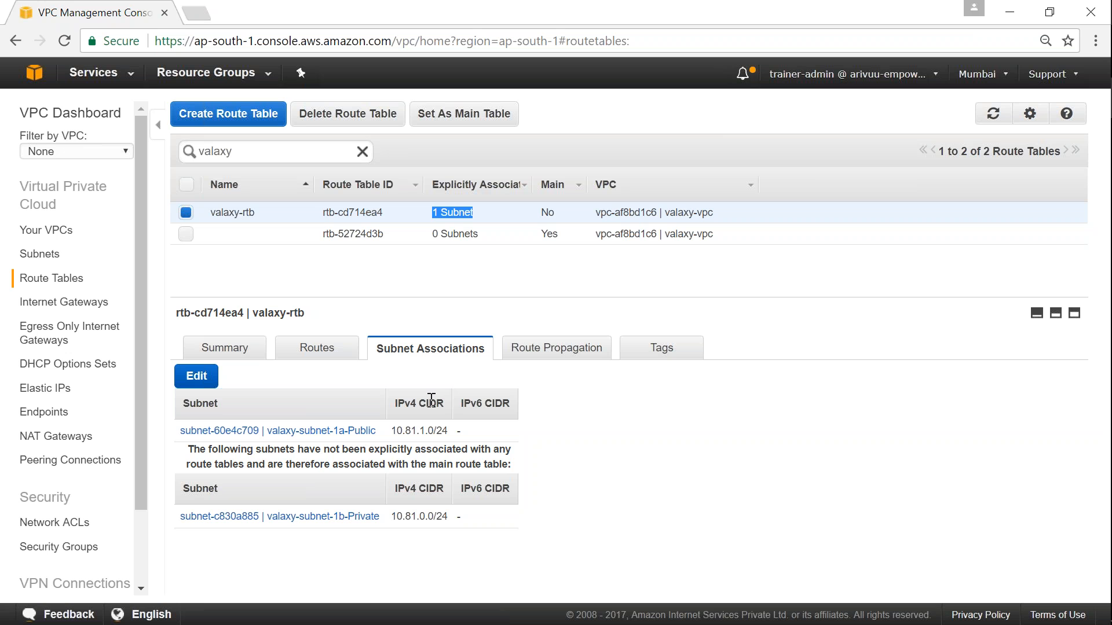
- Filter the VPC list by valaxy and review the available DHCP options sets for valaxy-vpc
click(67, 233)
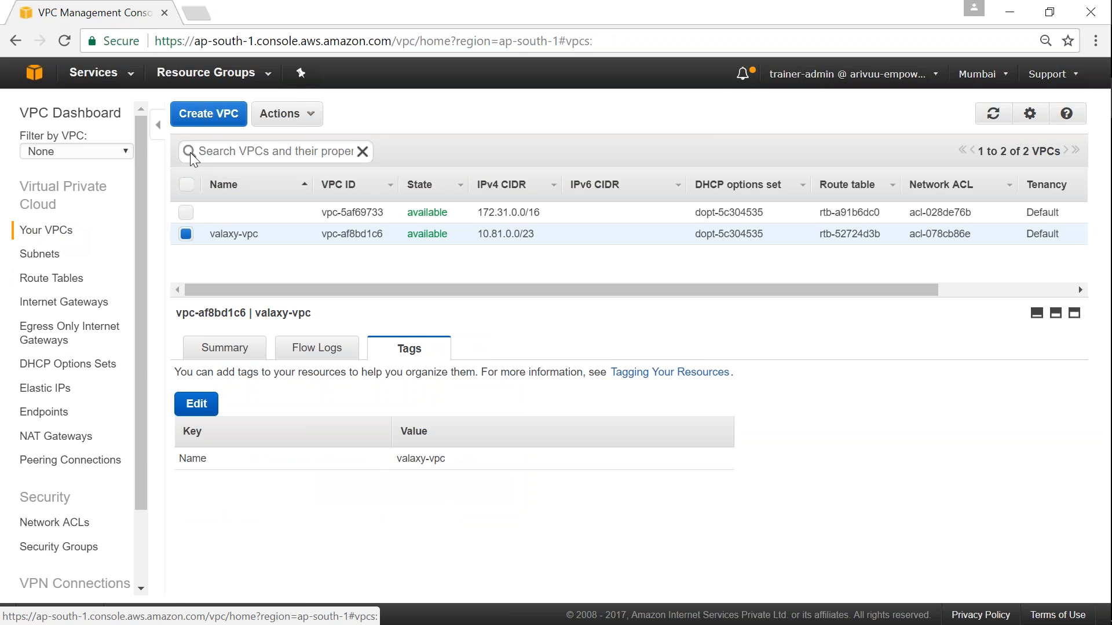
click(209, 142)
text(vala)
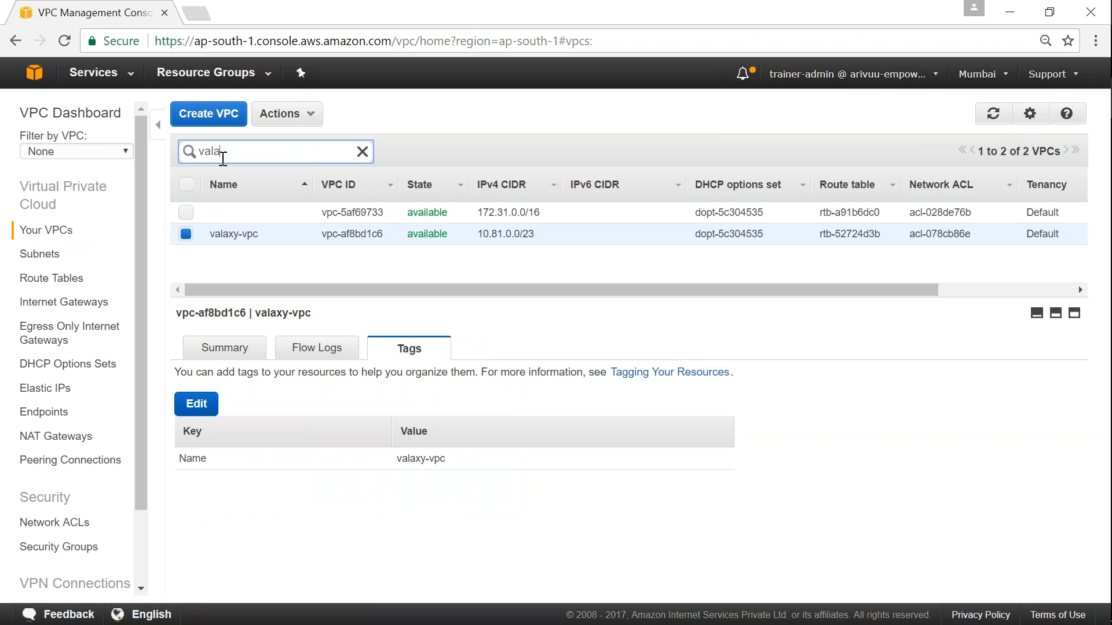
text(xy)
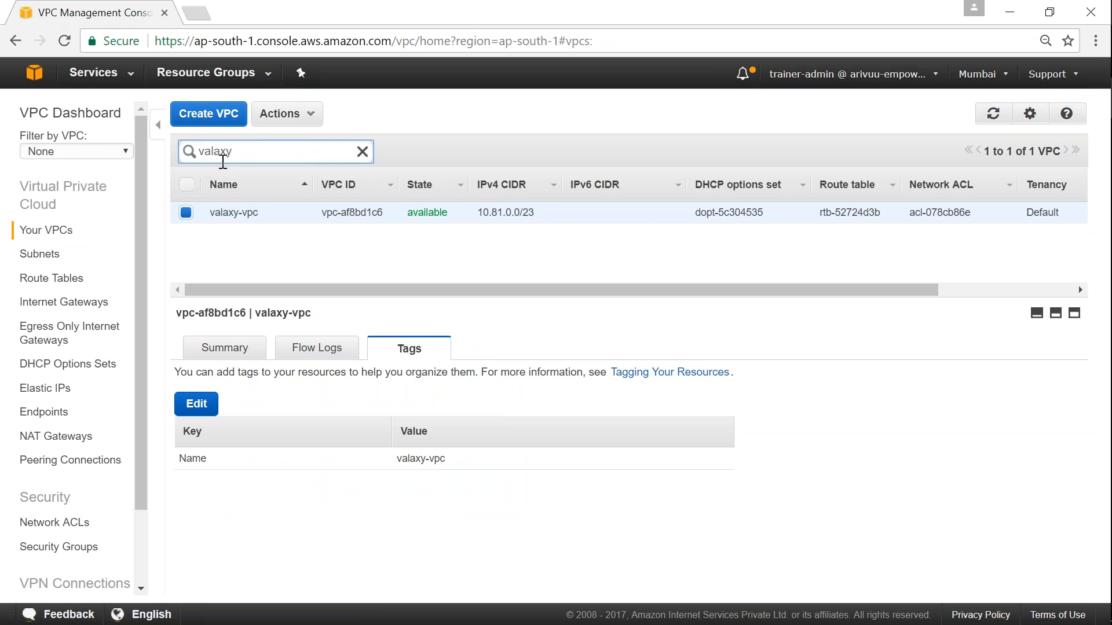
click(311, 115)
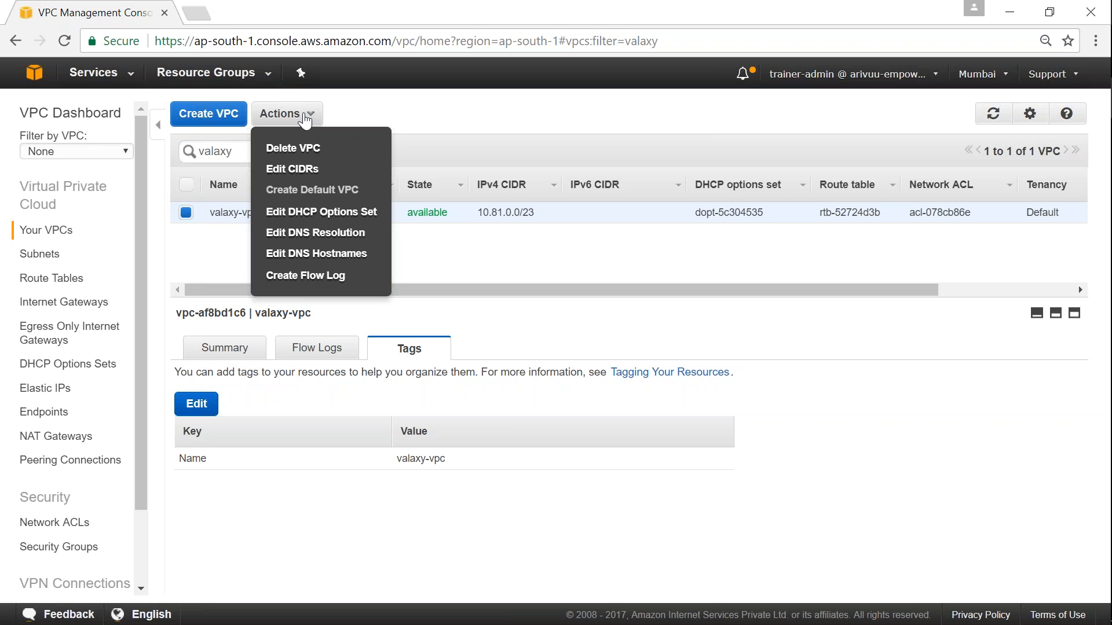
click(320, 214)
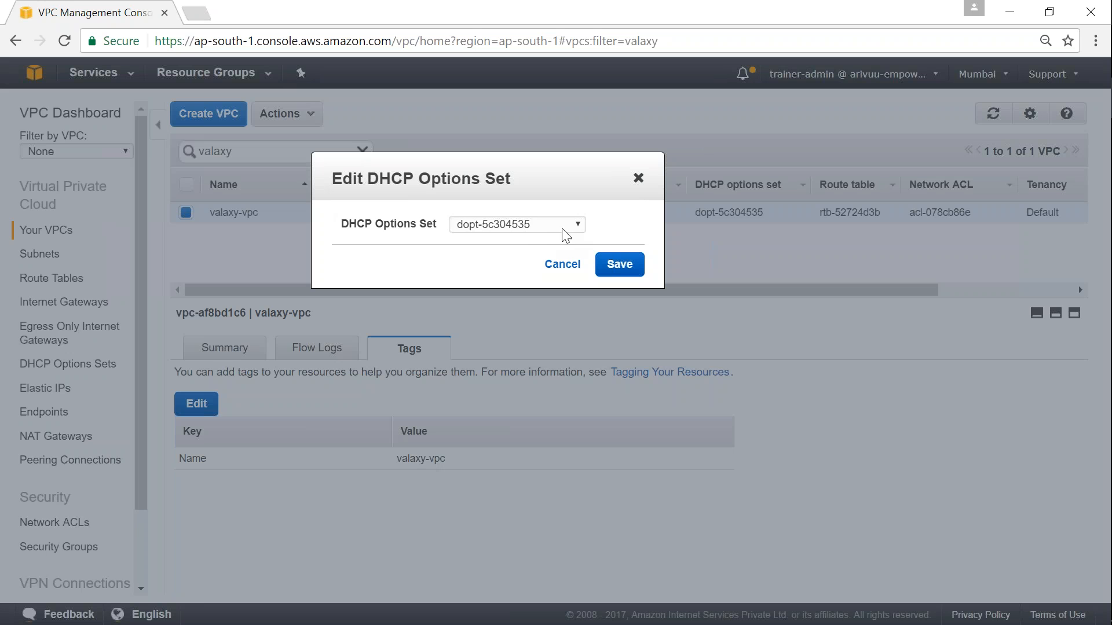
click(535, 232)
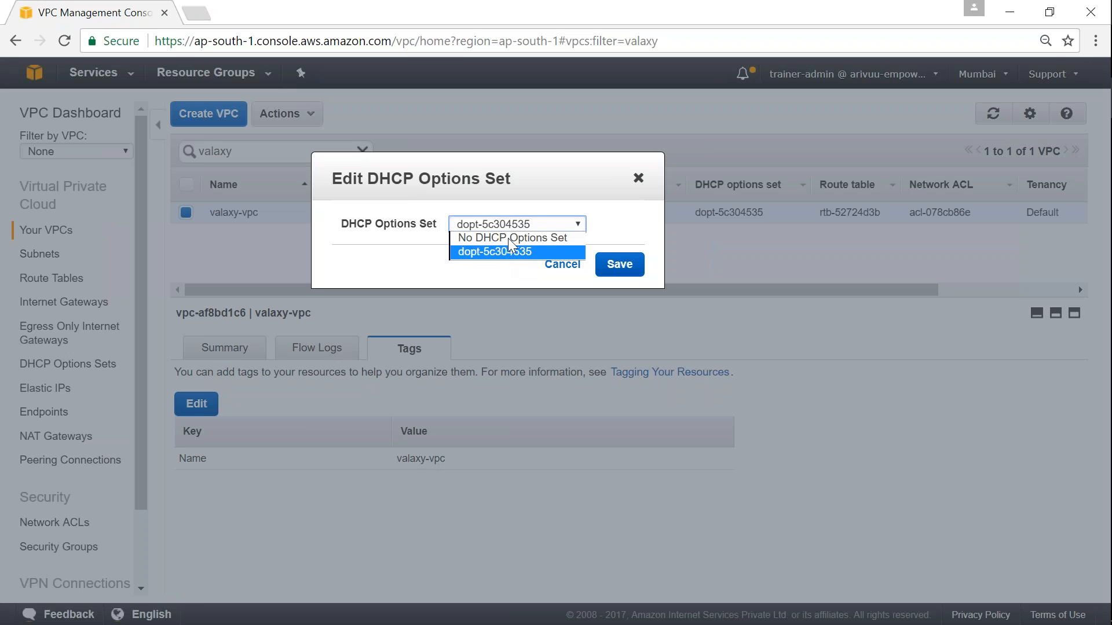
click(512, 228)
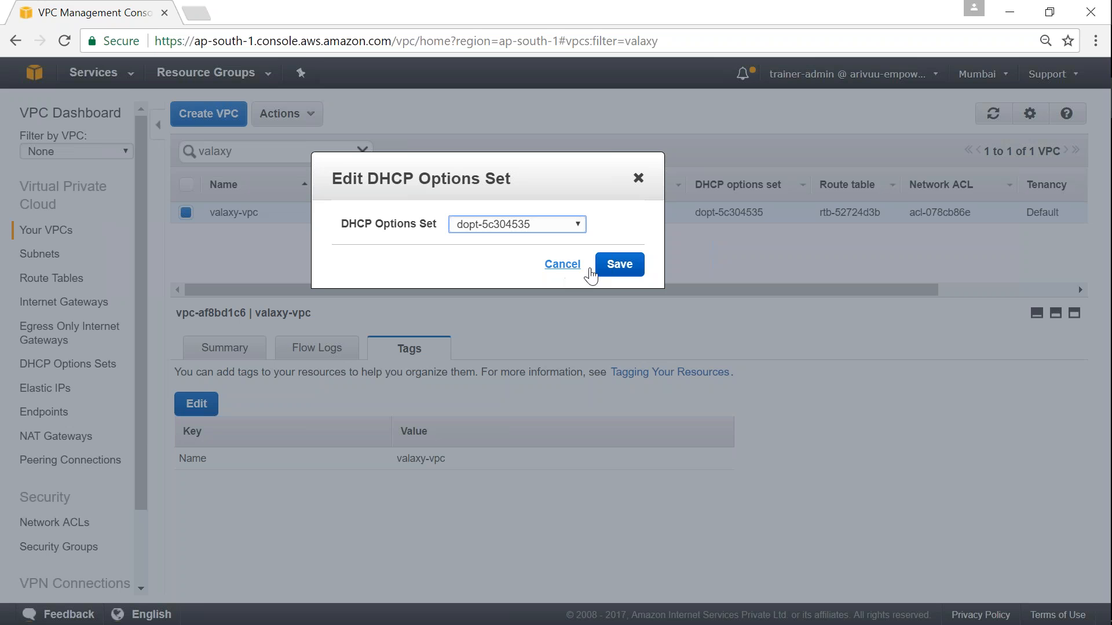
click(561, 269)
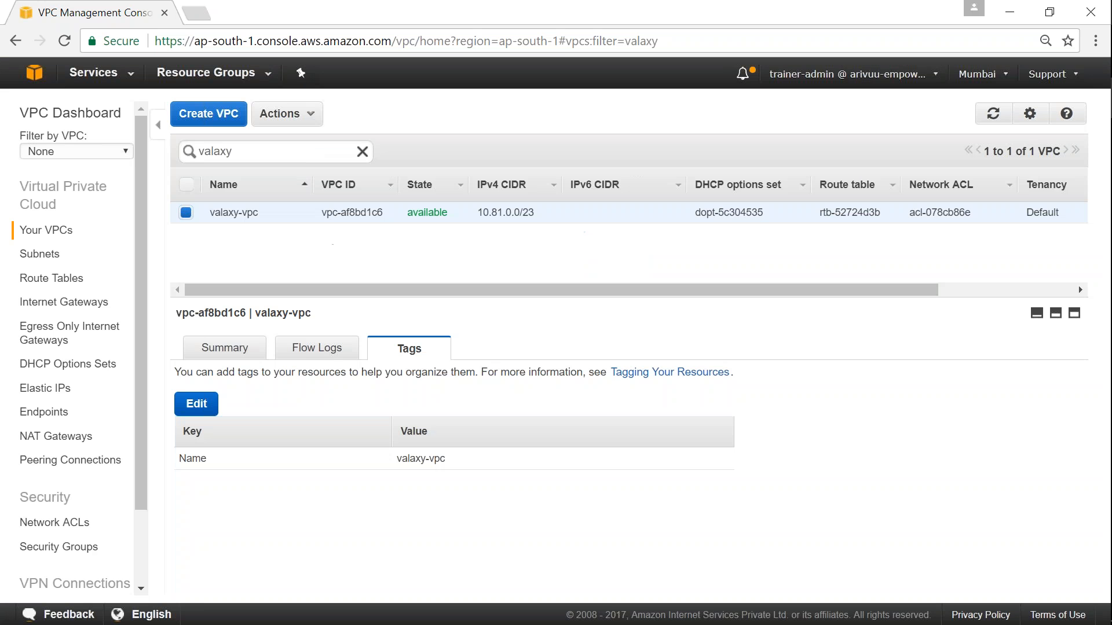
- Check the DNS Resolution setting of valaxy-vpc
click(295, 115)
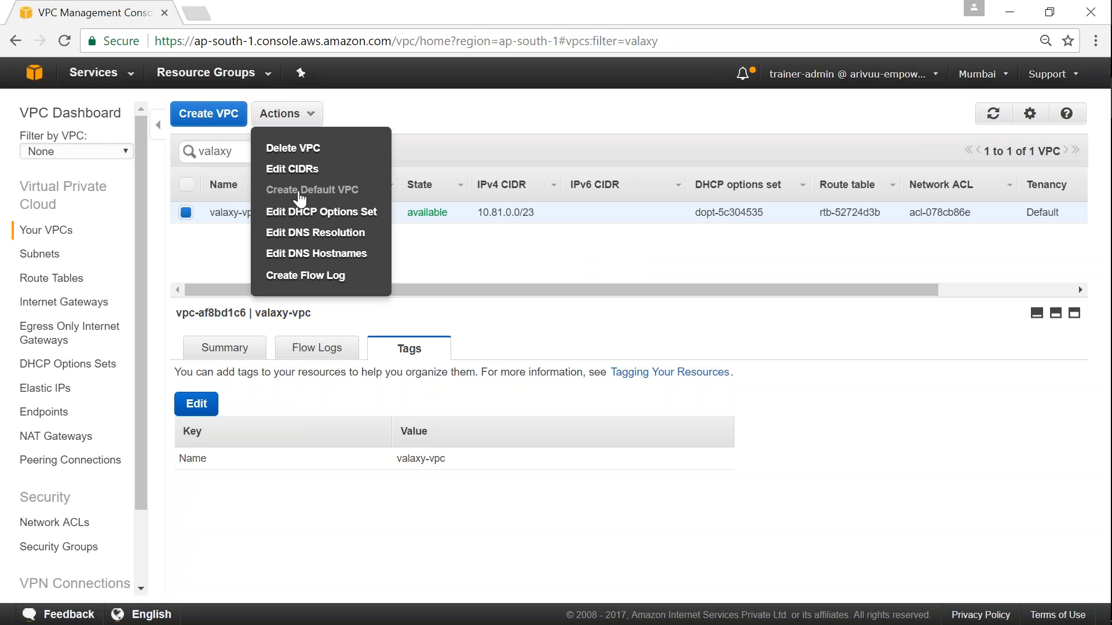
click(305, 234)
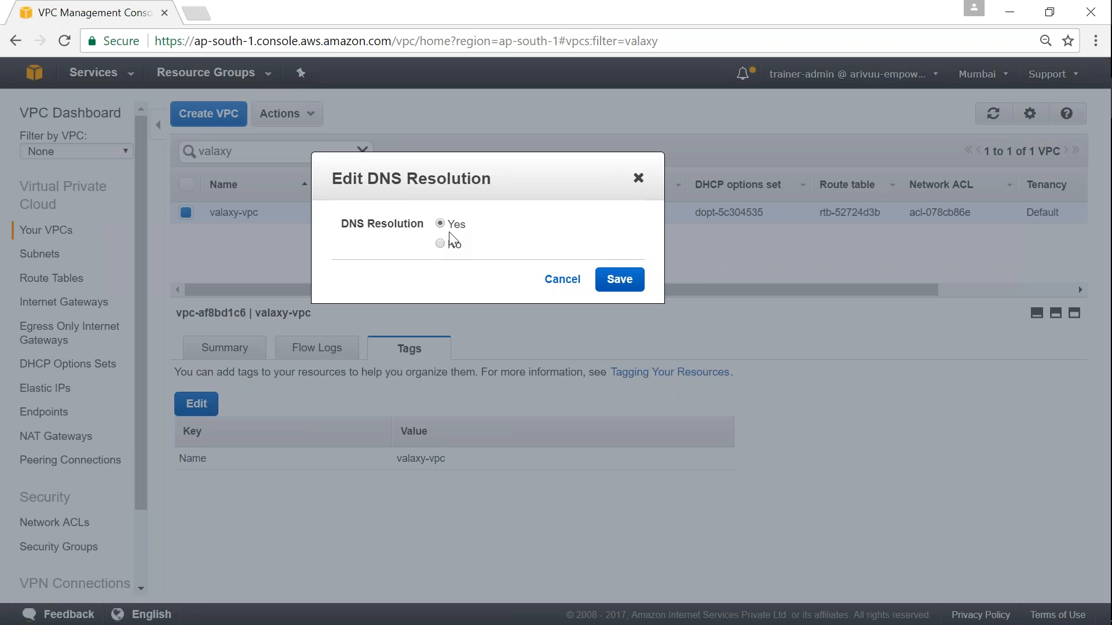
click(562, 280)
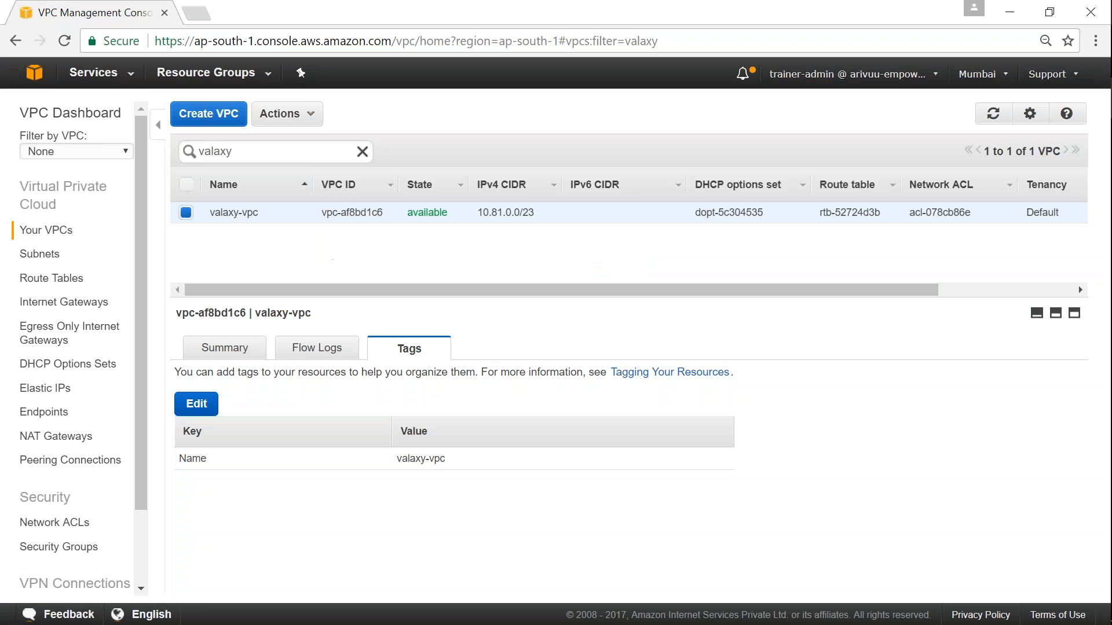
- Set DNS Hostnames to Yes for valaxy-vpc and save the setting
click(286, 114)
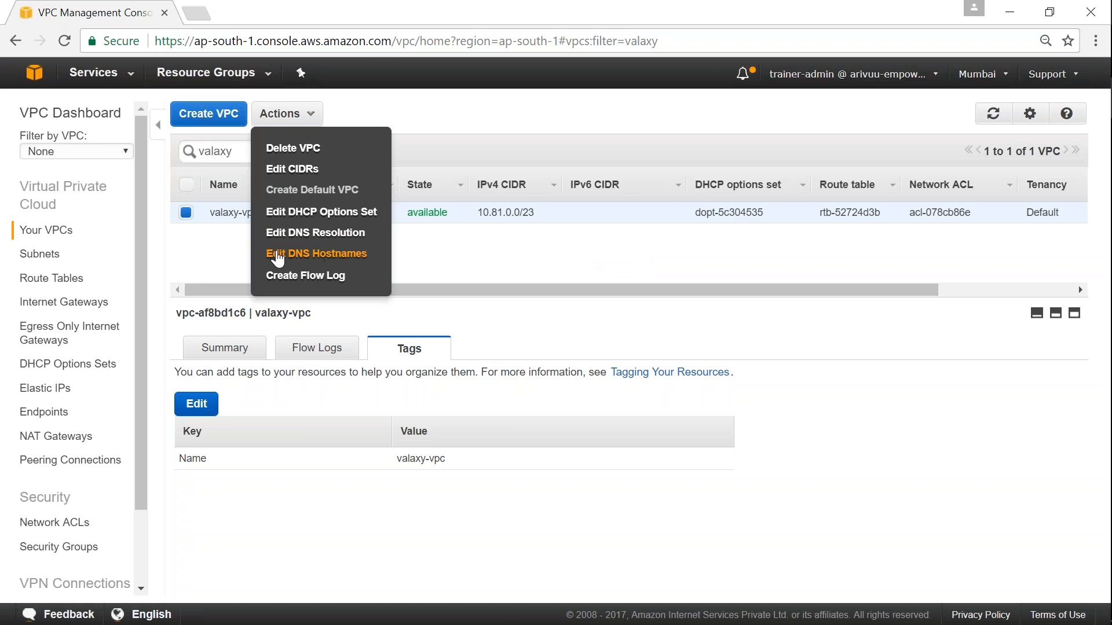
click(315, 254)
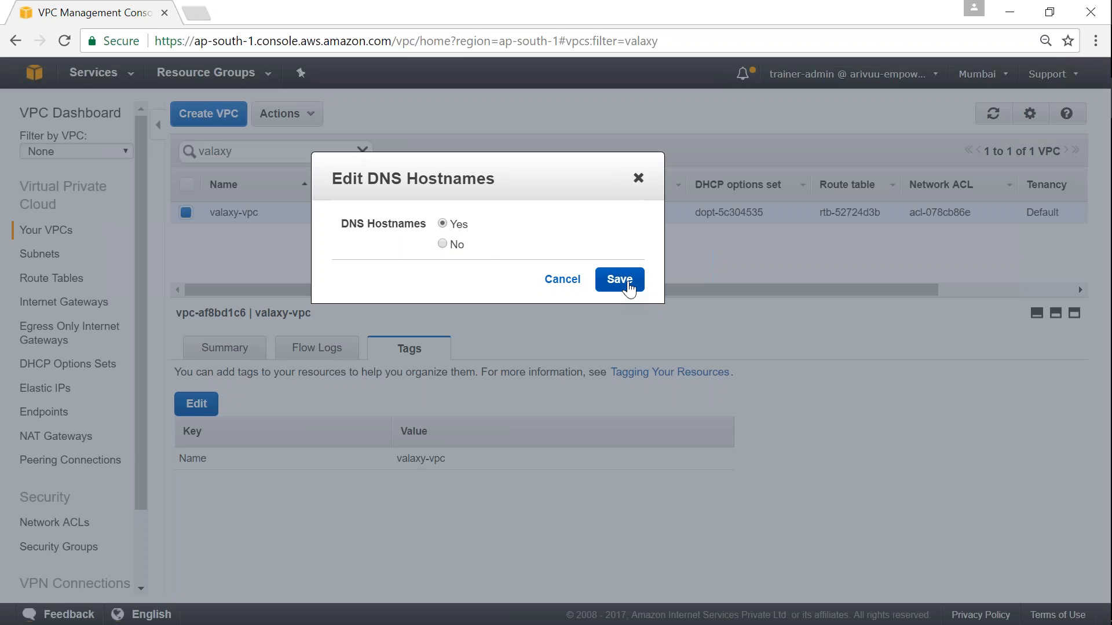
click(629, 282)
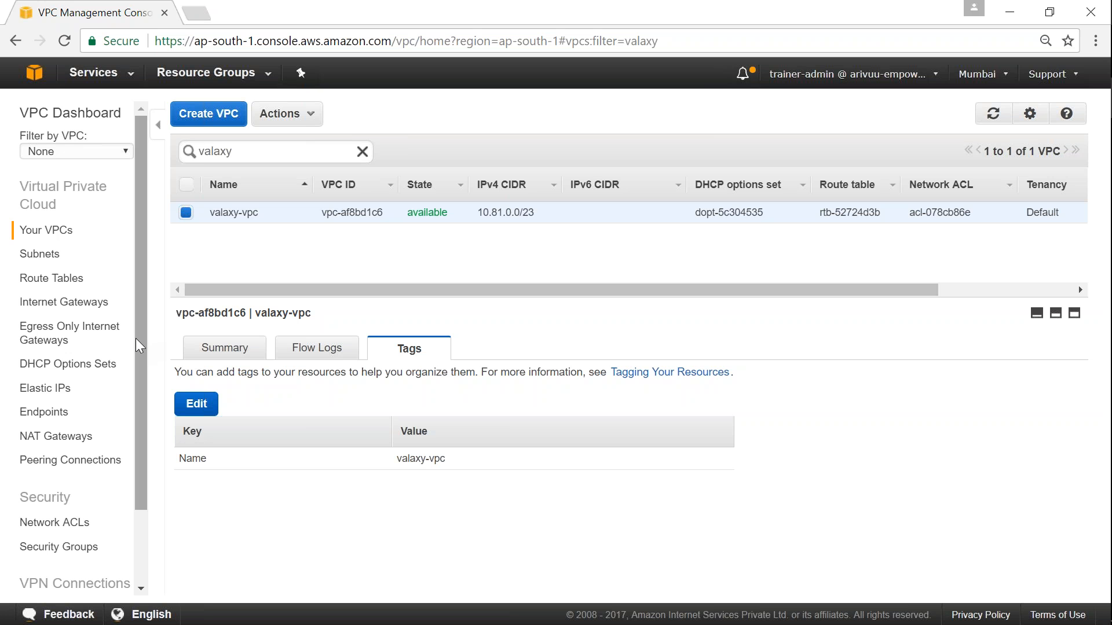
- Filter the security groups by valaxy and select the default security group of valaxy-vpc
drag(142, 346, 139, 452)
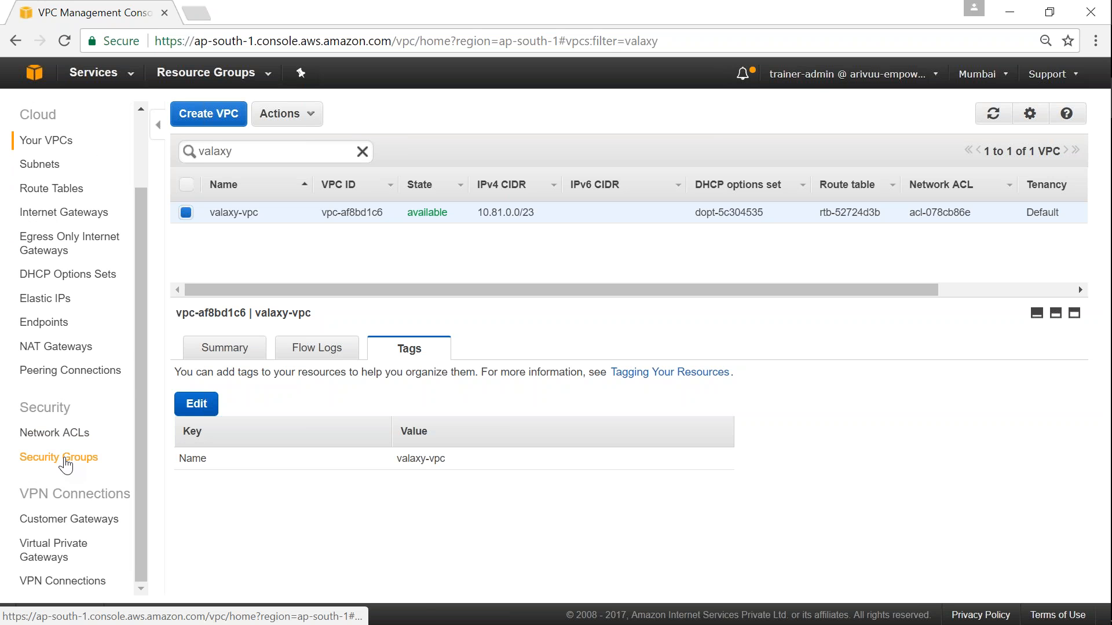
click(63, 467)
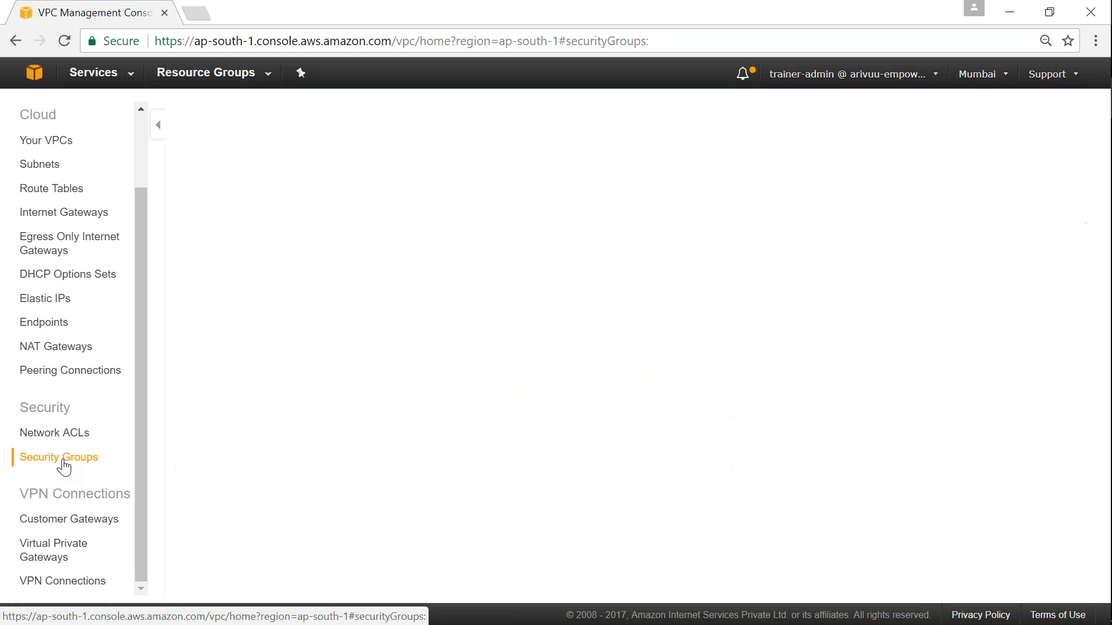
click(385, 154)
text(valaxy)
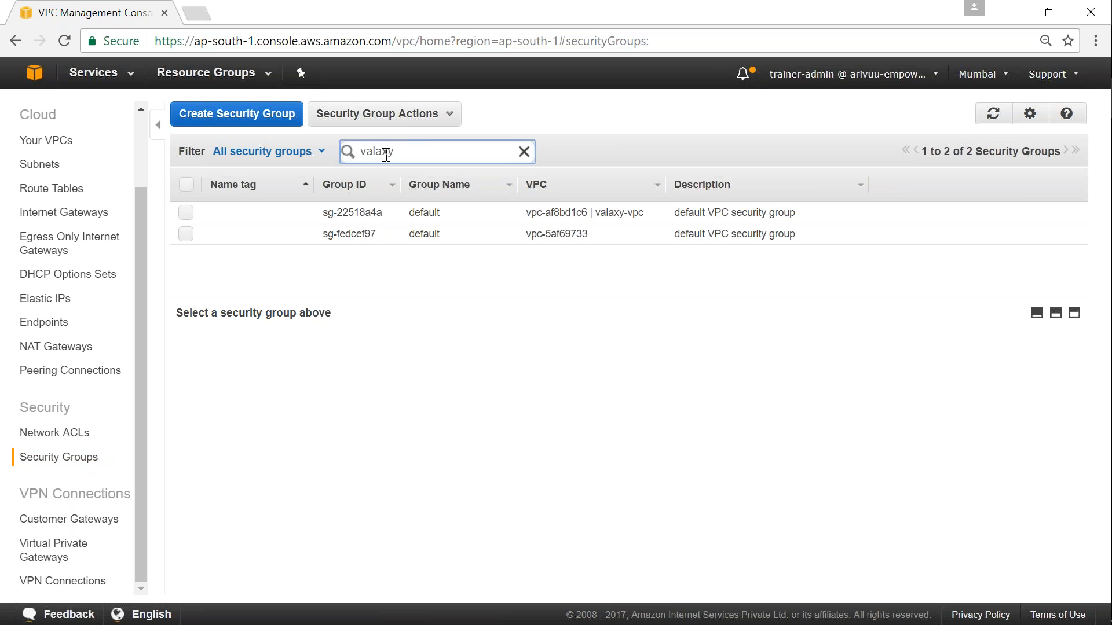
click(327, 253)
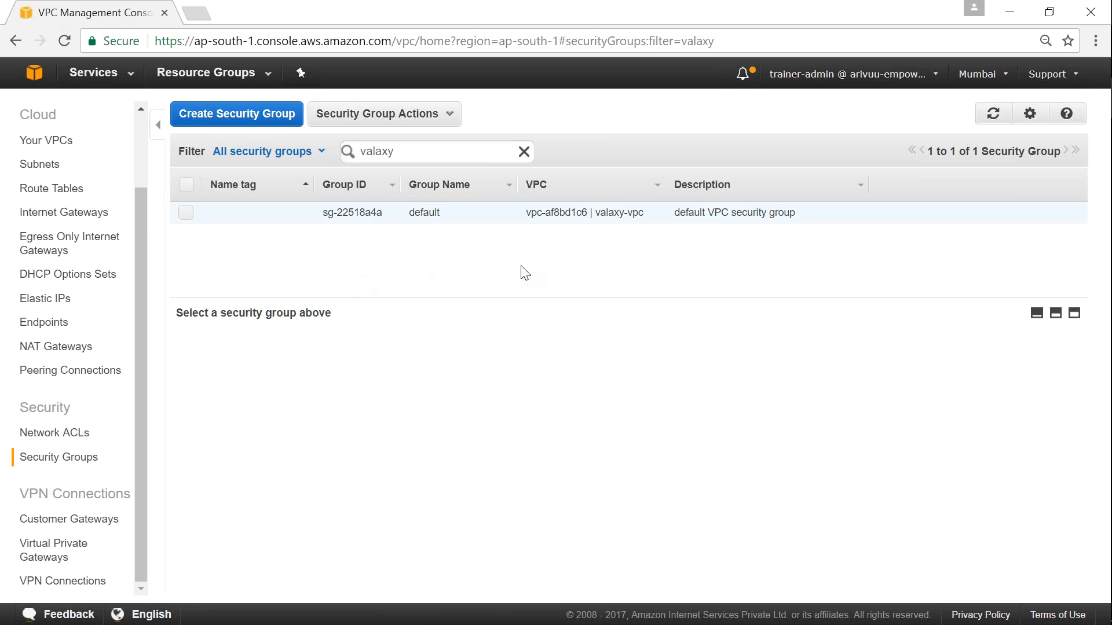
drag(674, 211, 799, 214)
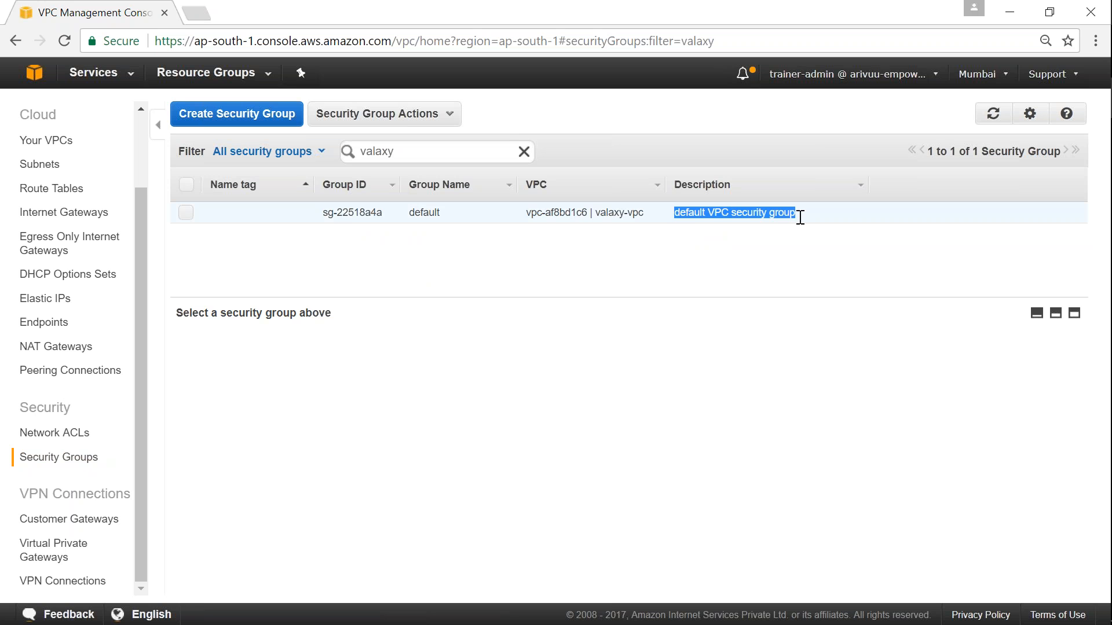
click(186, 213)
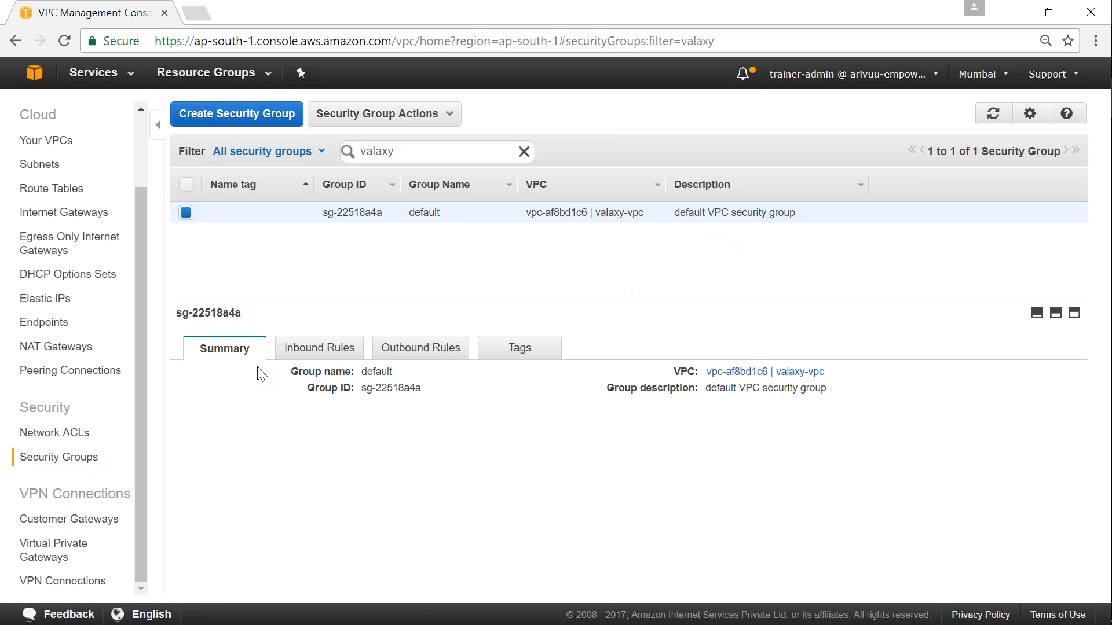
- Examine the source of the inbound rule and the destination of the outbound rule in the default security group
click(320, 350)
drag(235, 431, 426, 431)
click(427, 432)
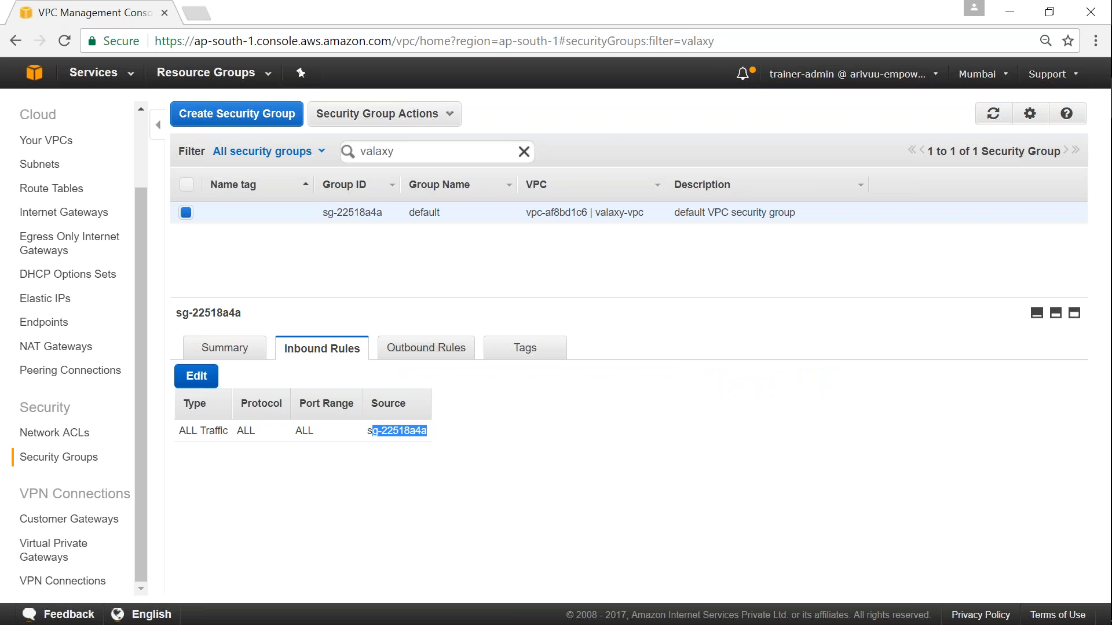
double_click(398, 431)
click(425, 347)
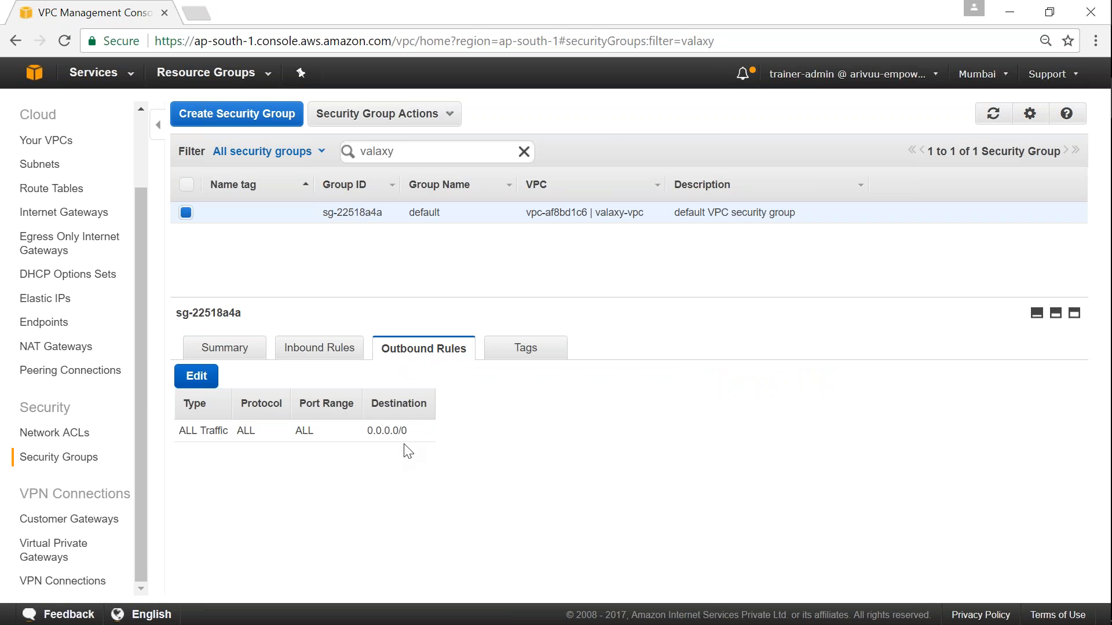
drag(406, 431, 366, 436)
- Start a new security group with valaxy-public-sg as its name tag, group name and description
click(234, 118)
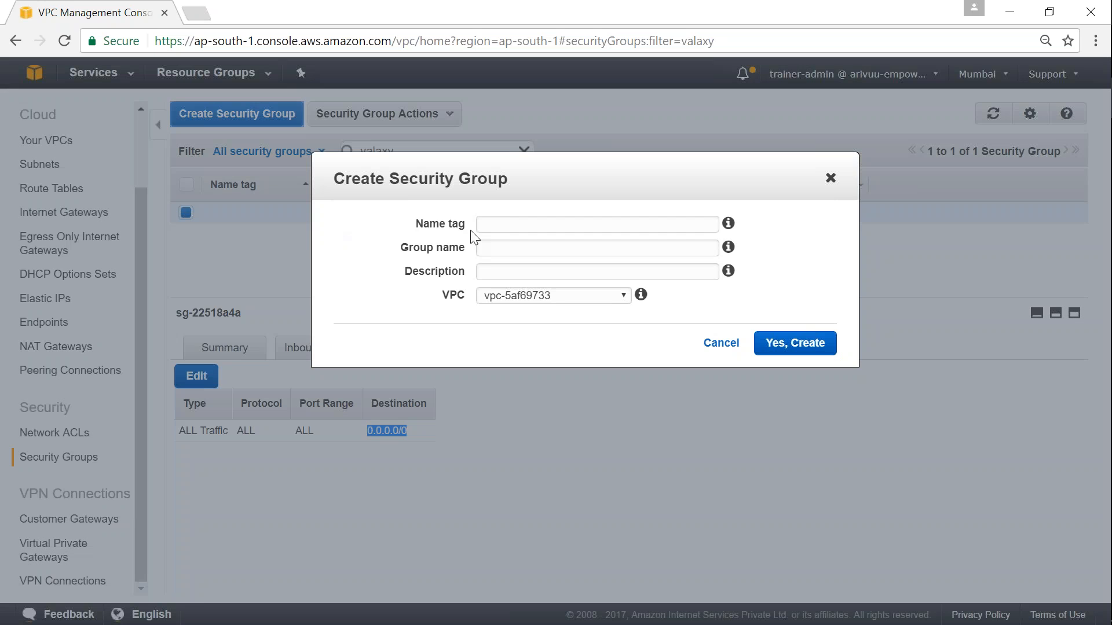
click(504, 225)
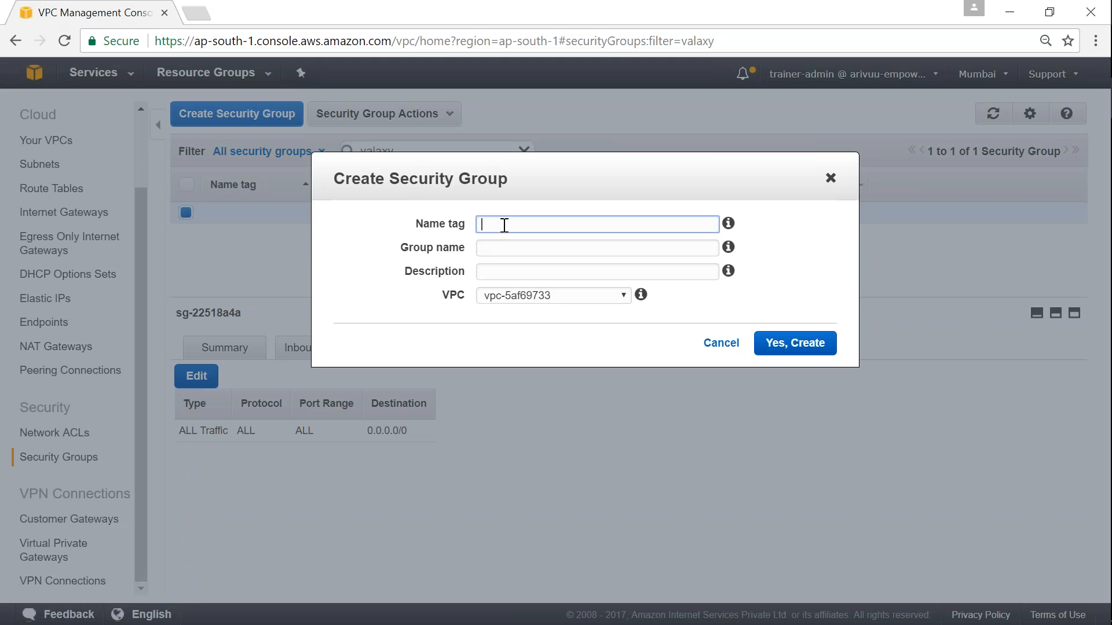
text(valaxy-)
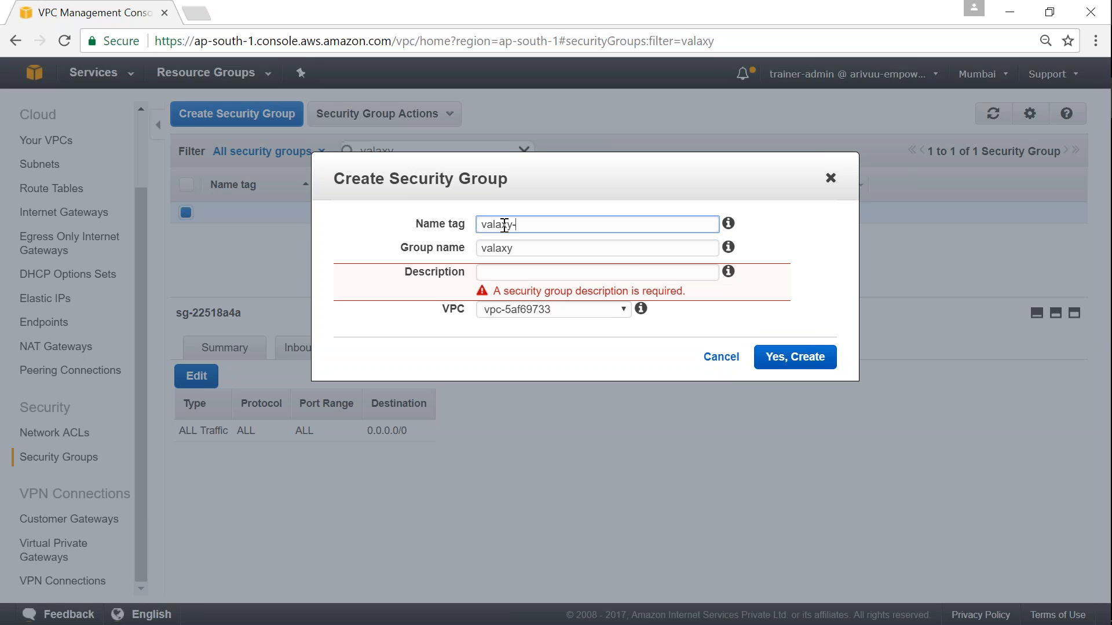
text(public-sg)
drag(571, 230, 475, 229)
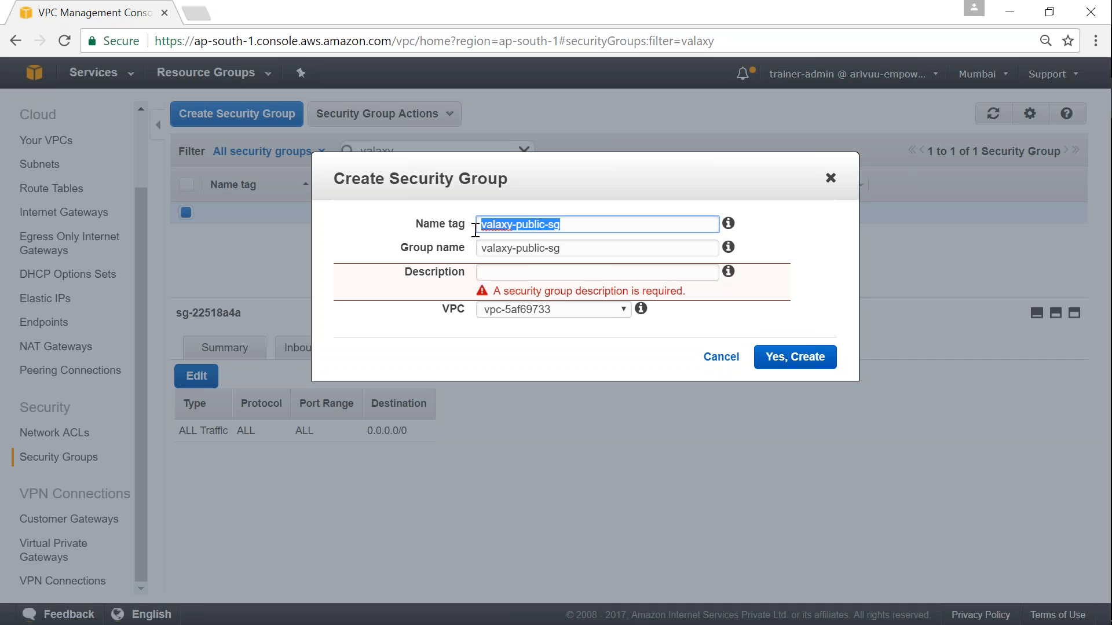
key(ctrl+c)
click(539, 272)
key(ctrl+v)
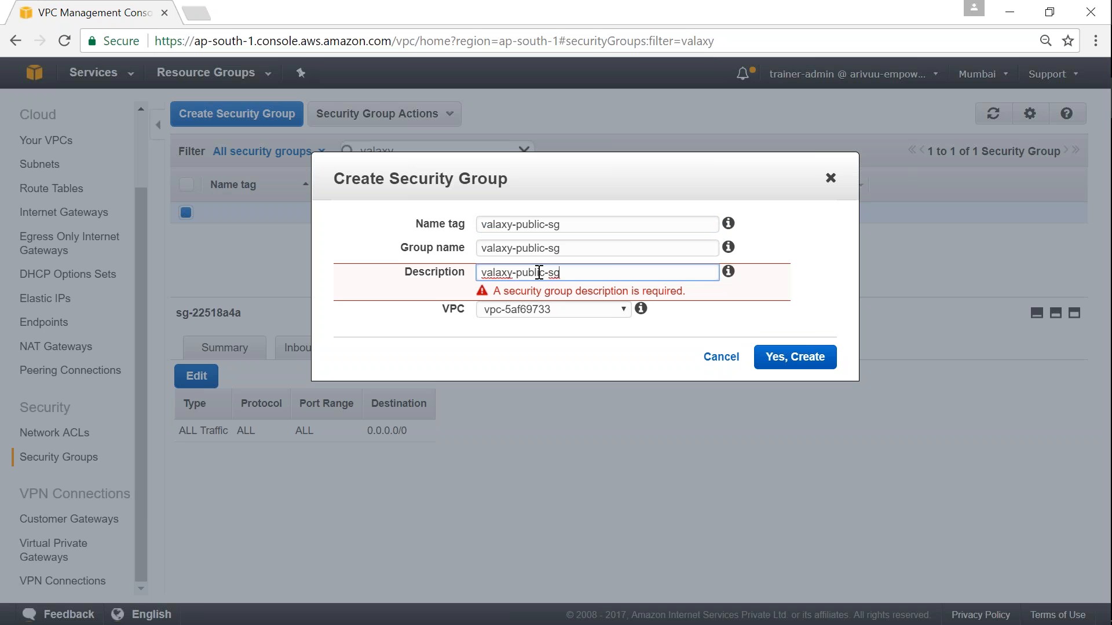
- Assign the new security group to valaxy-vpc and create it
click(592, 296)
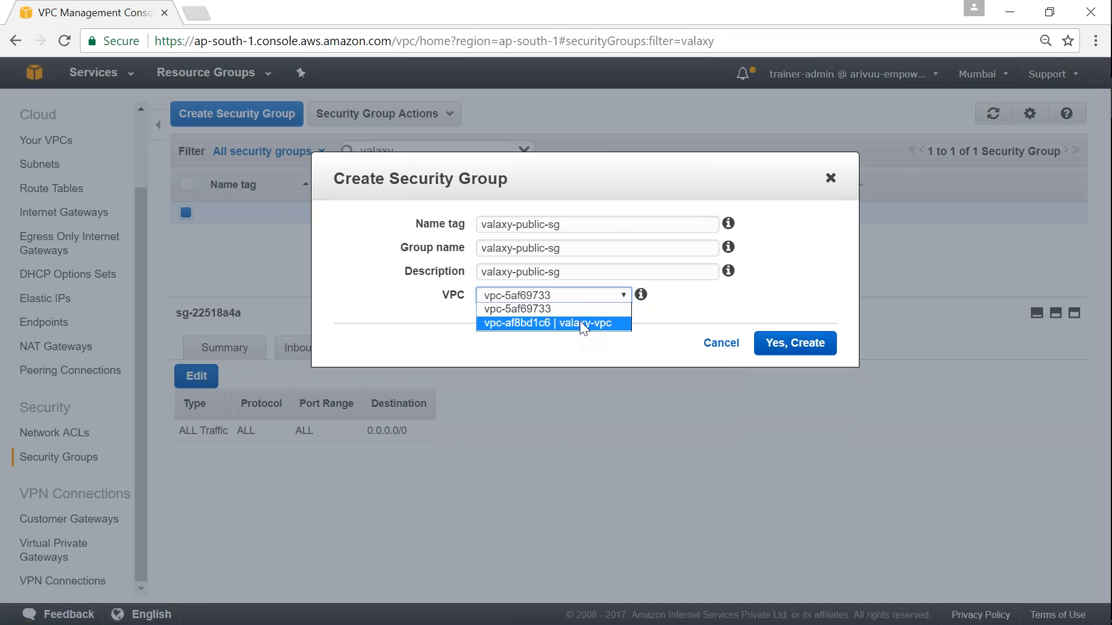
click(579, 323)
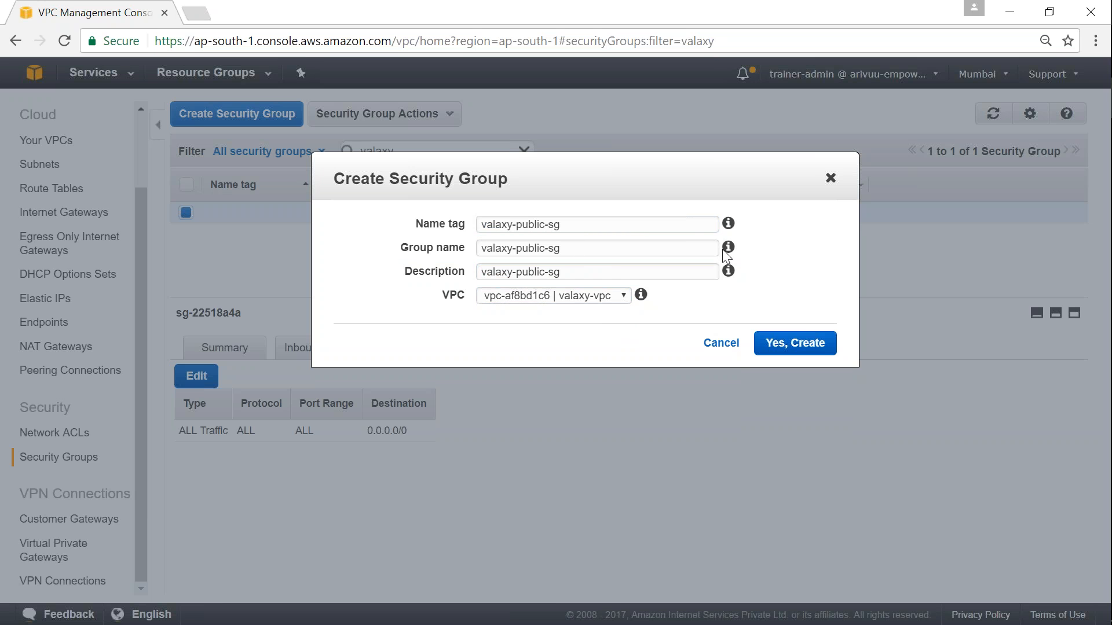
mouse_move(727, 224)
click(593, 301)
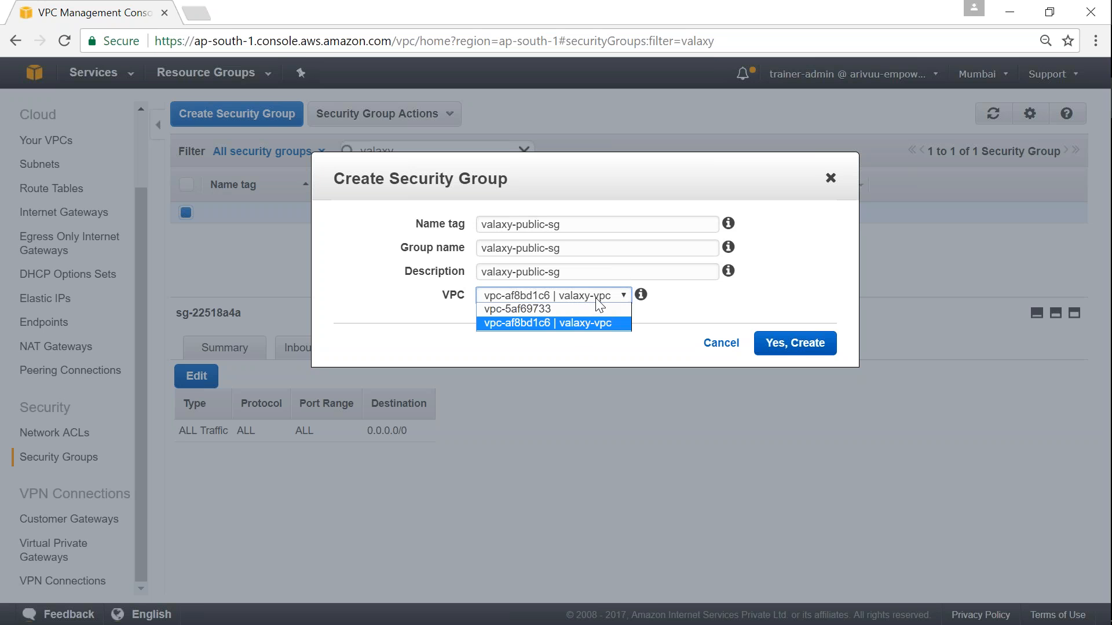
click(595, 323)
click(795, 346)
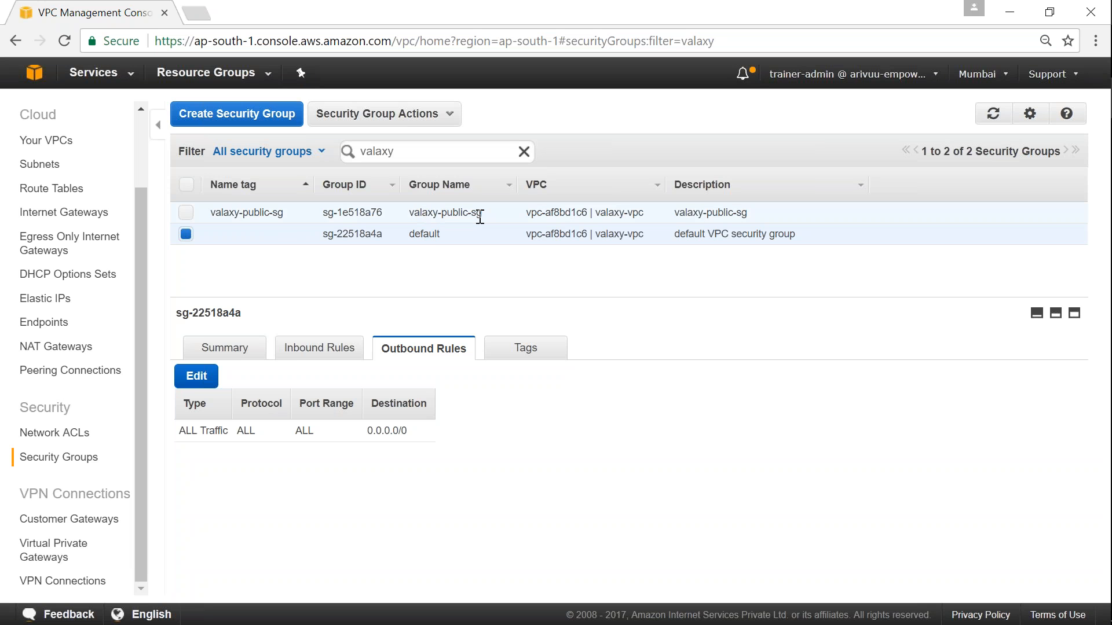
- Select only valaxy-public-sg and examine its inbound and outbound rules
click(186, 212)
click(186, 234)
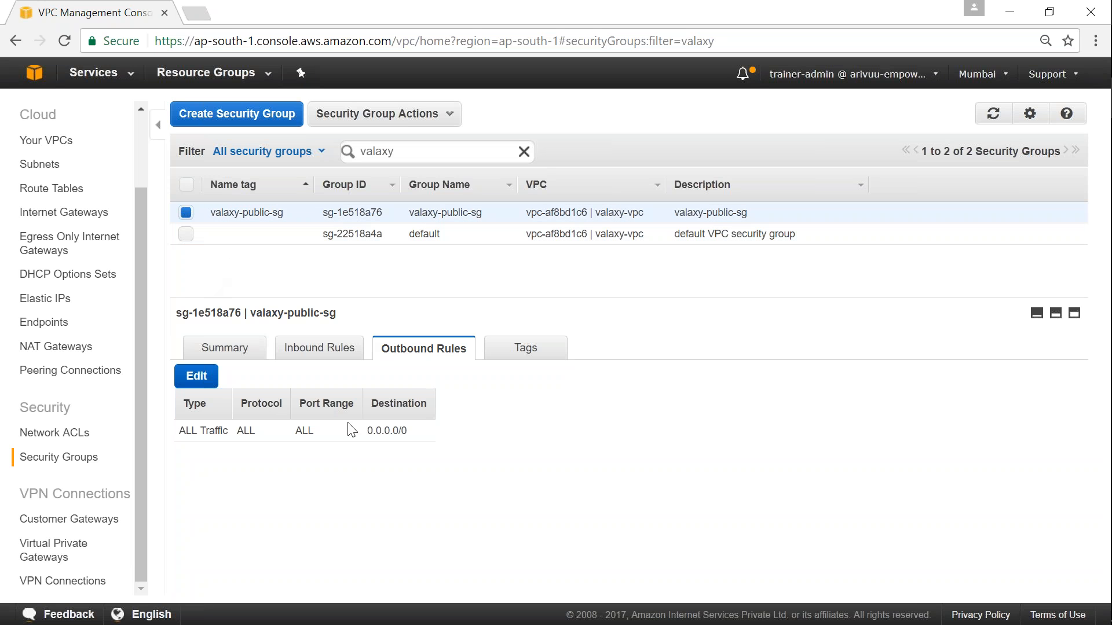
click(295, 354)
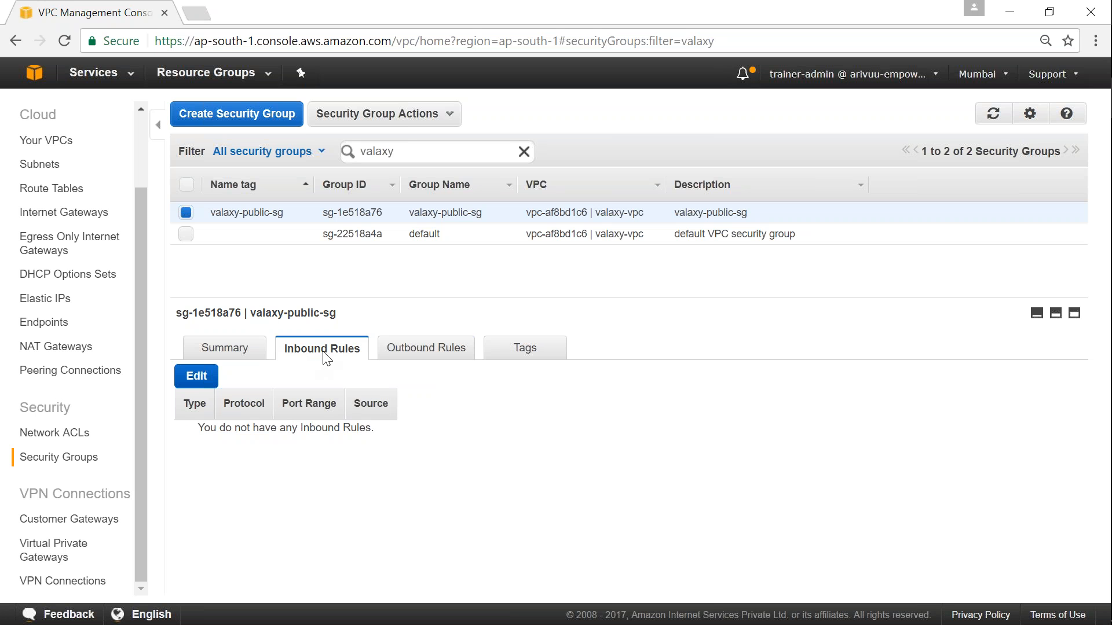
triple_click(240, 429)
click(434, 431)
click(423, 348)
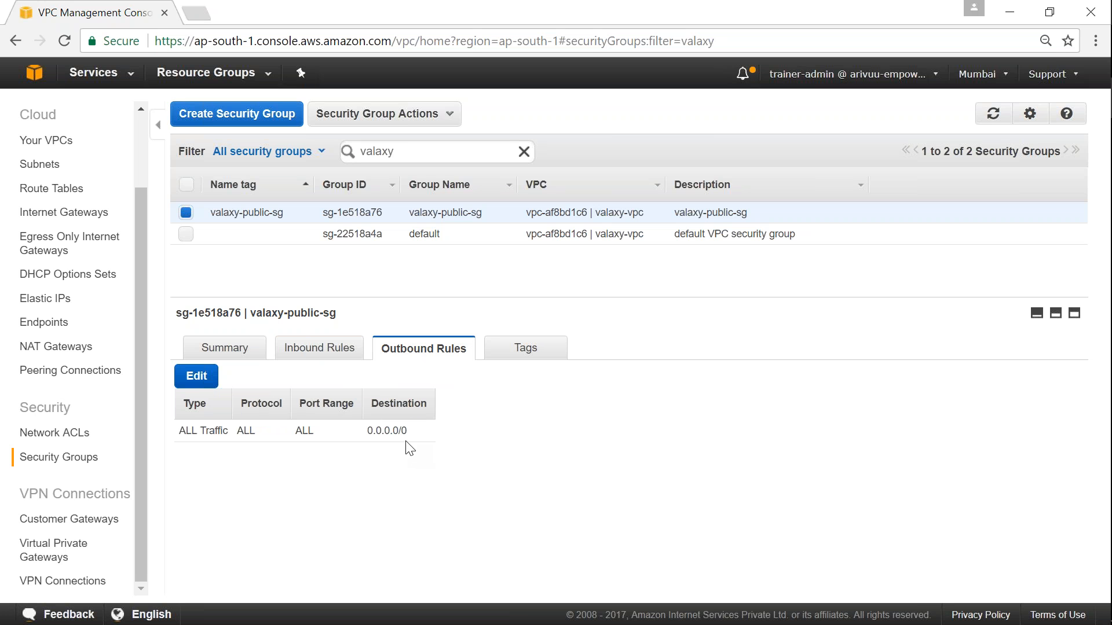
- Edit the inbound rules of valaxy-public-sg and define an HTTP (80) rule with source 0.0.0.0/0
click(336, 353)
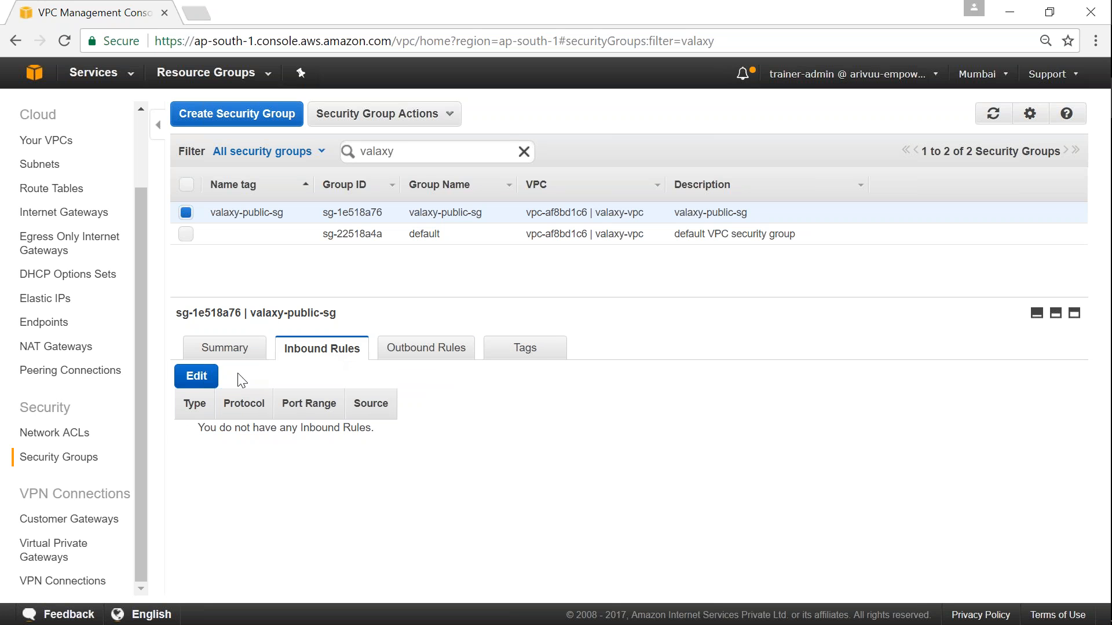
click(197, 378)
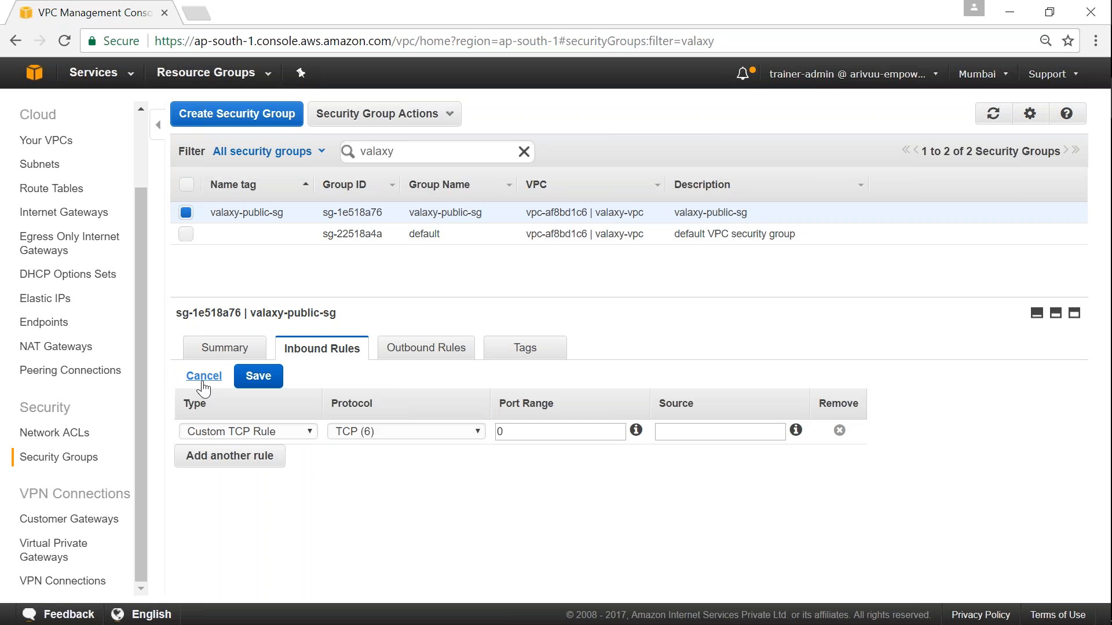
click(269, 431)
key(h)
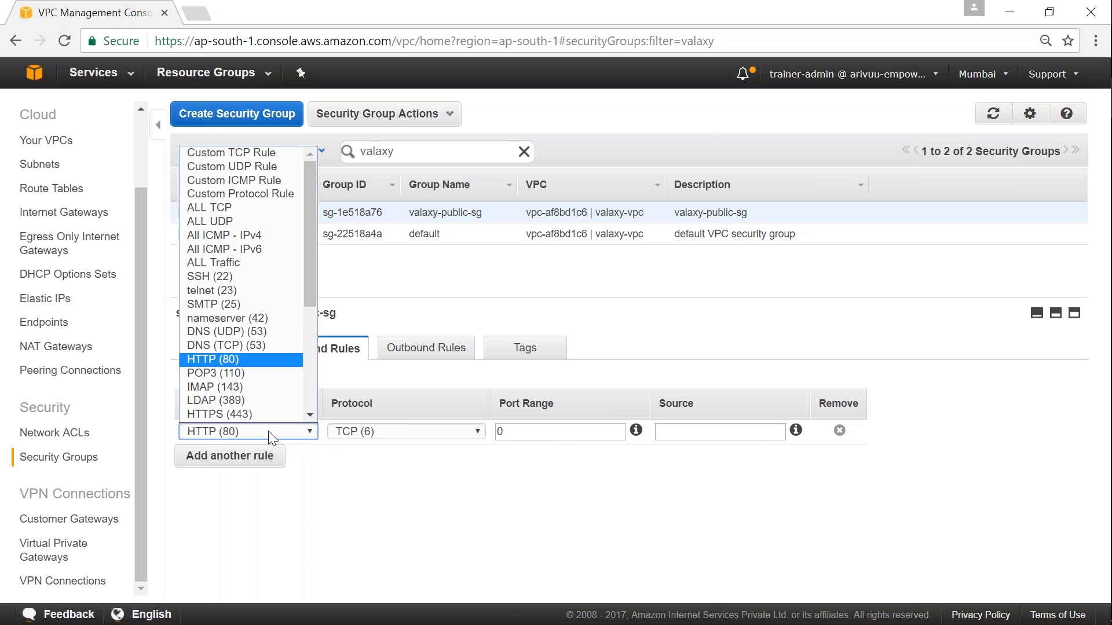
key(Return)
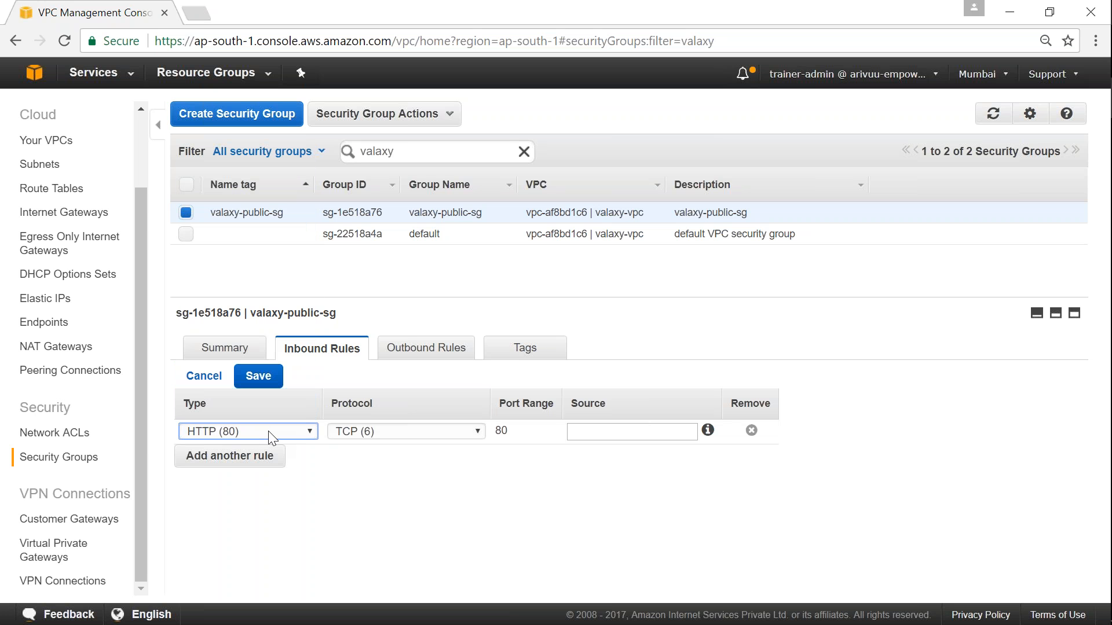
click(586, 432)
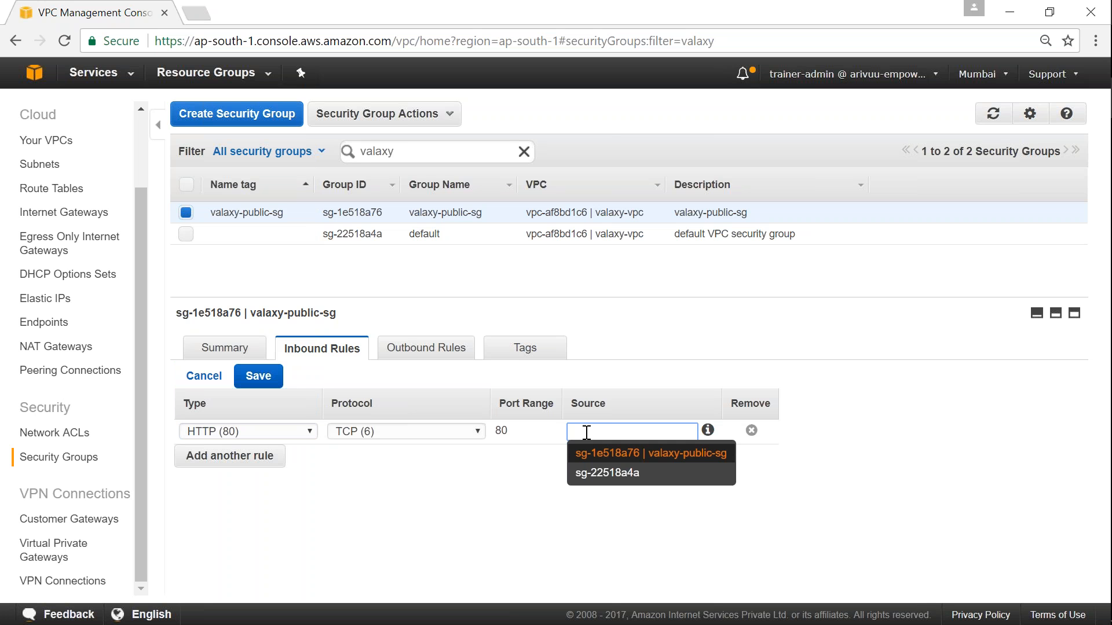
text(0.0.0.0/0)
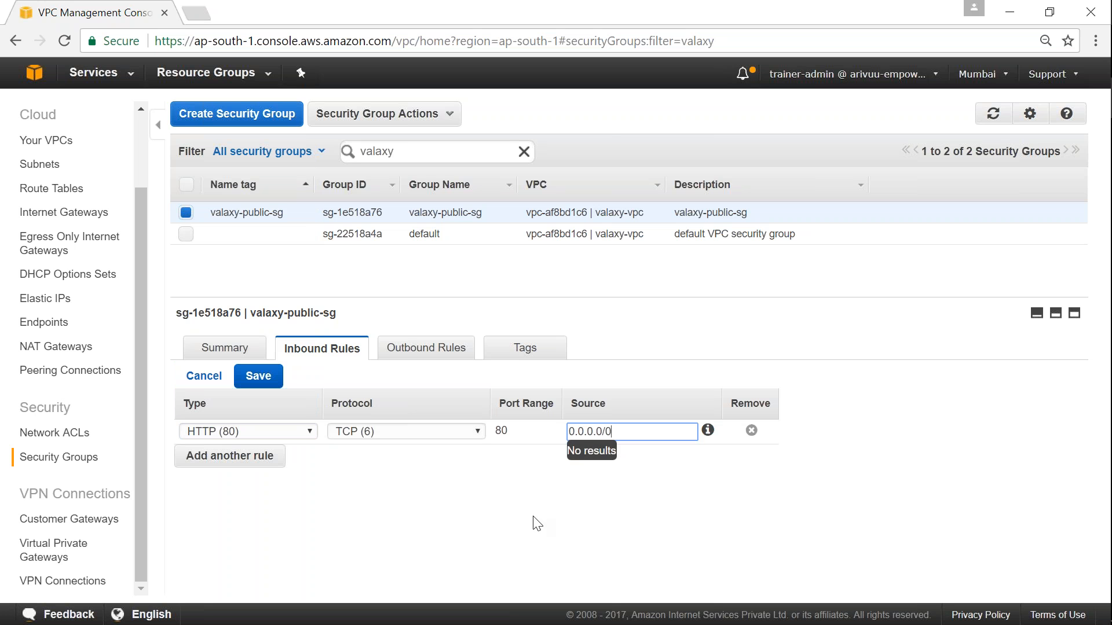
click(518, 509)
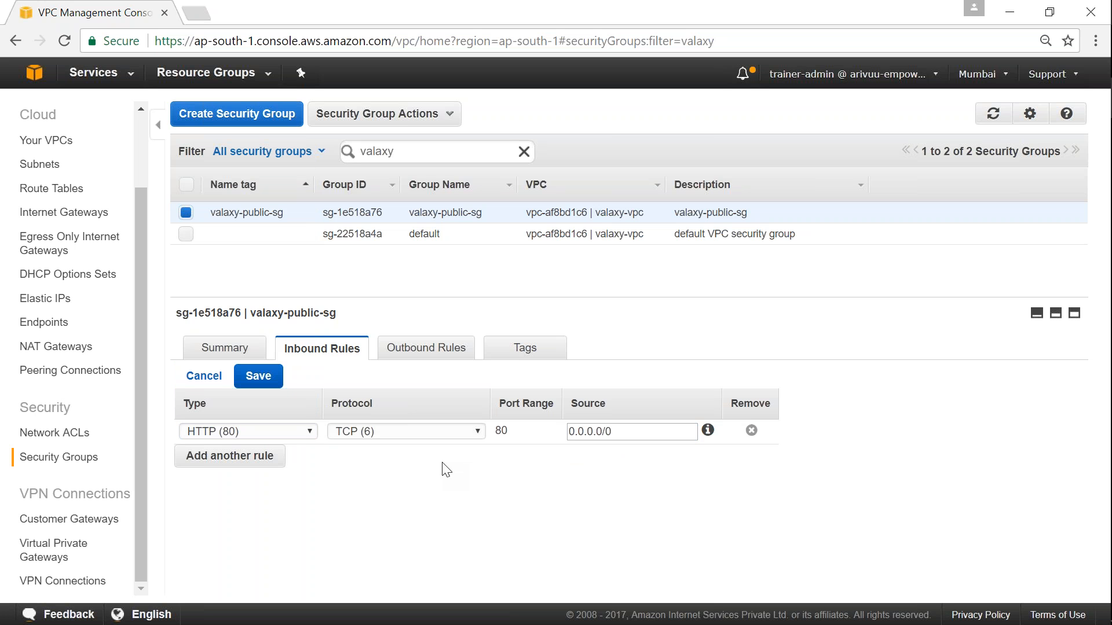
- Add a second inbound rule of type SSH (22) with source 0.0.0.0/0
click(246, 462)
click(235, 454)
click(236, 454)
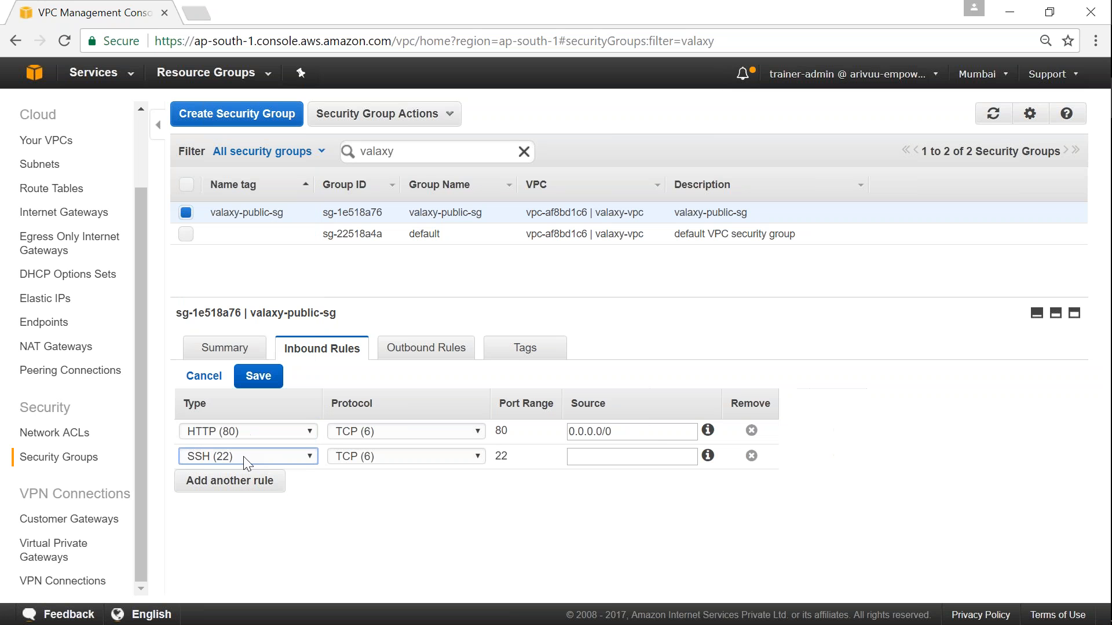
click(594, 459)
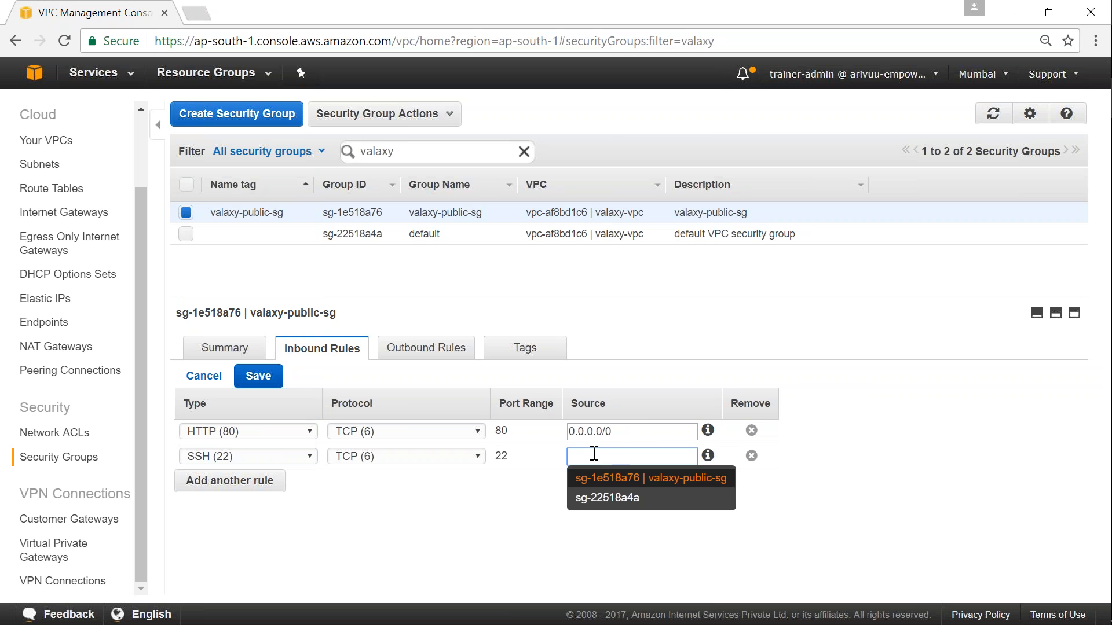
drag(623, 429, 556, 429)
key(ctrl+c)
click(579, 457)
key(ctrl+v)
- Check the source of the SSH rule and save the inbound rules of valaxy-public-sg
drag(629, 463, 546, 457)
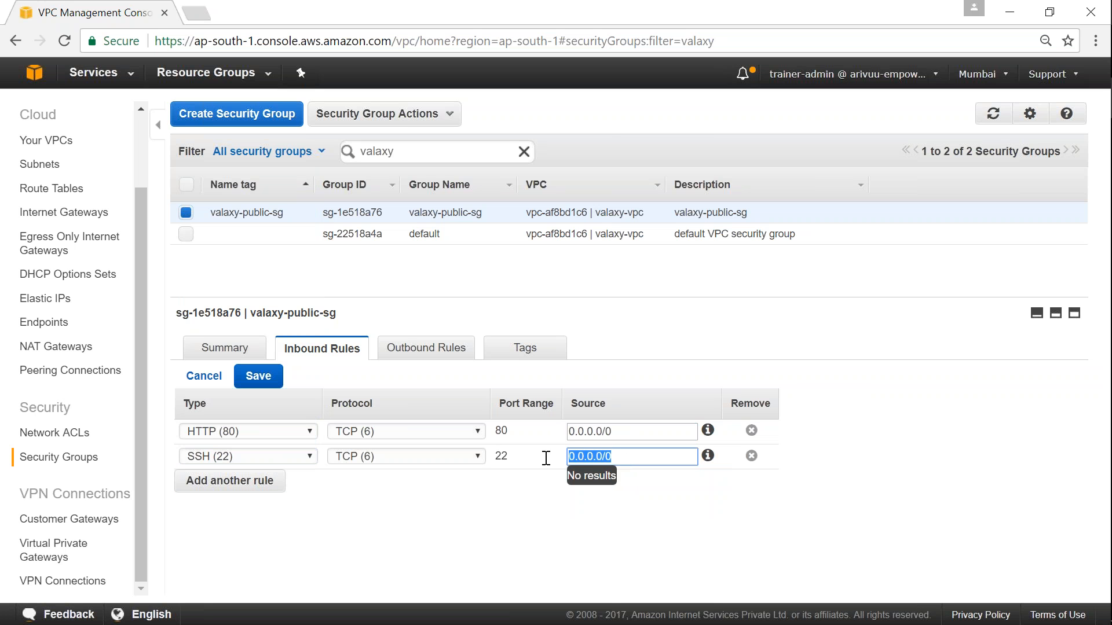
click(642, 458)
drag(659, 457, 566, 458)
click(501, 515)
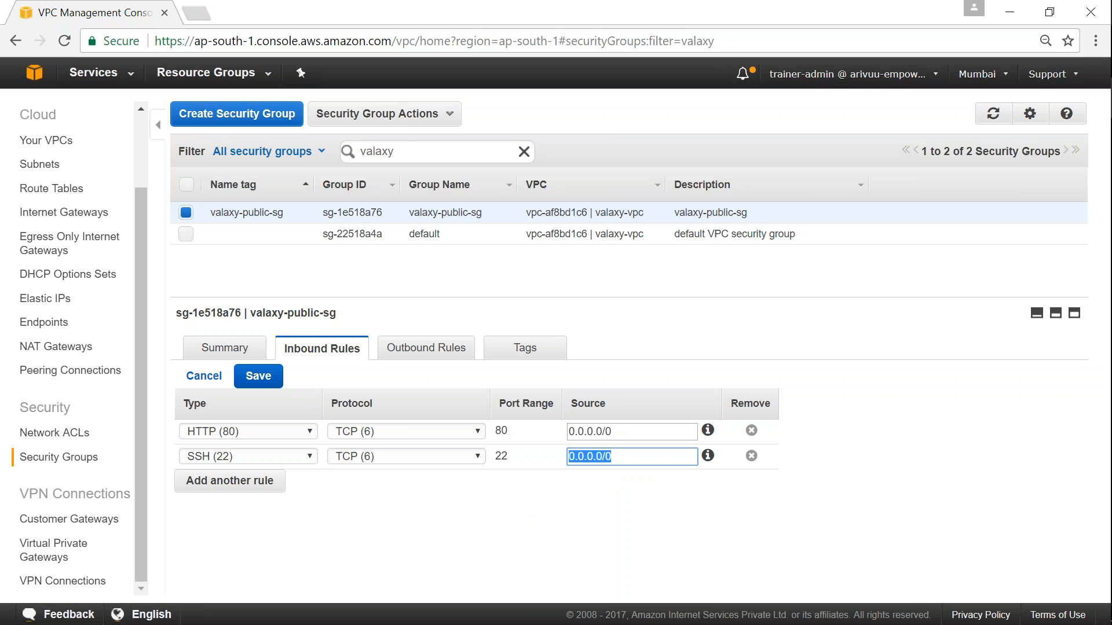
click(614, 457)
drag(636, 458, 567, 458)
click(422, 553)
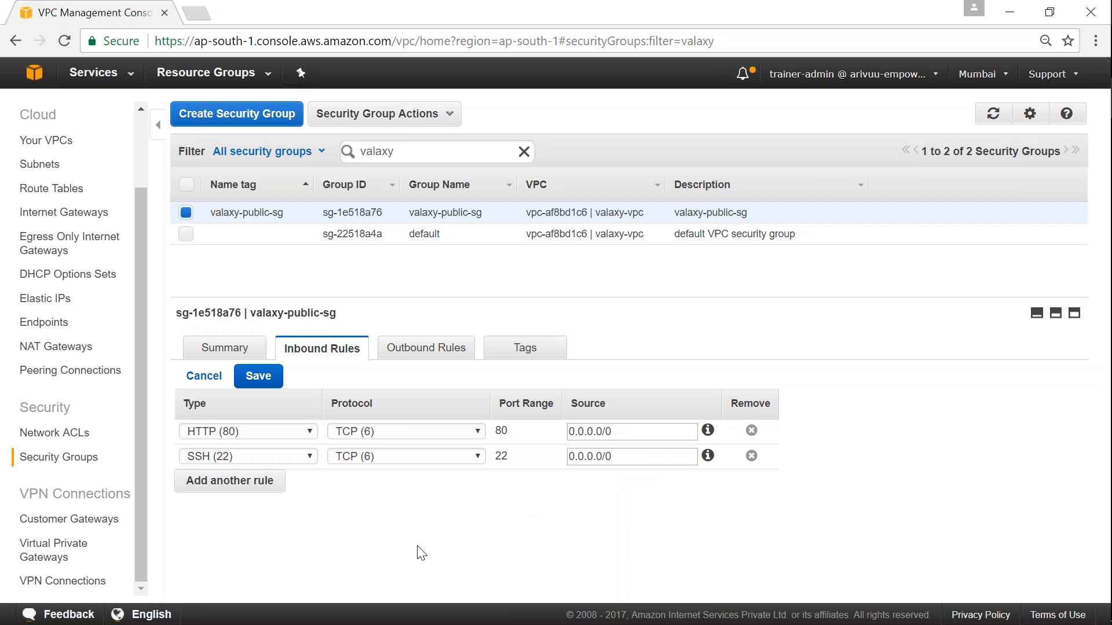
click(258, 377)
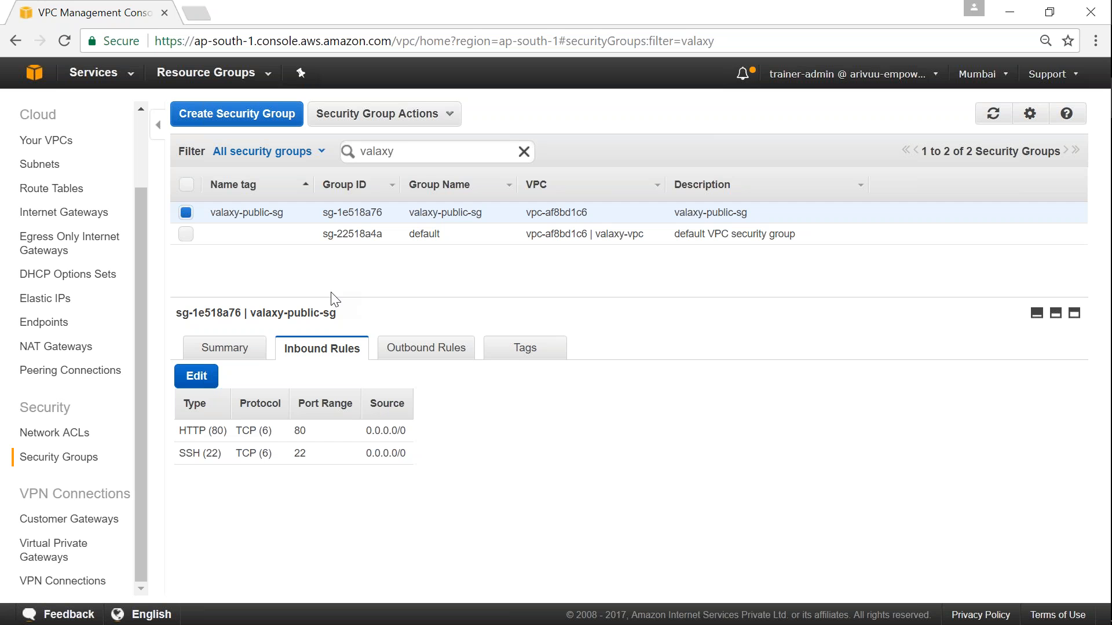
- Start another security group with valaxy-private-sg as its name tag, group name and description
click(262, 118)
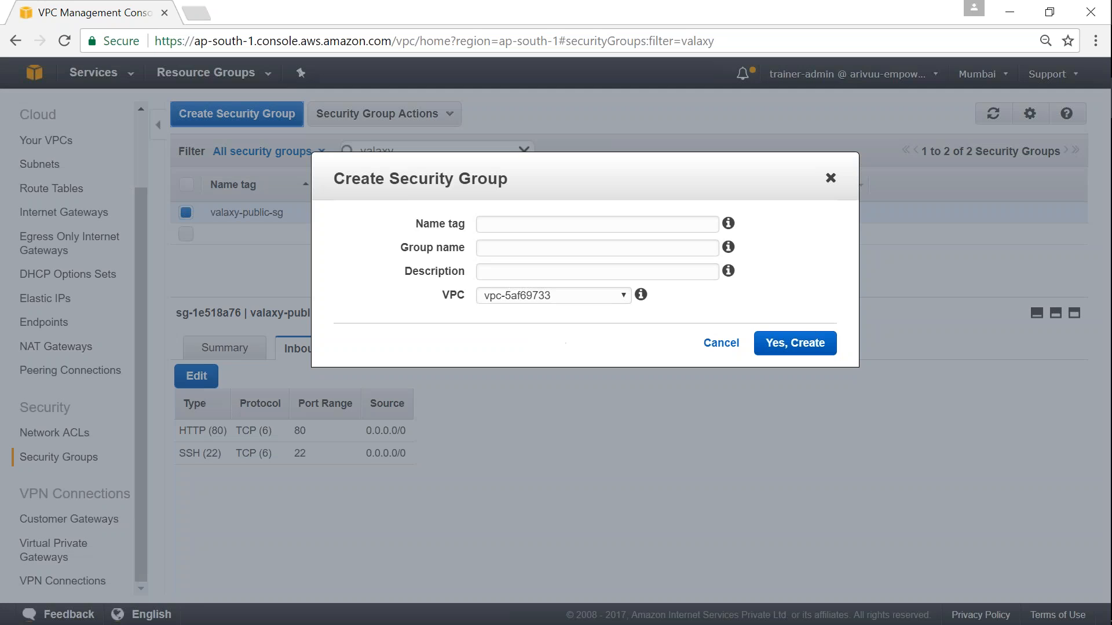
text(vala)
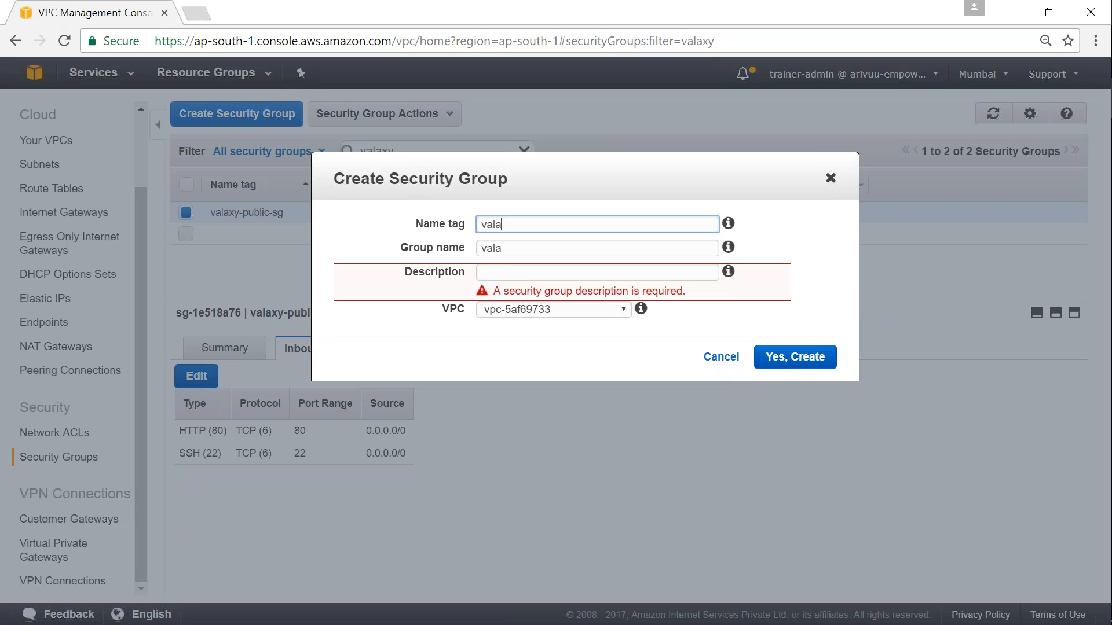
text(xy-pro)
text(vate-sg)
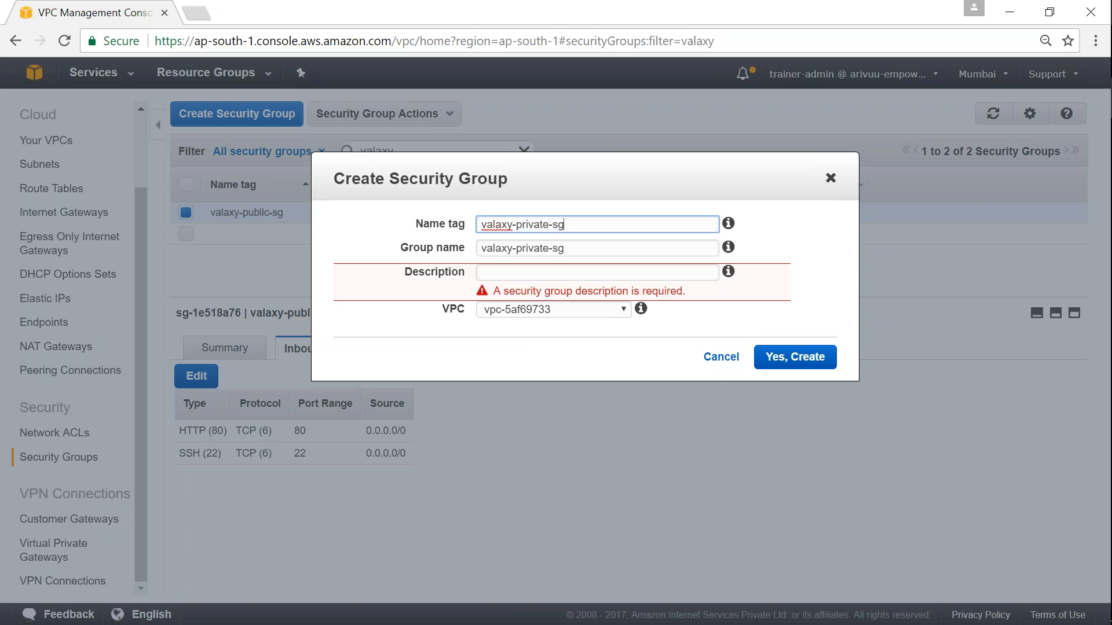
key(ctrl+a)
key(ctrl+c)
click(597, 272)
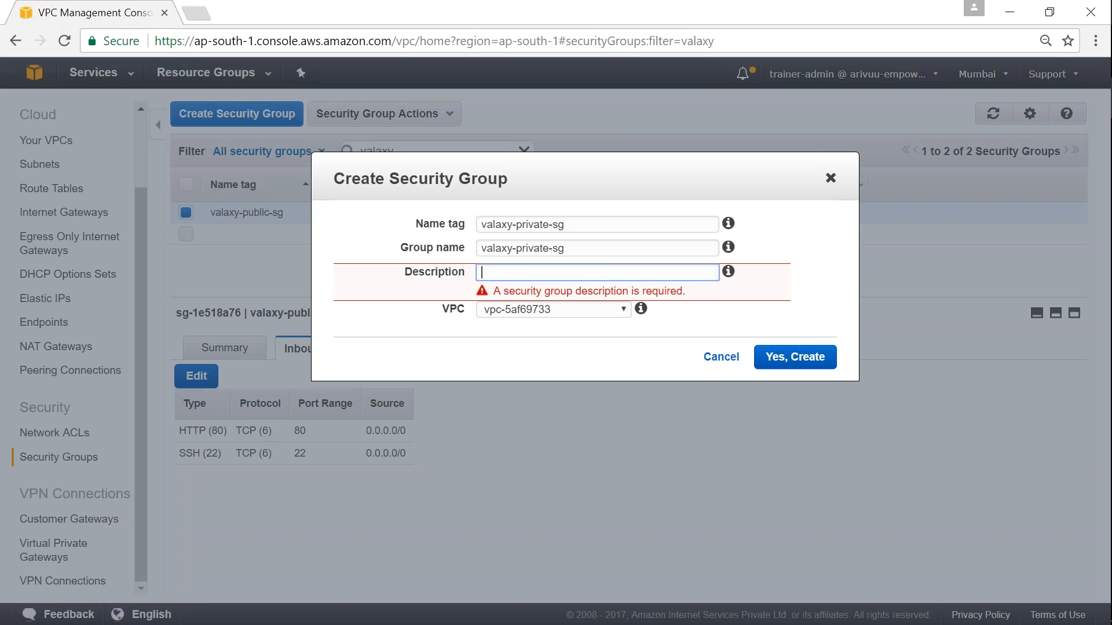
key(ctrl+v)
- Assign the private security group to valaxy-vpc and create it
click(600, 313)
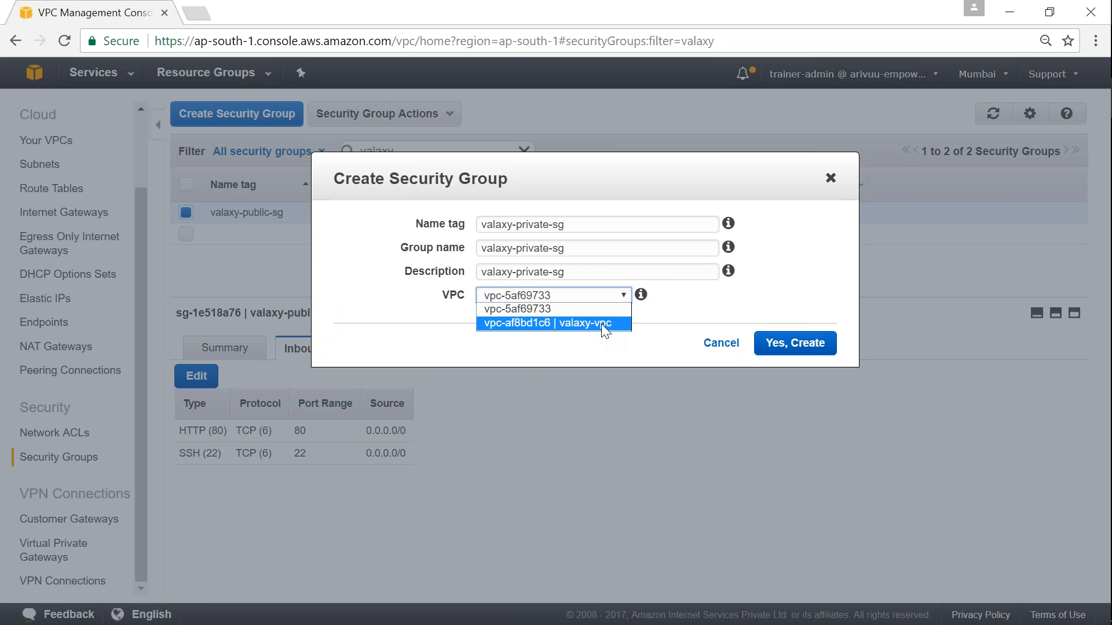
click(601, 325)
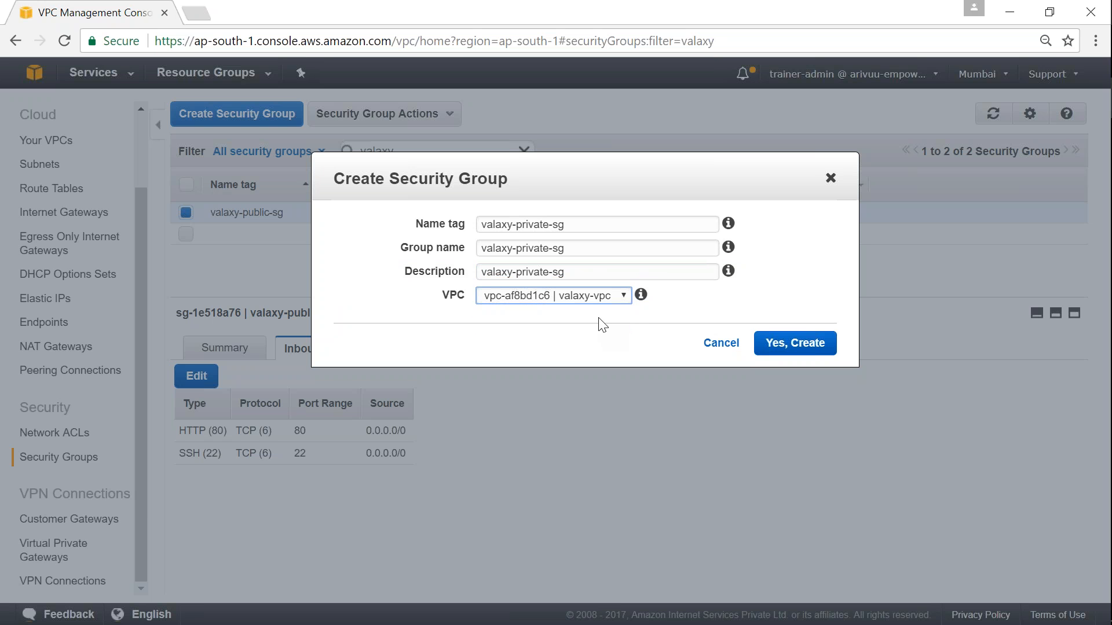
click(788, 346)
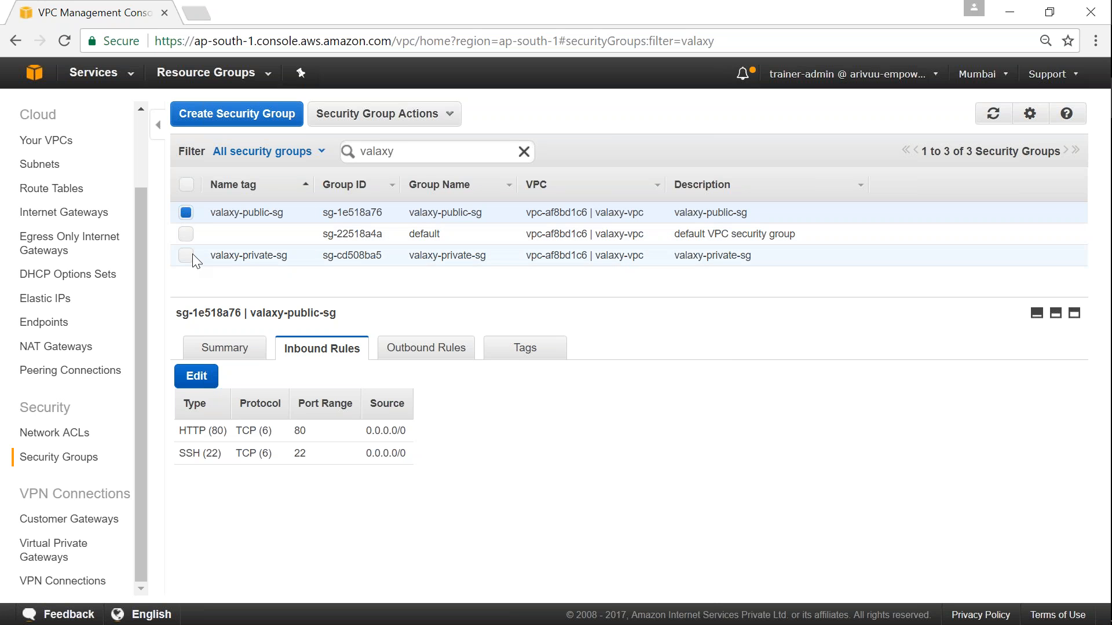
- Select only valaxy-private-sg and define an inbound SSH (22) rule with the valaxy-public-sg security group as its source
click(186, 212)
click(186, 255)
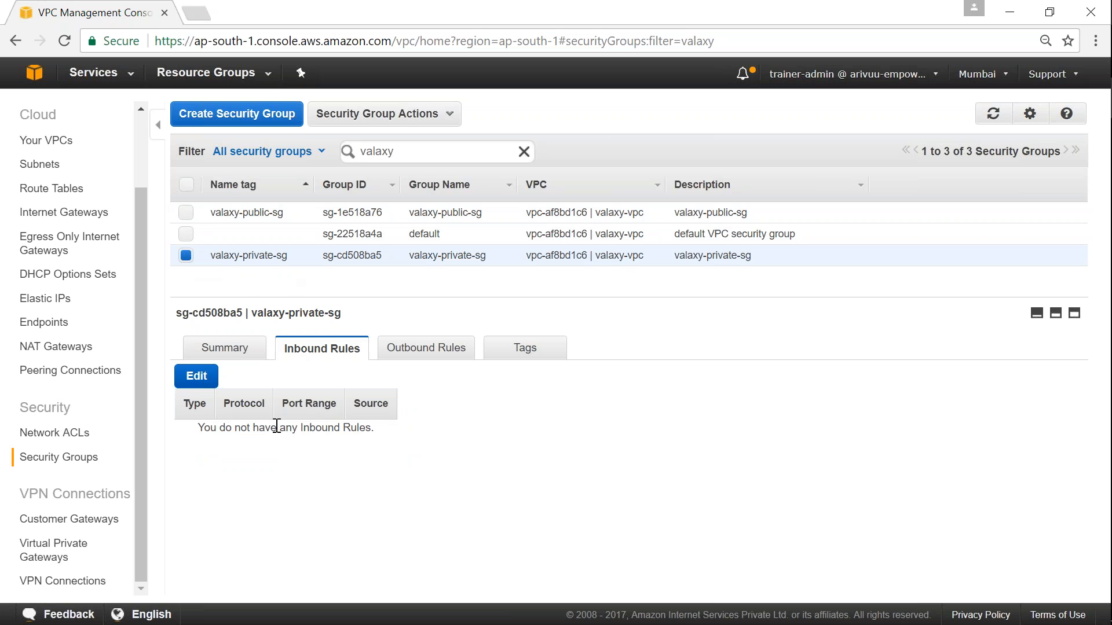
click(196, 377)
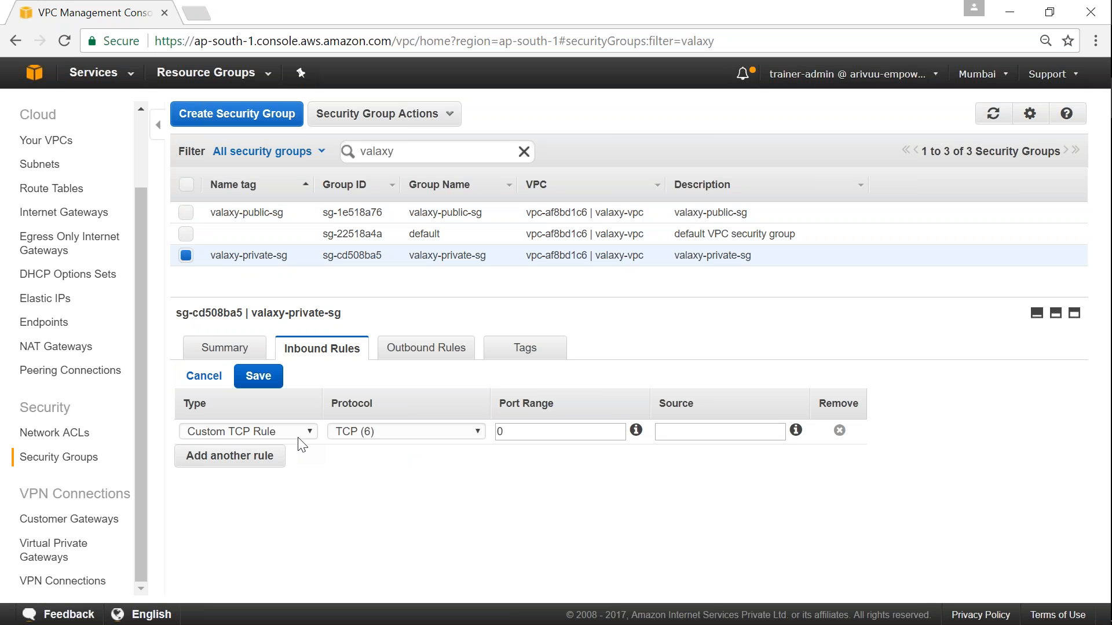
click(308, 431)
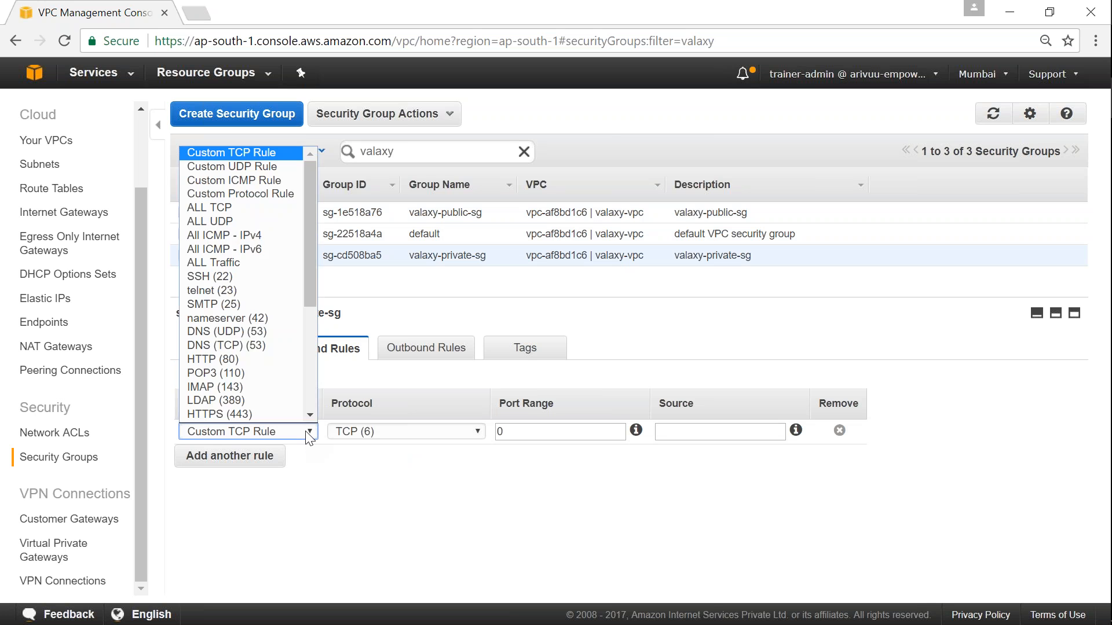
key(s)
key(Return)
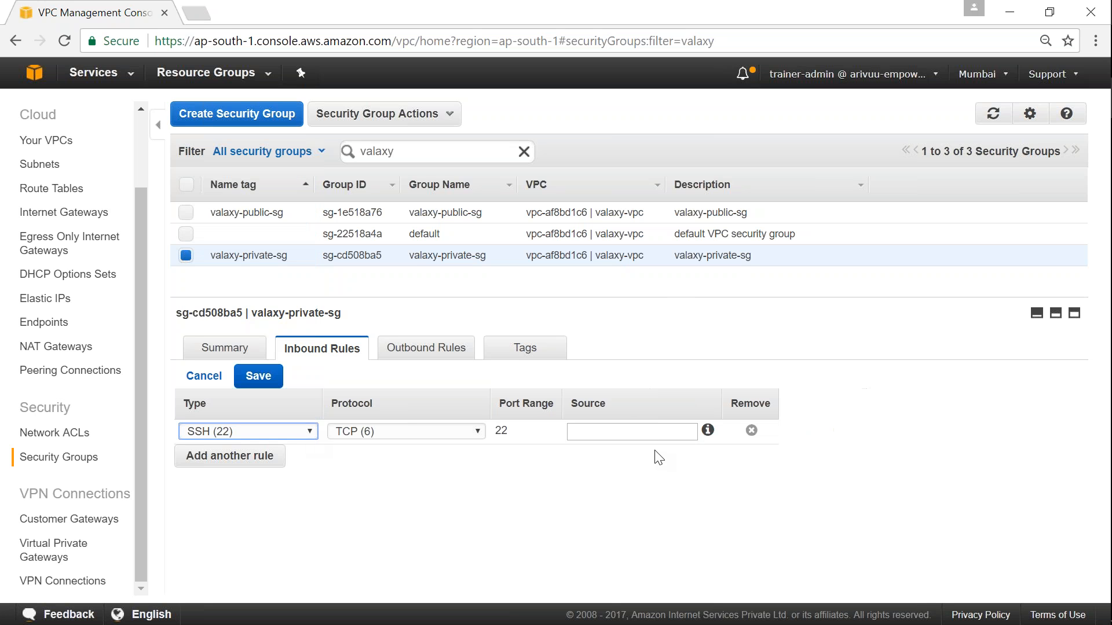
click(642, 432)
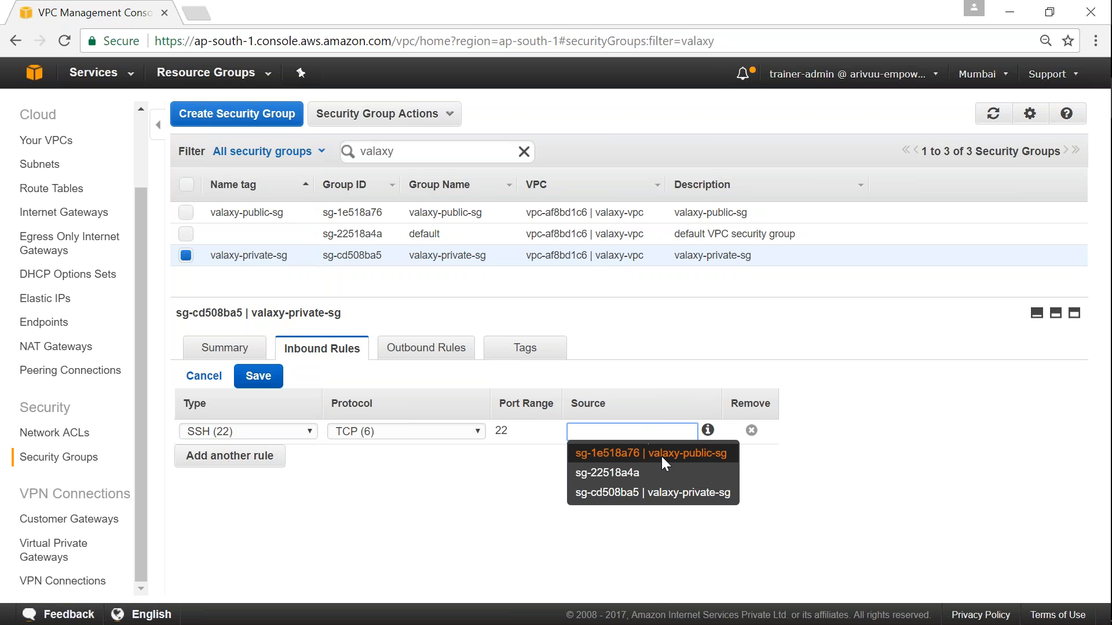
click(676, 457)
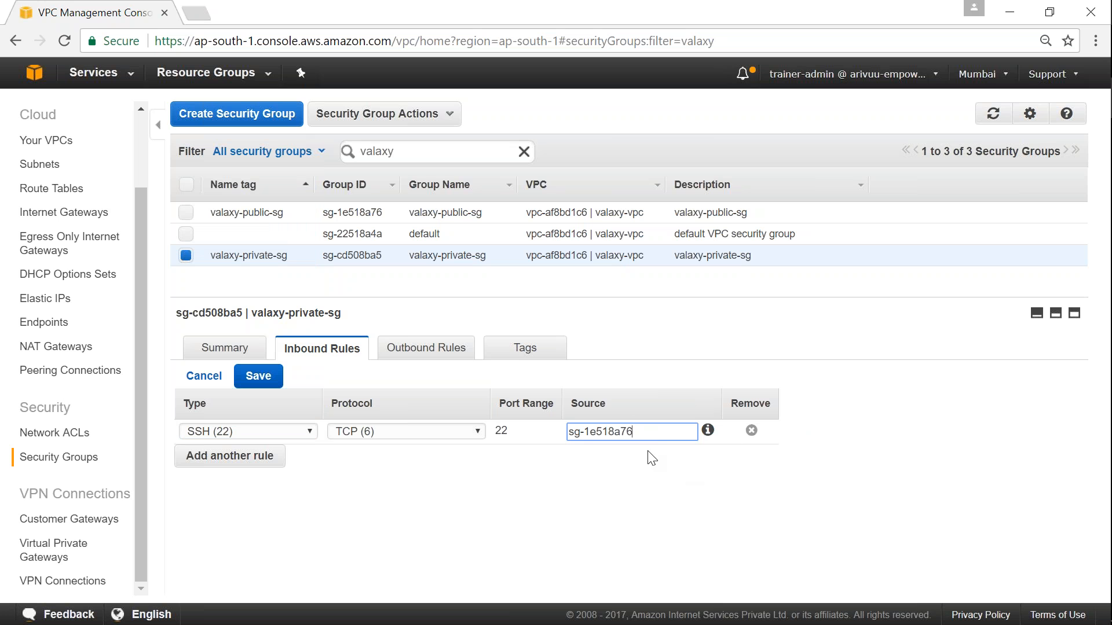
drag(654, 434, 571, 435)
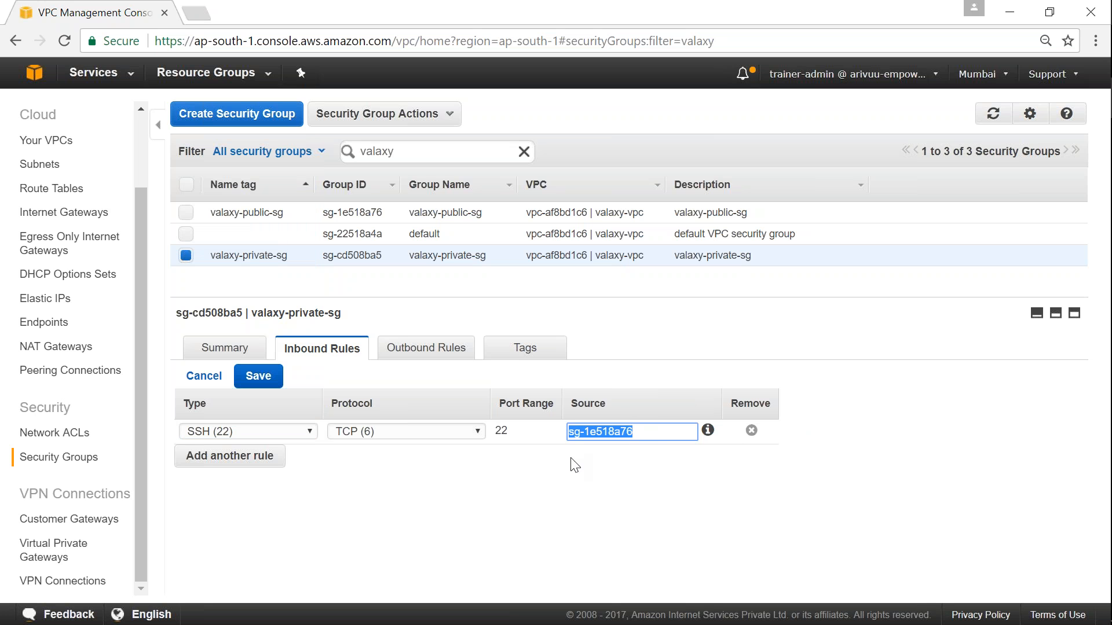
click(577, 462)
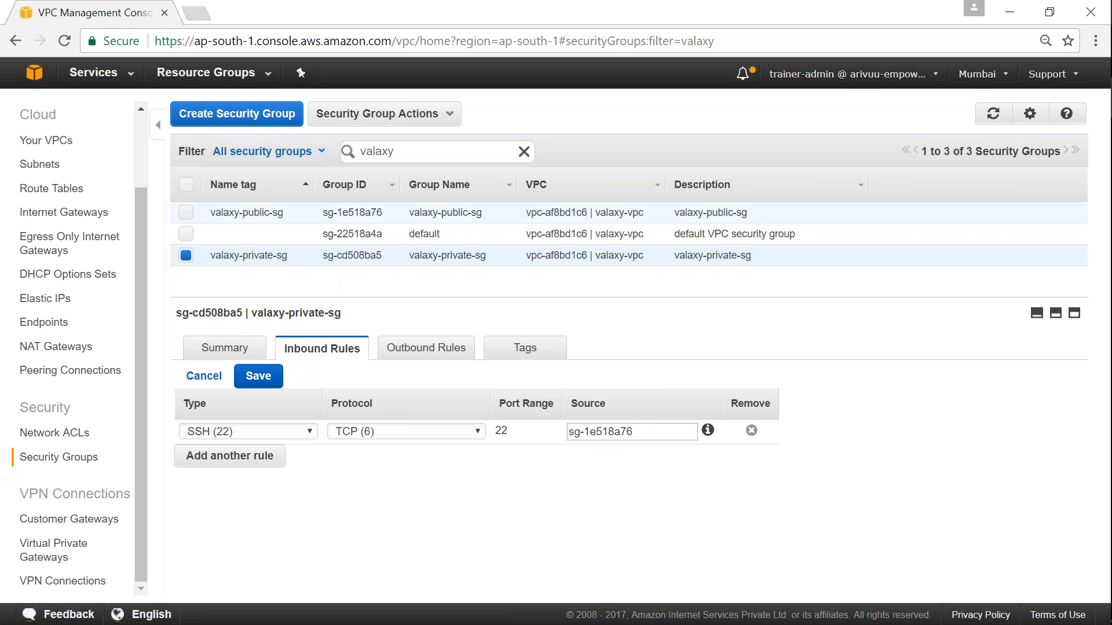
- Define the inbound SSH (22) rule of valaxy-private-sg again with the valaxy-public-sg group ID sg-1e518a76 as source, and save it
drag(326, 214, 384, 214)
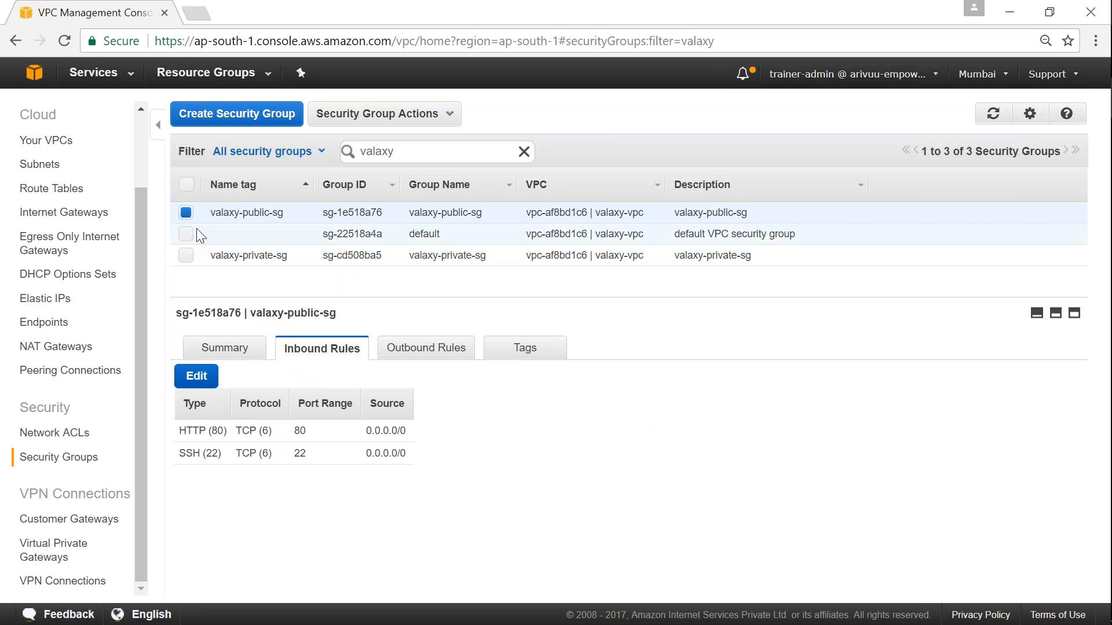
click(186, 256)
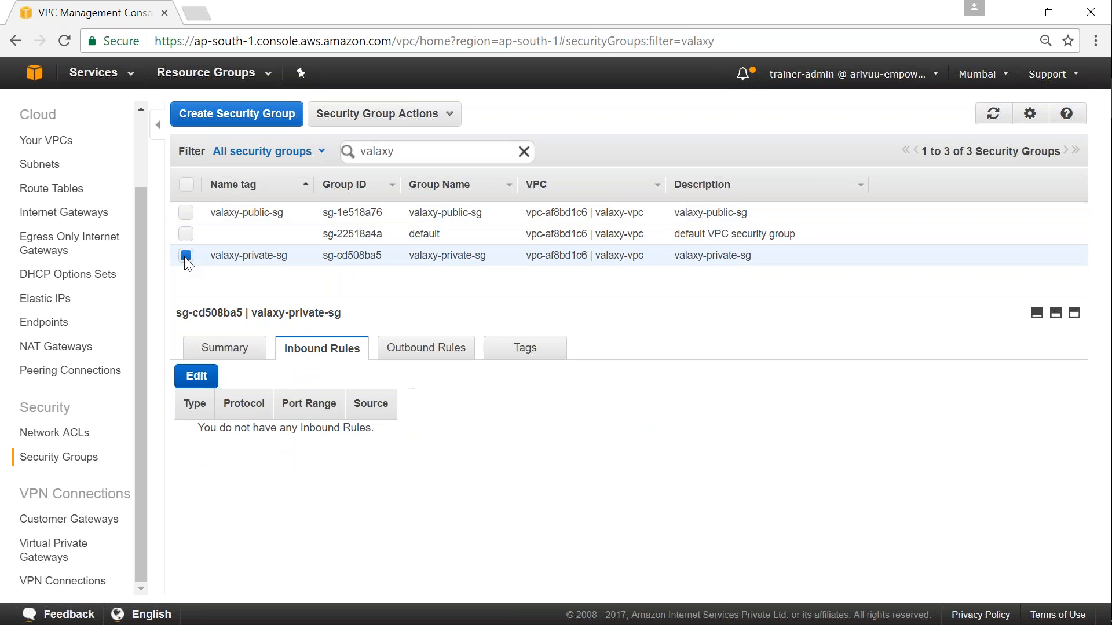
click(194, 381)
click(279, 436)
key(s)
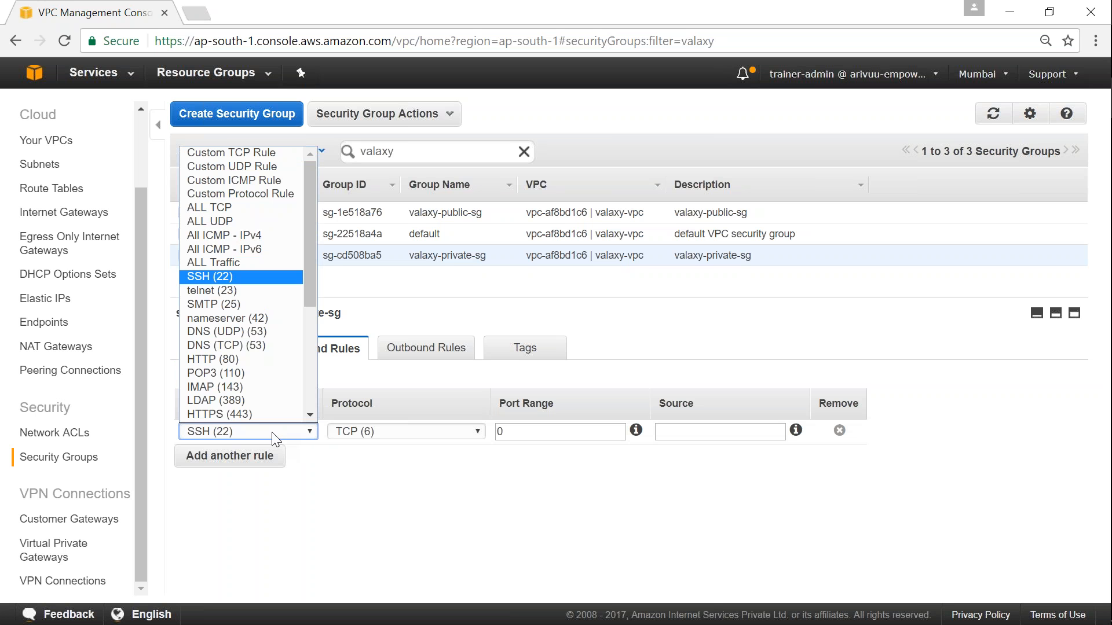
key(Return)
key(Tab)
click(625, 455)
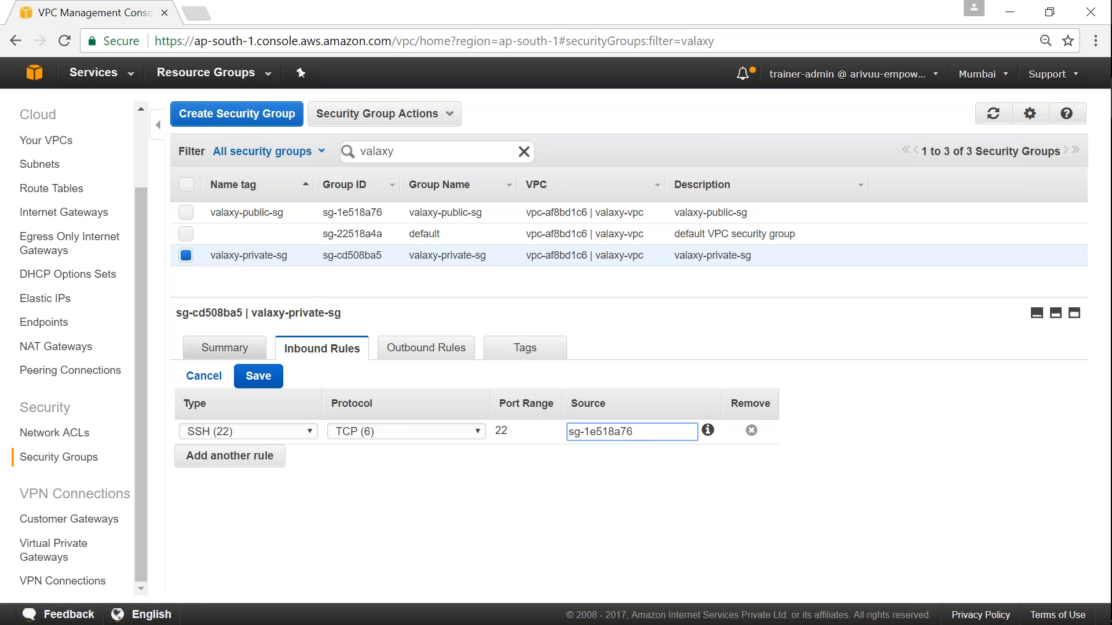
click(267, 378)
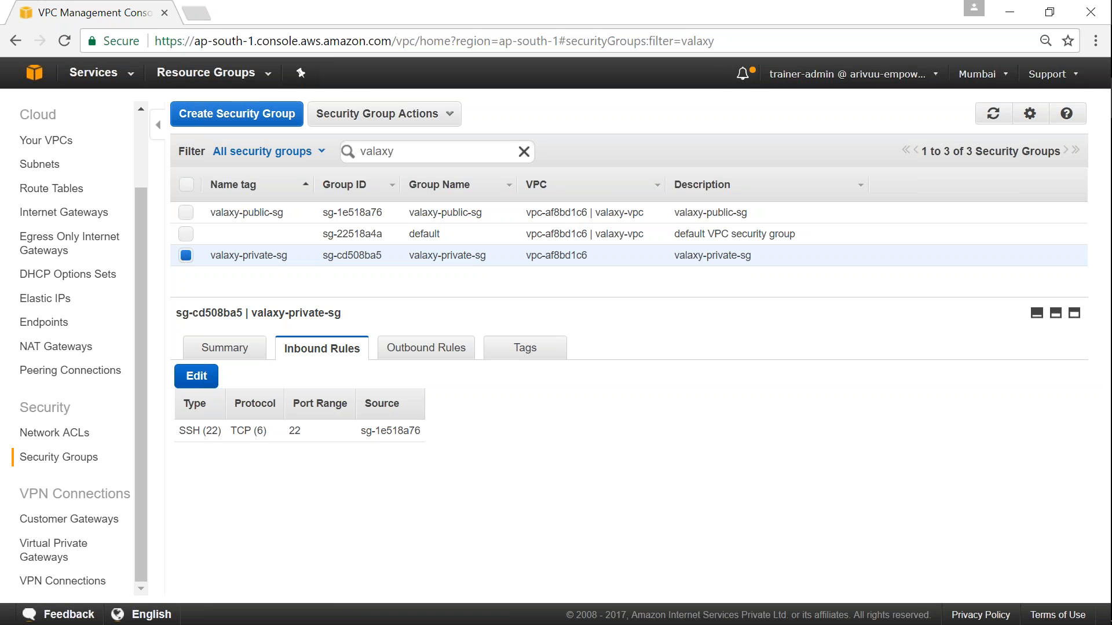
- Duplicate the VPC console in a second browser tab and open the EC2 dashboard there
right_click(145, 16)
click(191, 81)
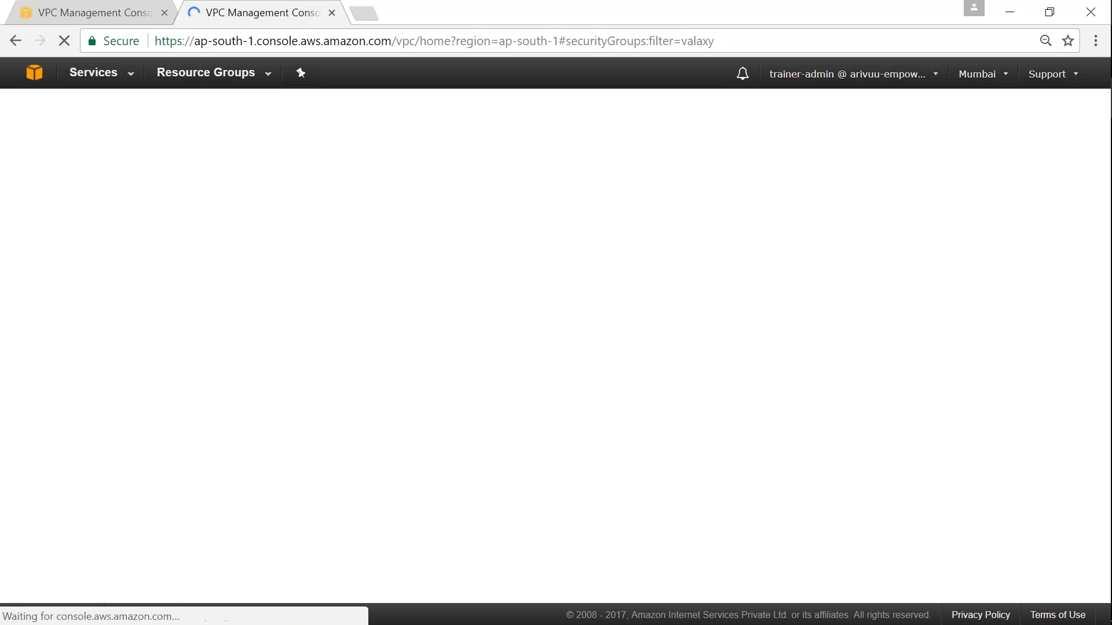
click(90, 73)
click(50, 177)
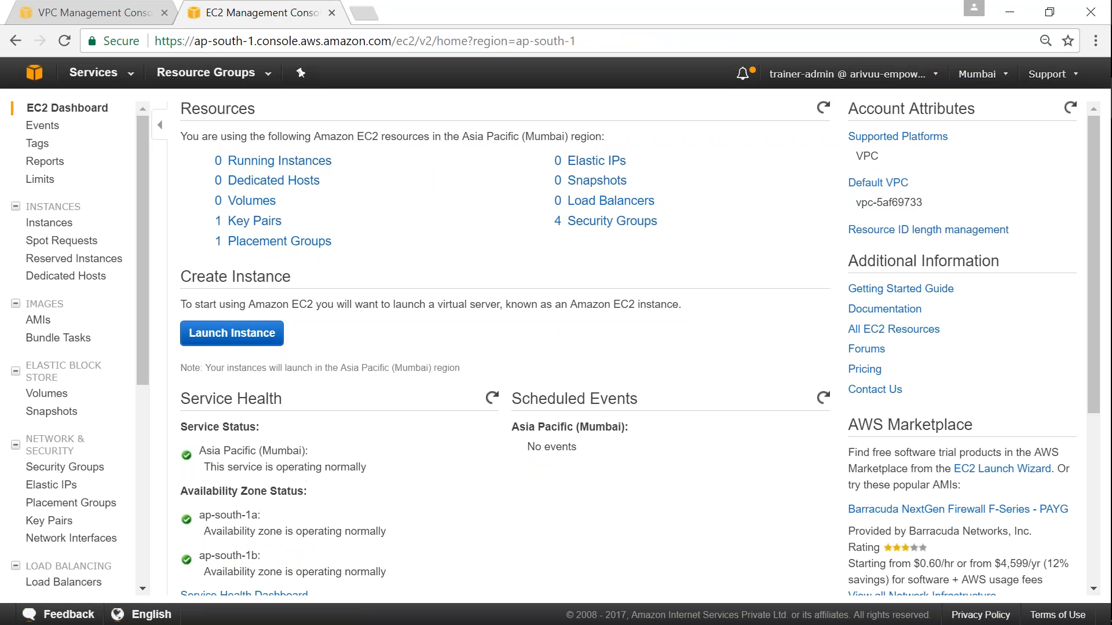
- Start launching an EC2 instance from a free-tier-eligible Linux AMI with the t2.micro instance type and continue to the instance details
click(234, 337)
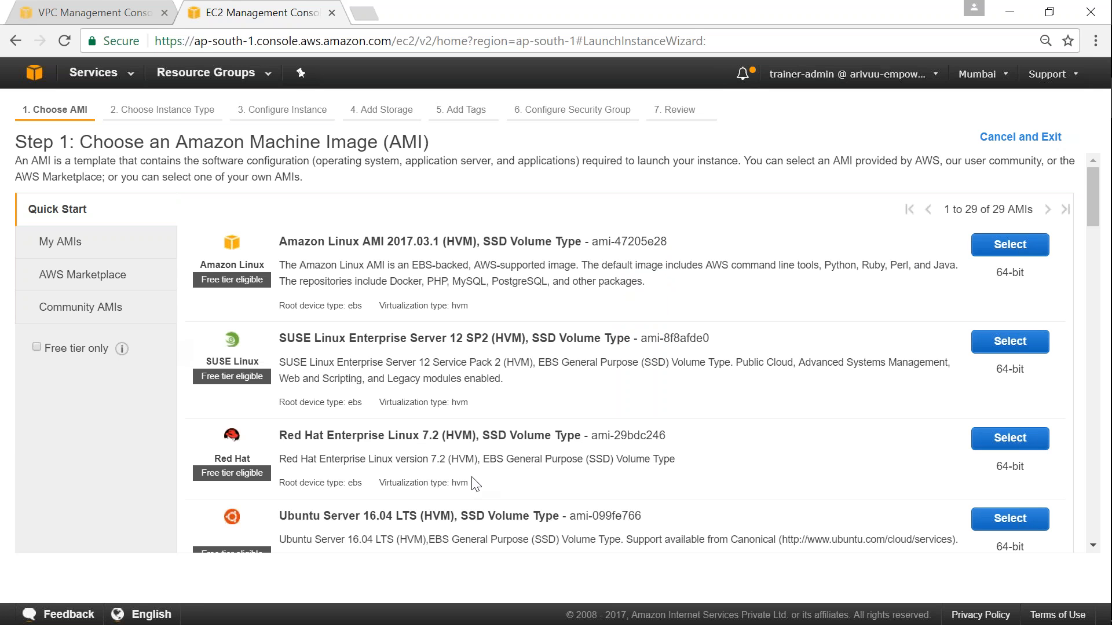
click(1017, 446)
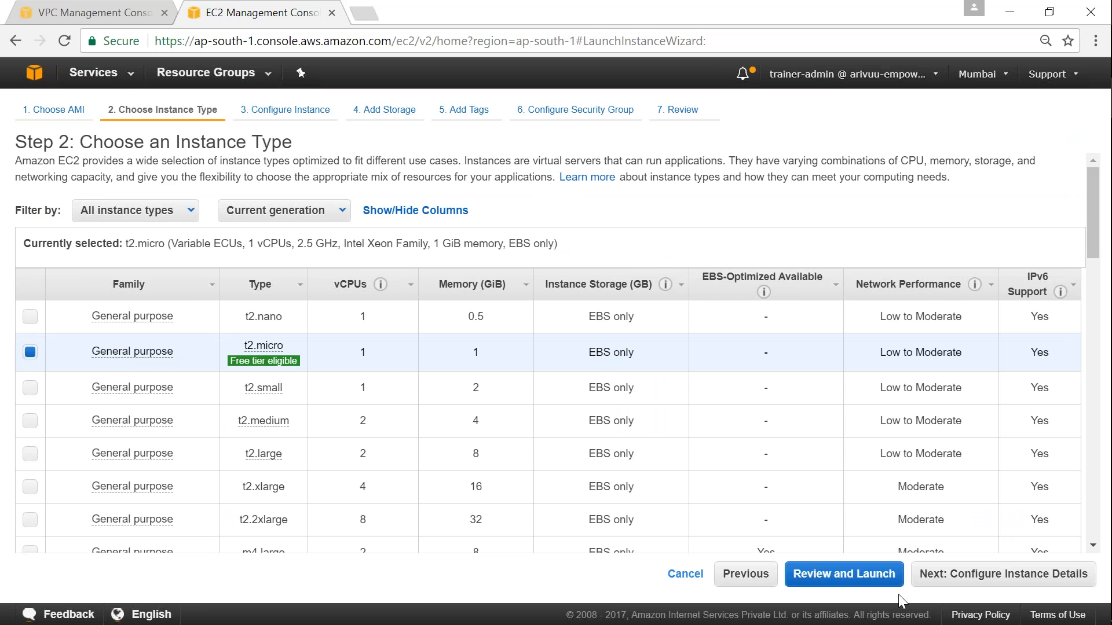
click(973, 575)
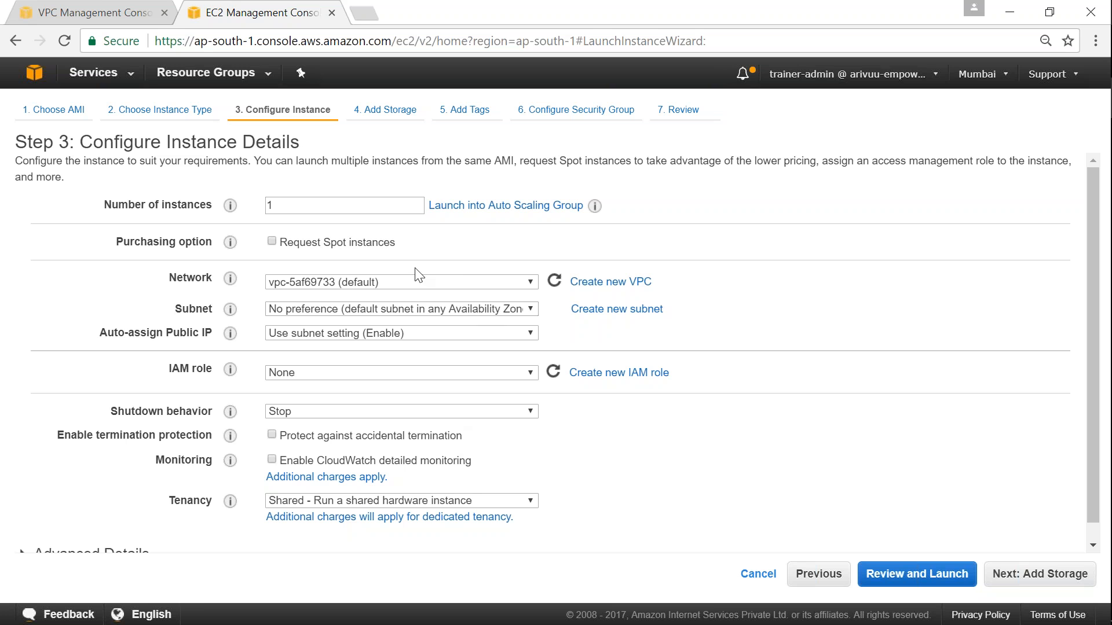
- Place the instance in the valaxy-vpc network on the valaxy-subnet-1a-Public subnet
mouse_move(230, 279)
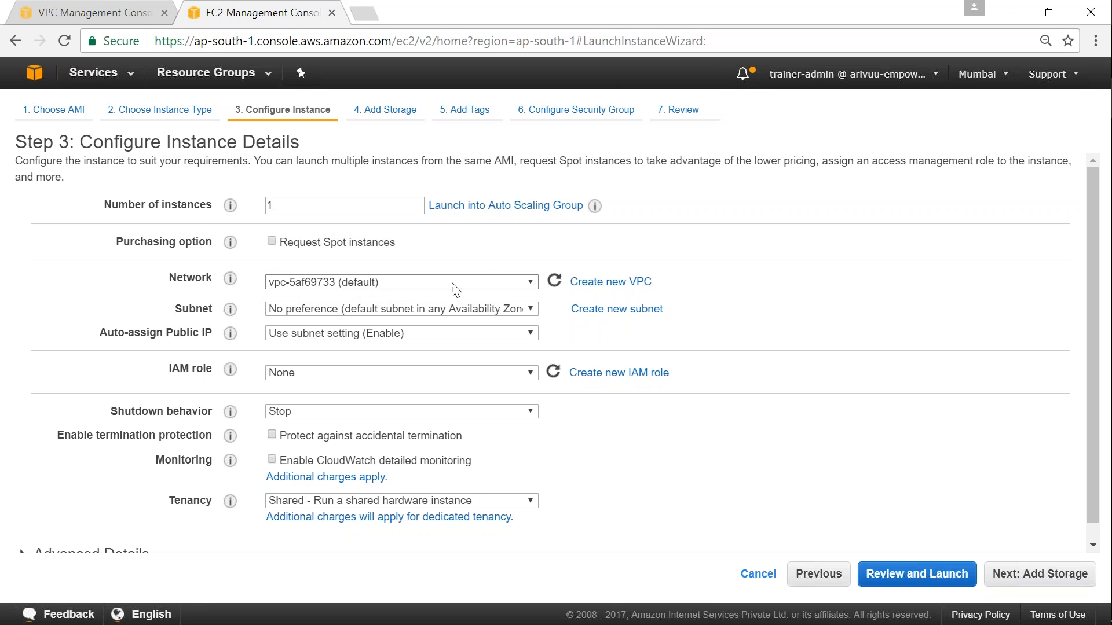
click(532, 283)
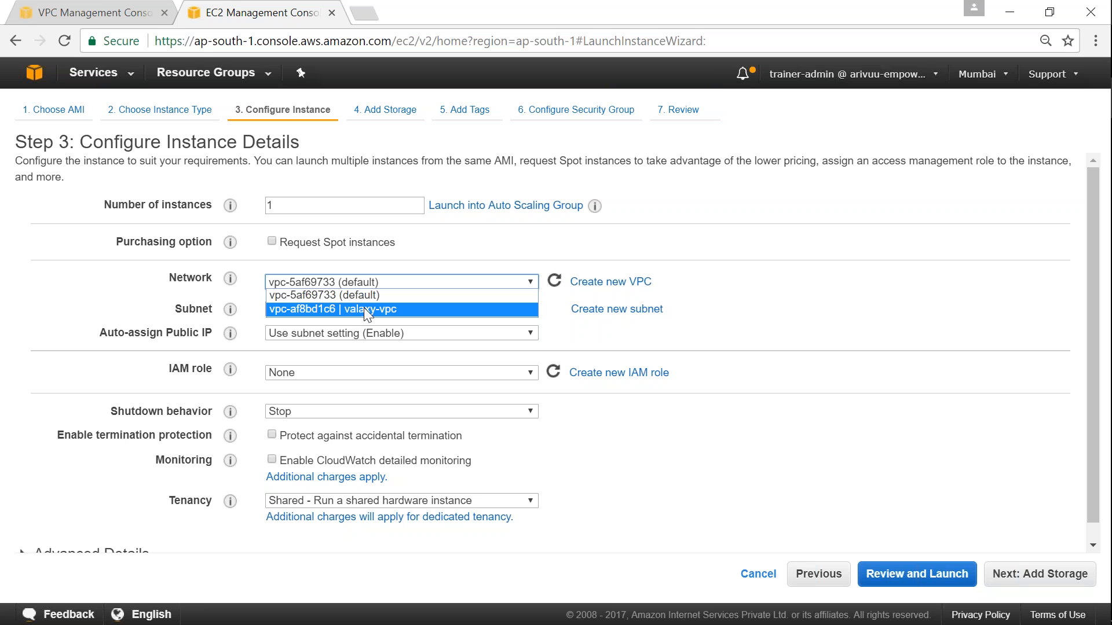
click(381, 309)
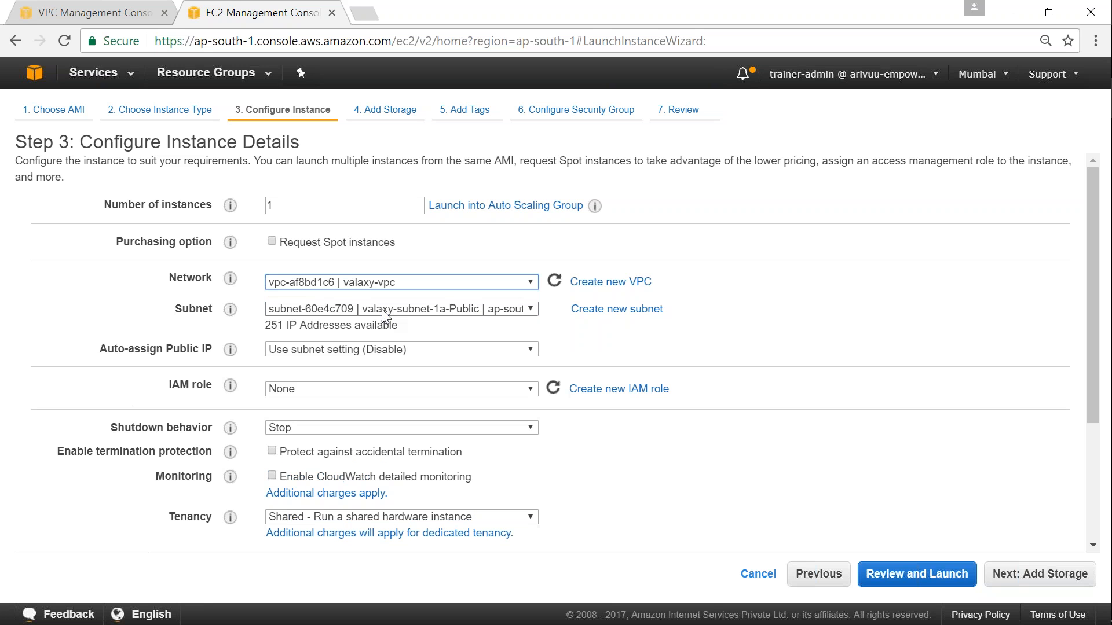
click(475, 311)
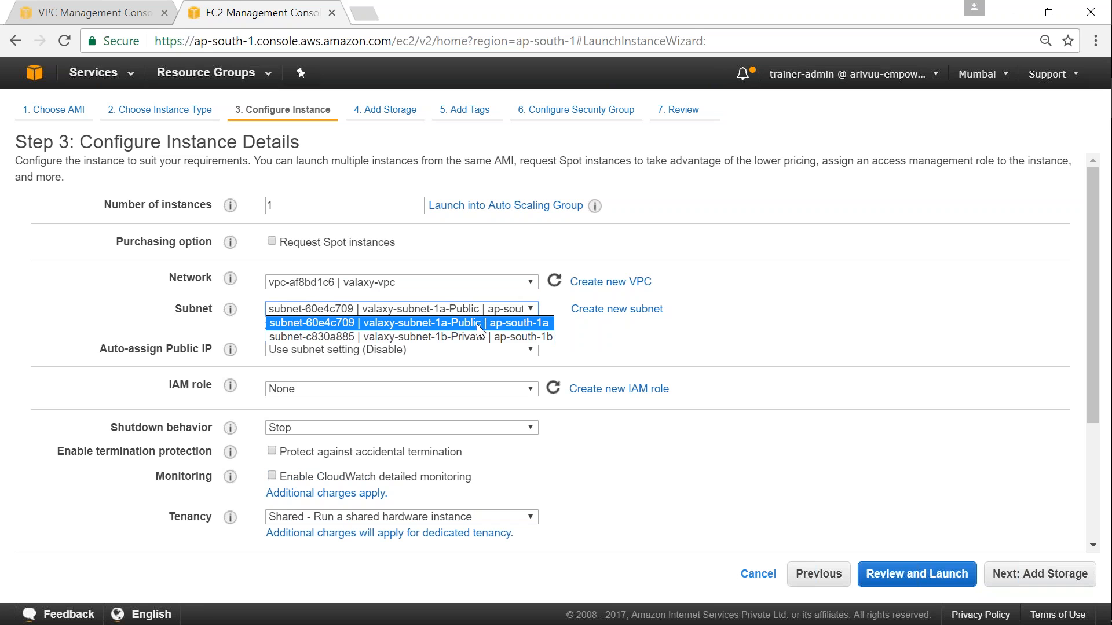
click(547, 325)
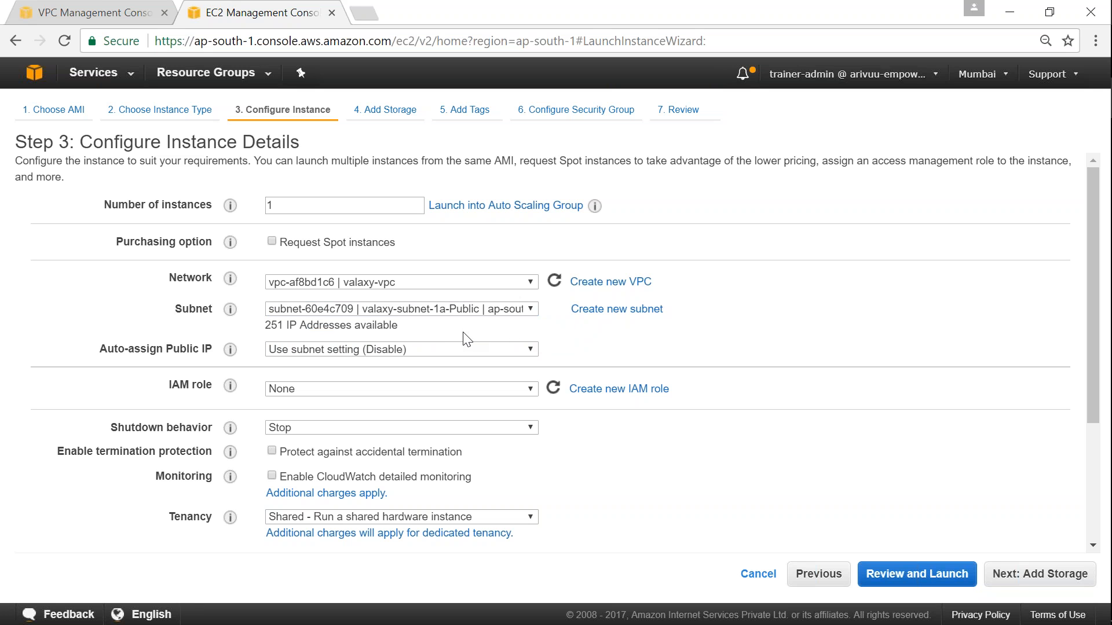
- Enable public IP auto-assignment and give the instance the IAM role ec2-full-access-s3-for-valaxy-ec2-demo
click(364, 349)
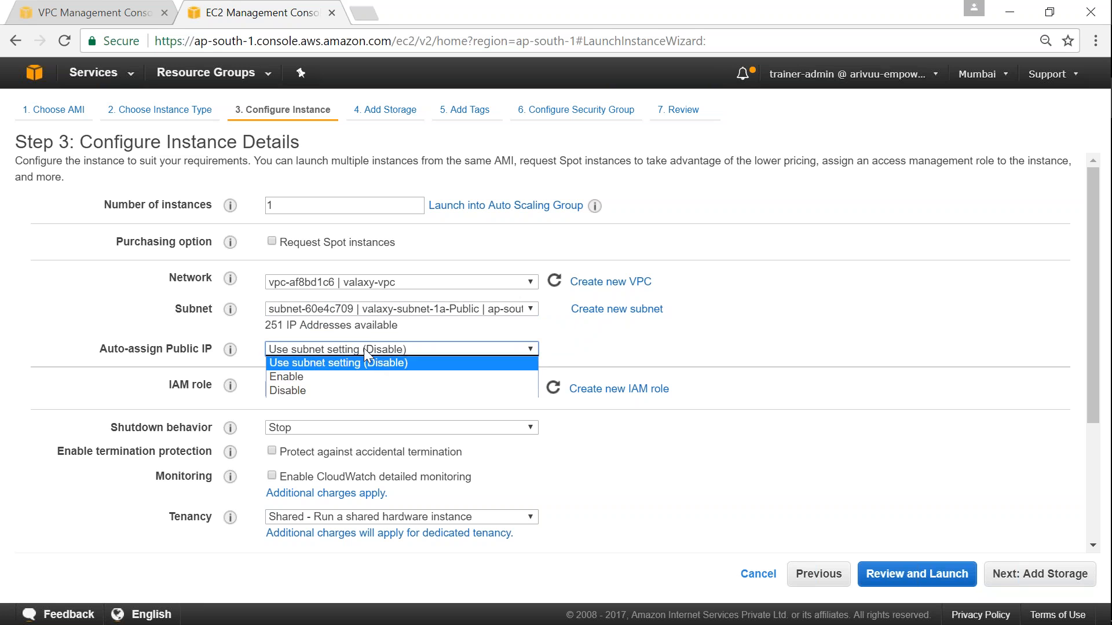
click(291, 377)
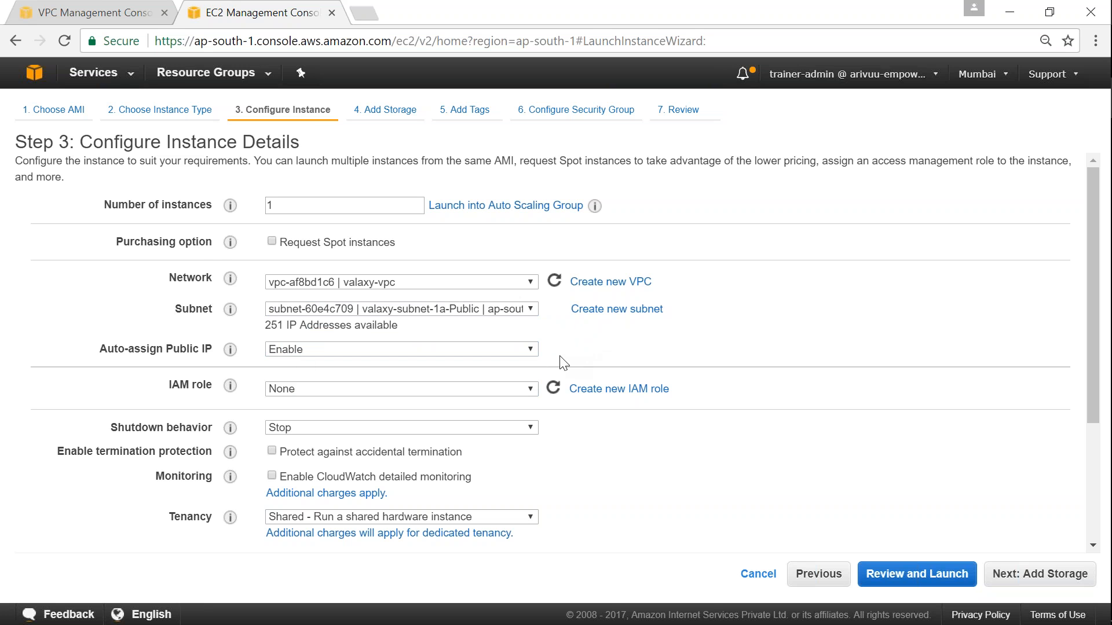
scroll(563, 362, down, 1)
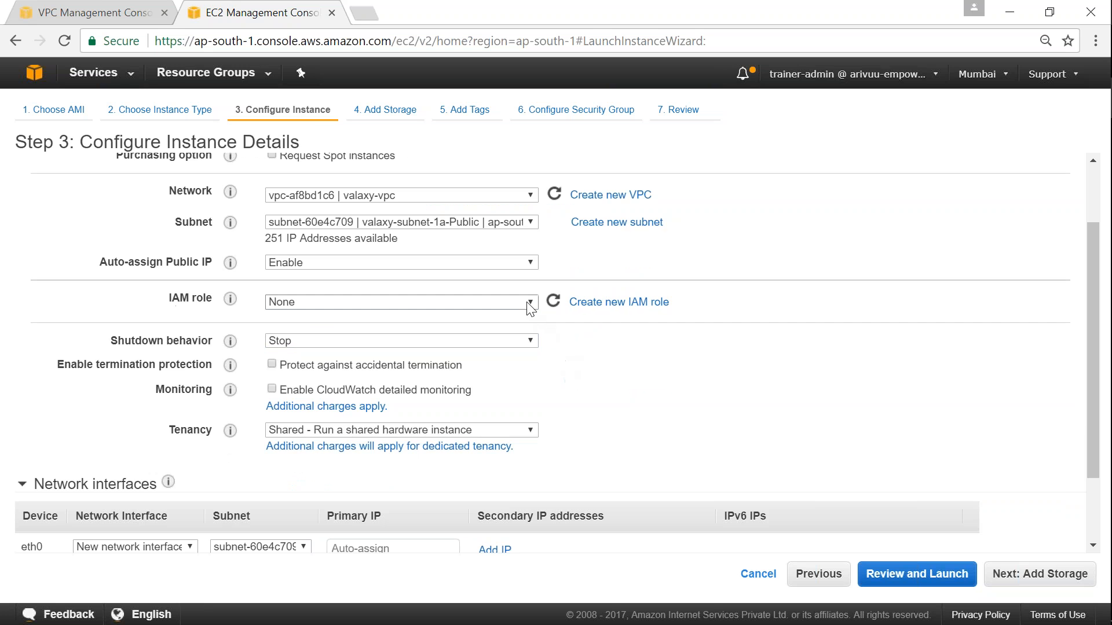
click(530, 302)
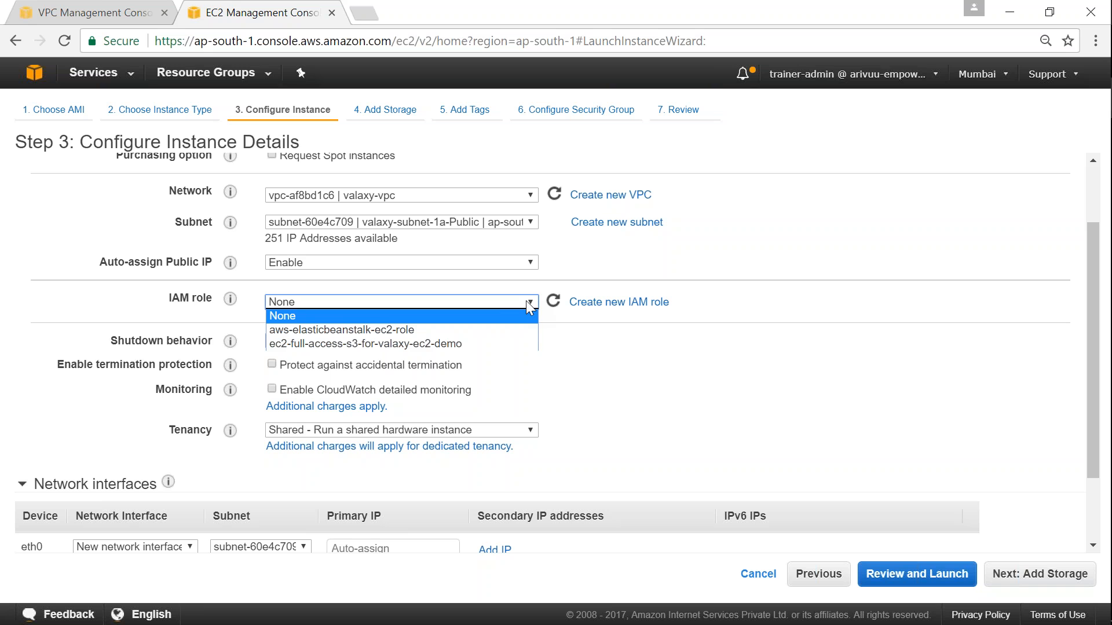
click(355, 343)
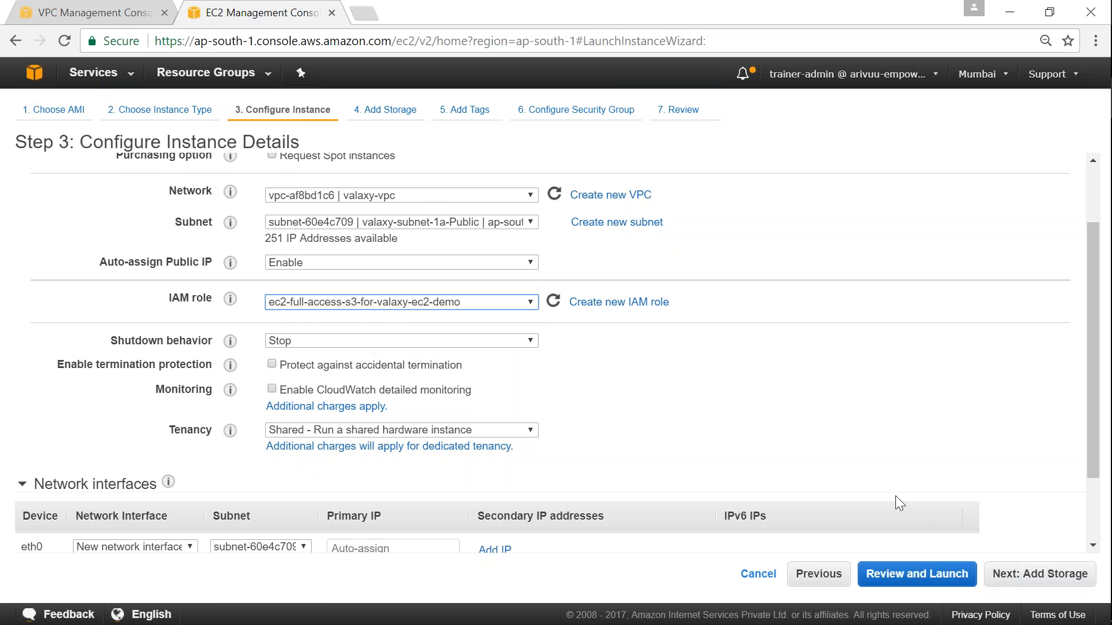
- Enter a bash user data script that installs, starts and enables httpd and syncs s3://valaxy-static-website-demo/ to /var/www/html/ with region ap-south-1
scroll(888, 492, down, 2)
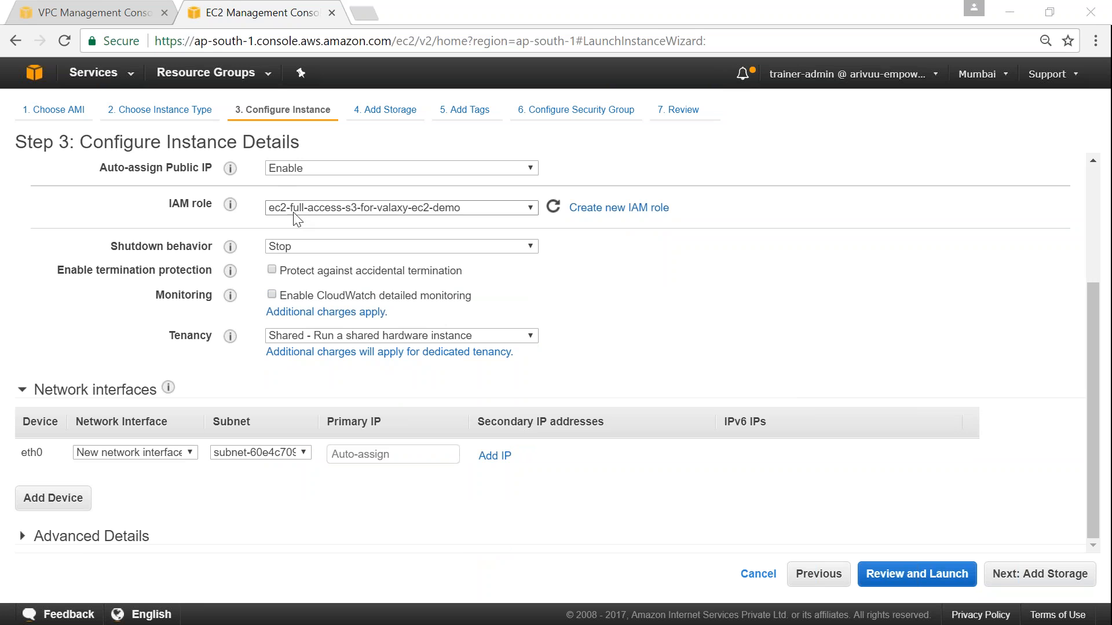
click(125, 544)
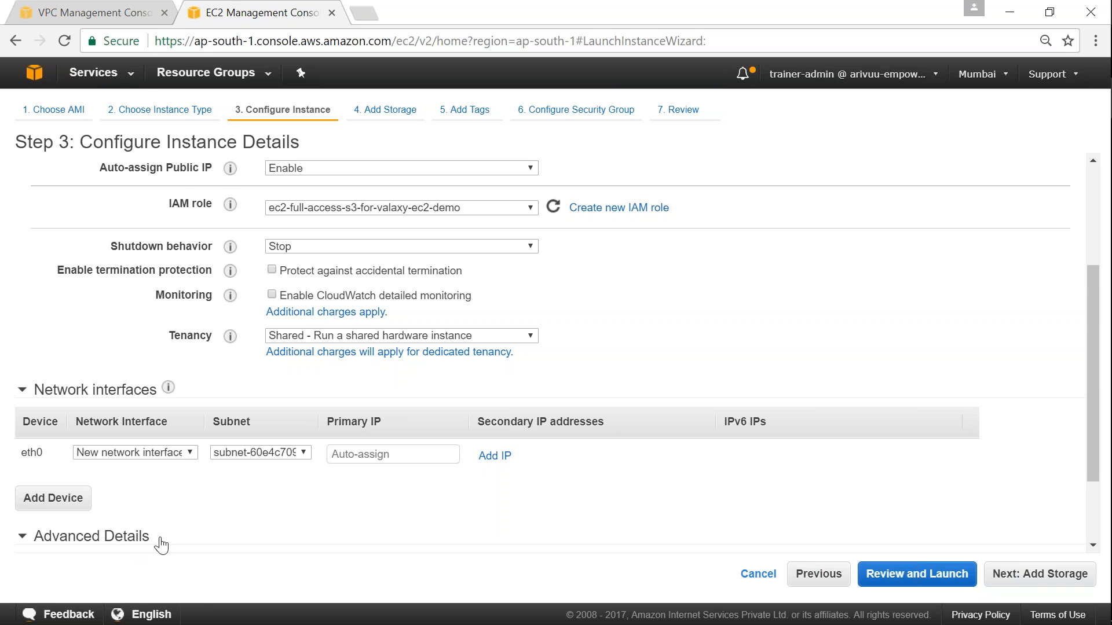
click(336, 497)
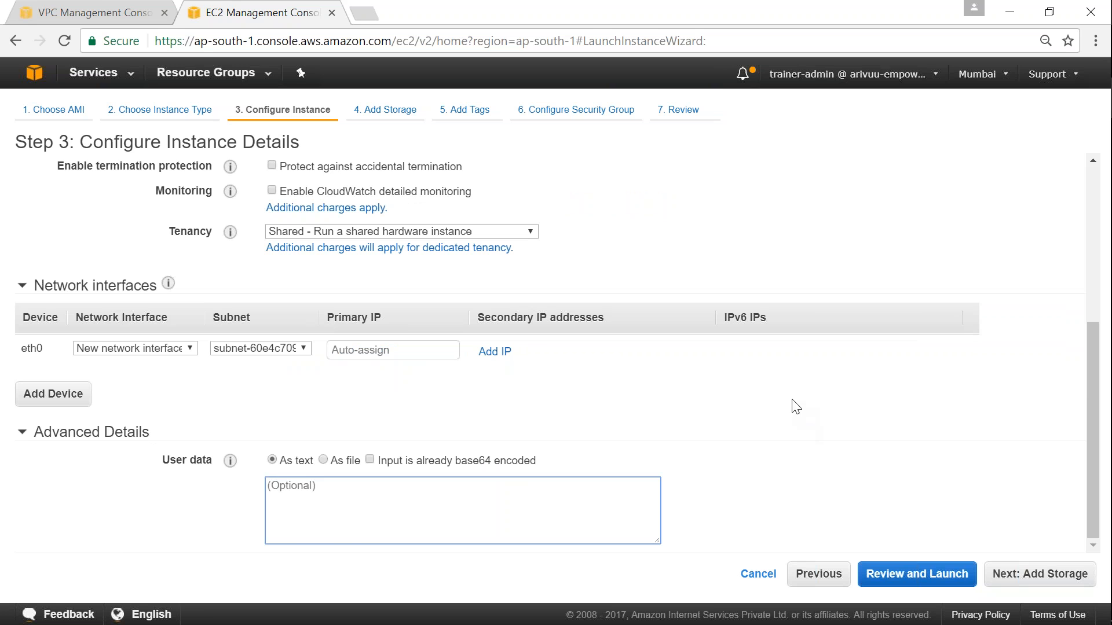
text(#!/bin/bash yum -y install httpd service httpd start chkconfig httpd on aws s3 sync s3://valaxy-static-website-demo/ /var/www/html/ --region ap-south-1)
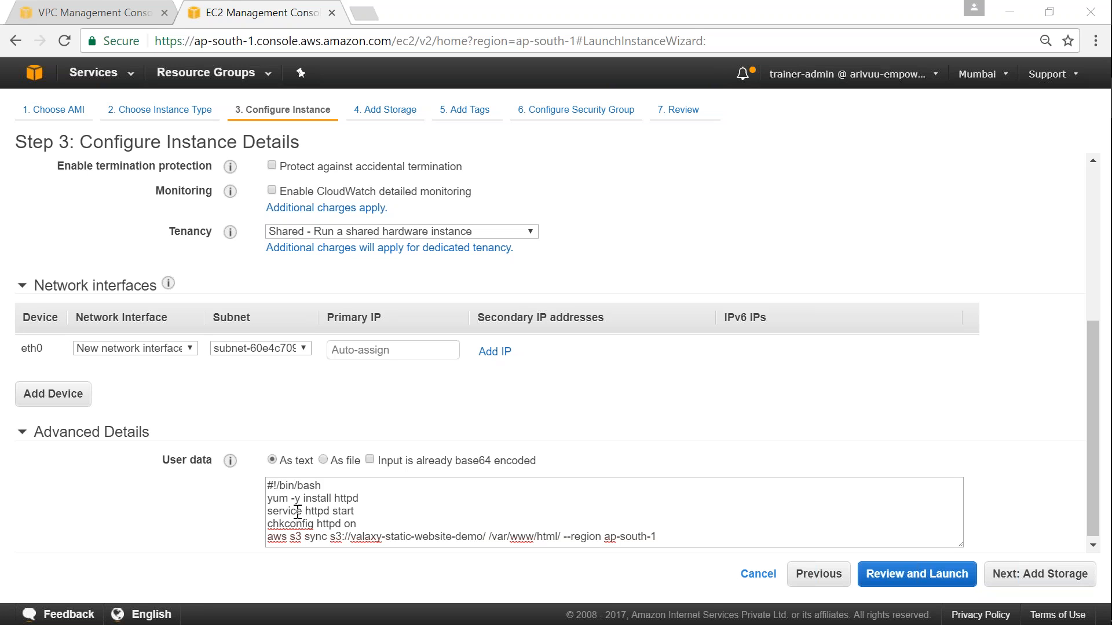
- Examine the user data script line by line, from the httpd commands to the S3 sync command and its target folder
drag(267, 499, 360, 501)
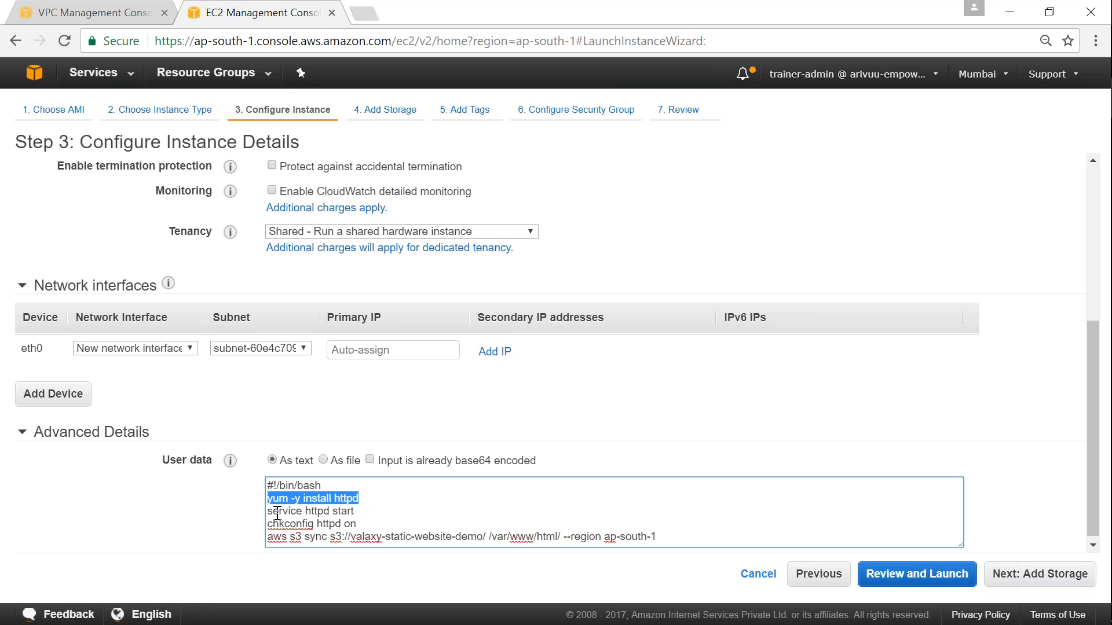
drag(272, 511, 357, 511)
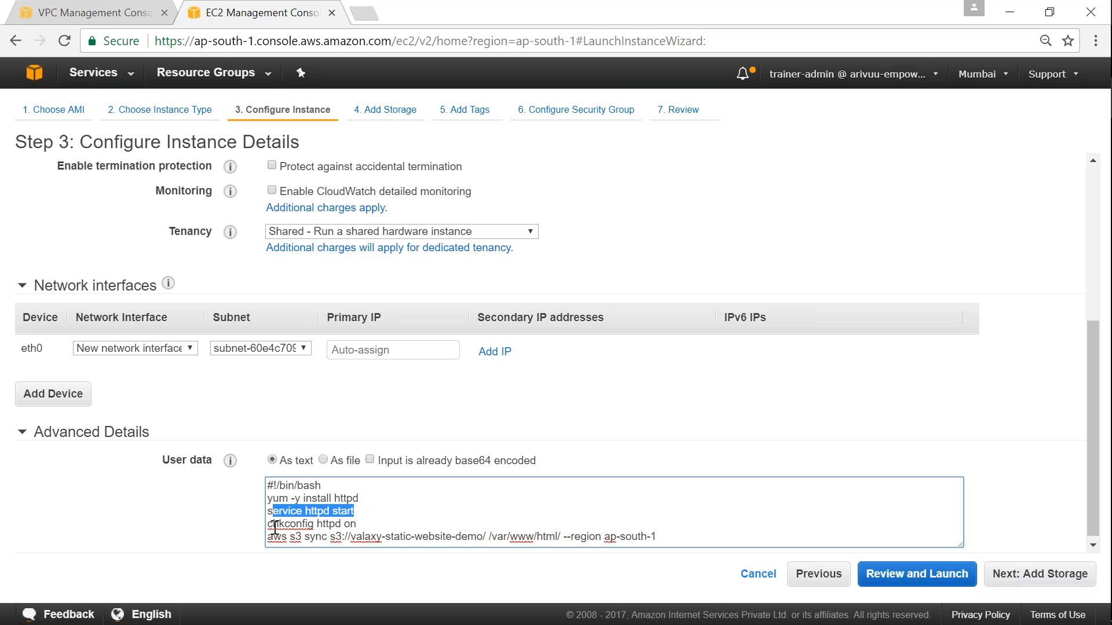
drag(268, 524, 359, 524)
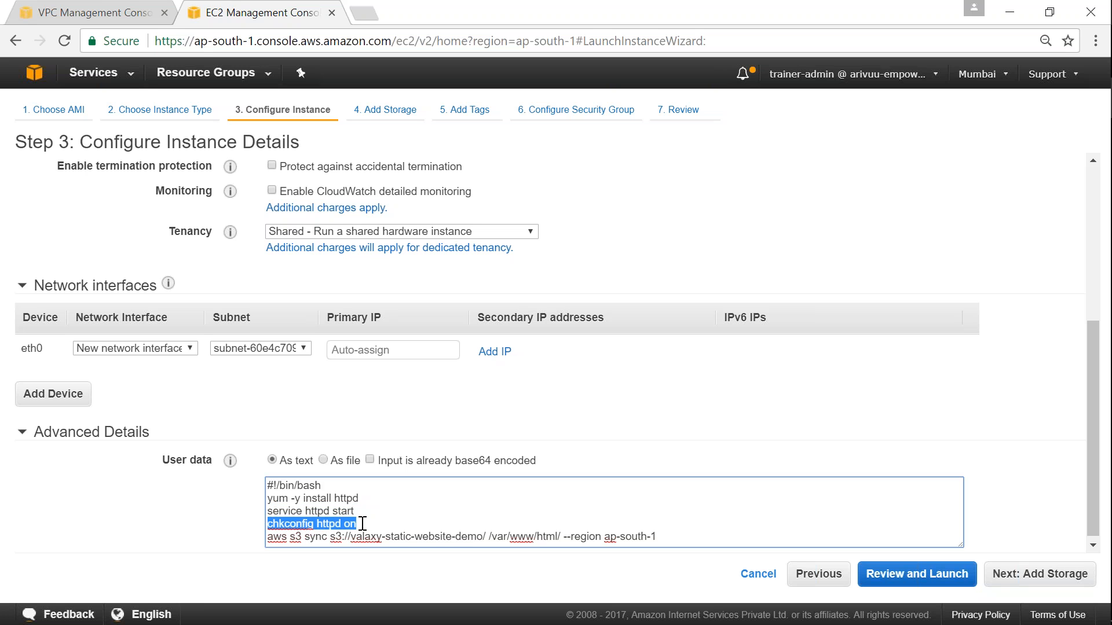
click(368, 521)
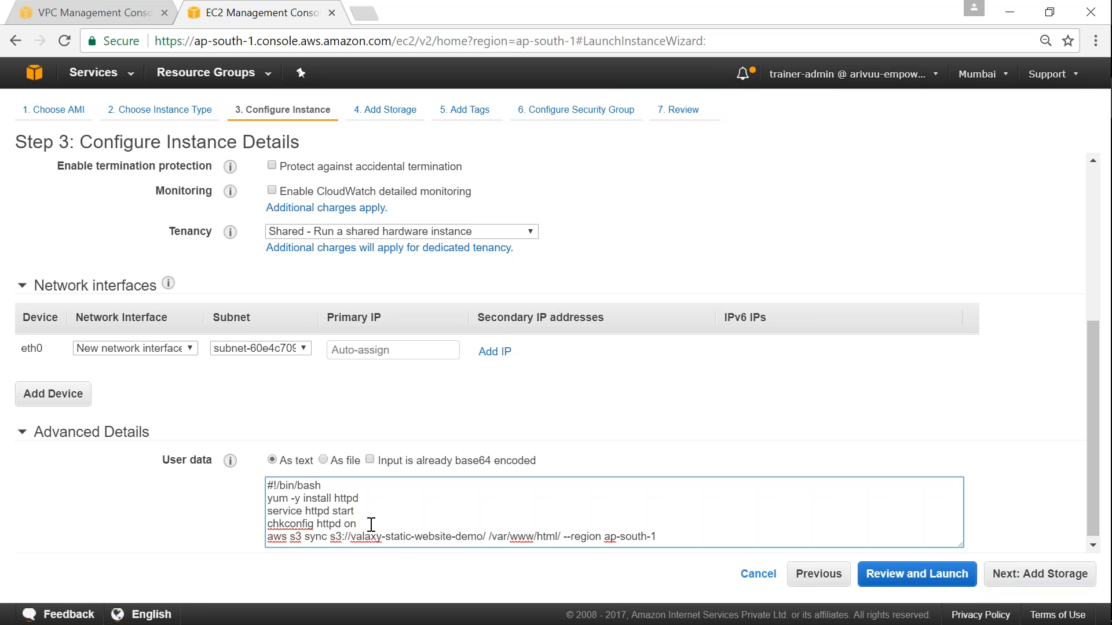
drag(269, 540, 678, 531)
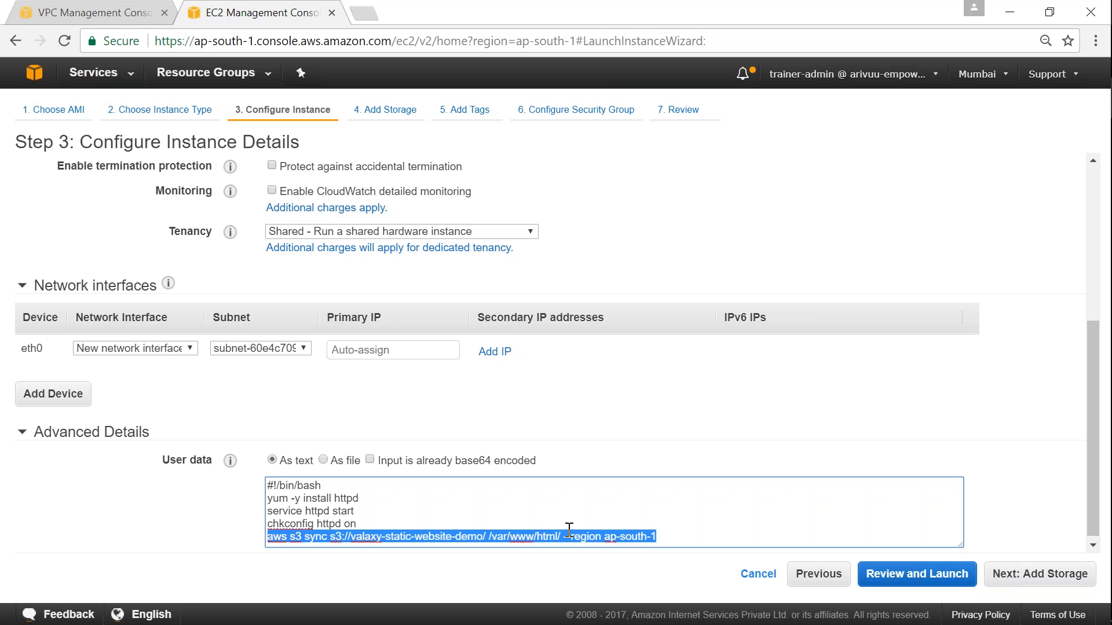
click(457, 518)
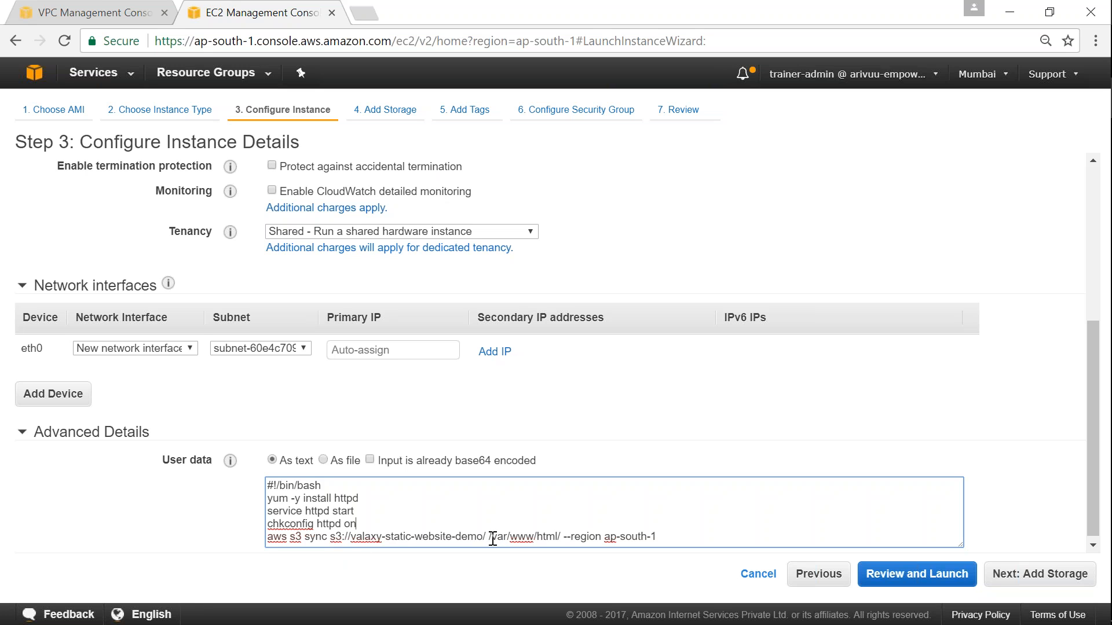
drag(490, 537, 567, 539)
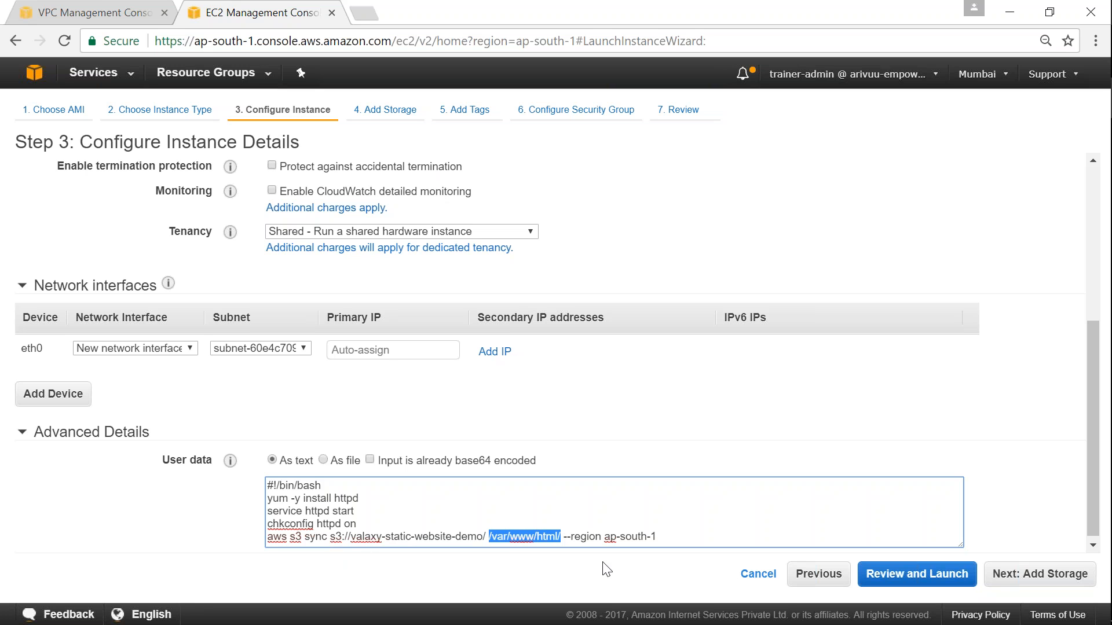
click(602, 572)
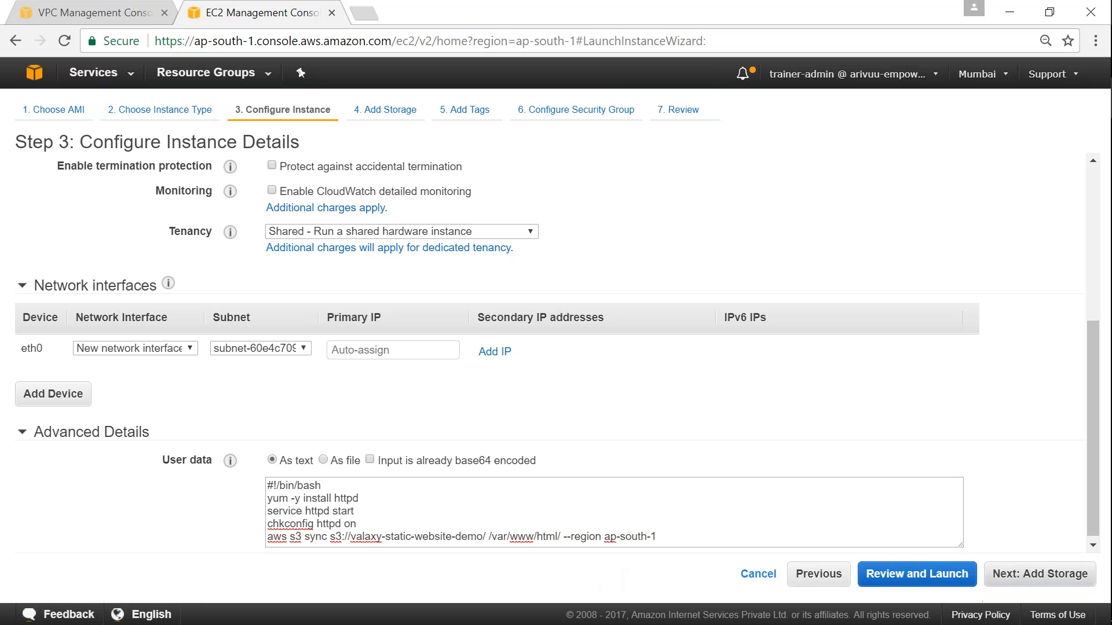
- Keep the default storage and add a tag with key Name and value Valaxy-Public-Server
click(1045, 579)
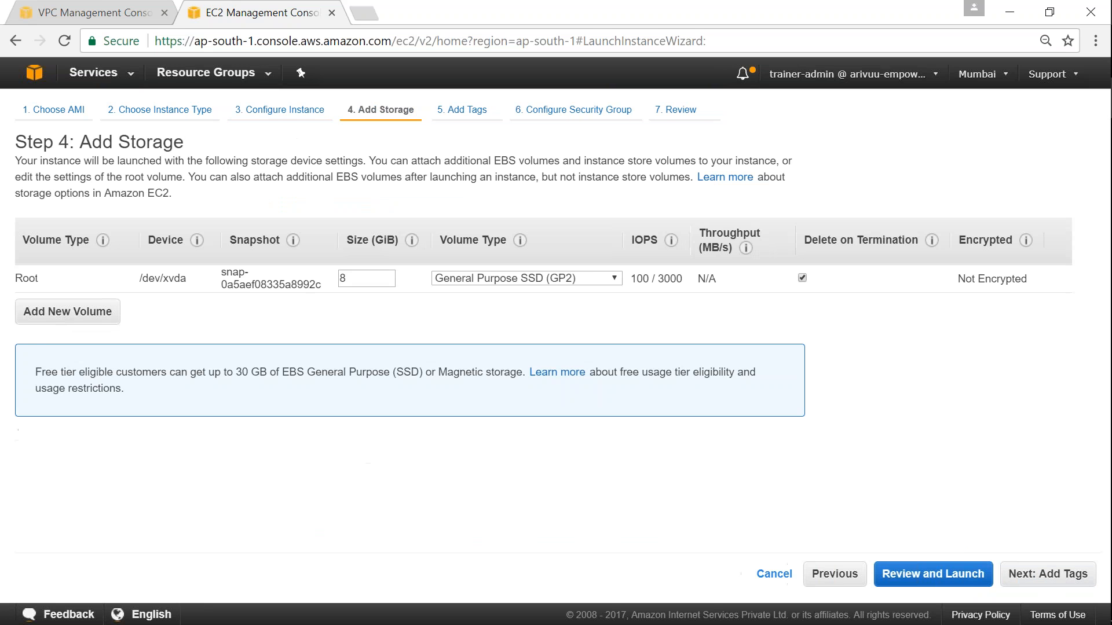
click(1045, 579)
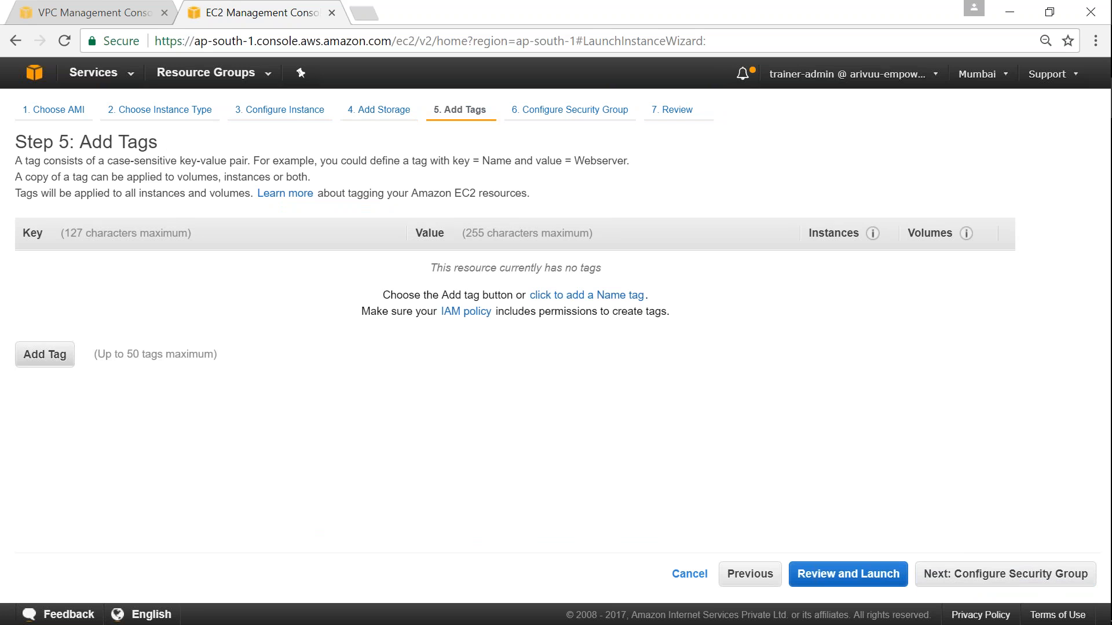
click(44, 354)
text(na)
key(BackSpace)
key(BackSpace)
text(Name)
key(Tab)
text(Valaxy-Pri)
key(BackSpace)
key(BackSpace)
text(ublic-Server)
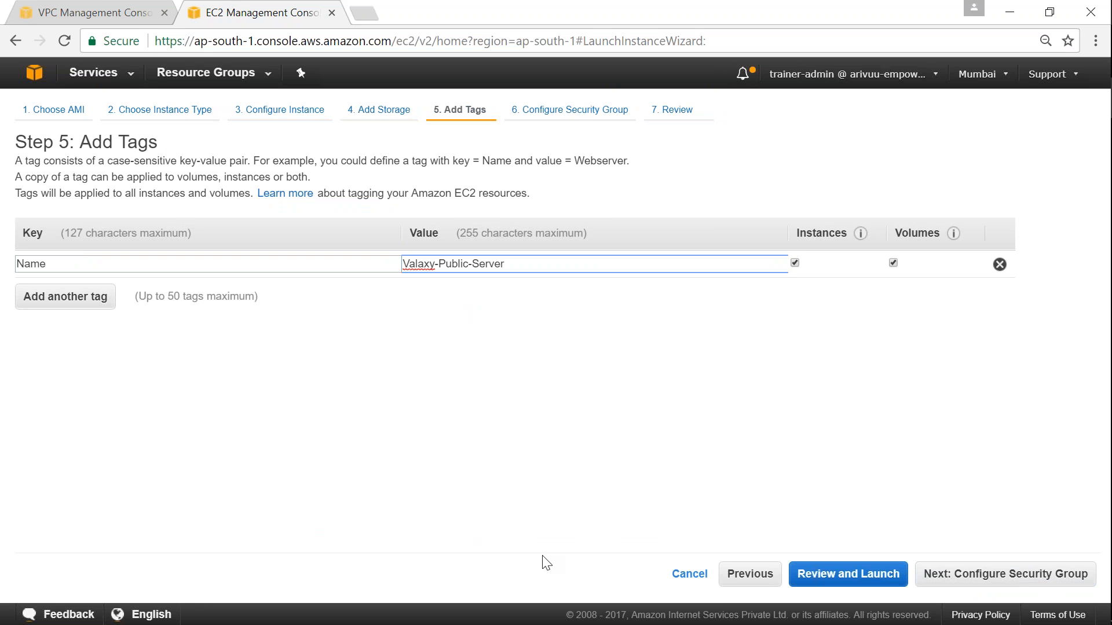
- Assign the existing security group valaxy-public-sg to the instance and proceed to the launch review
click(992, 576)
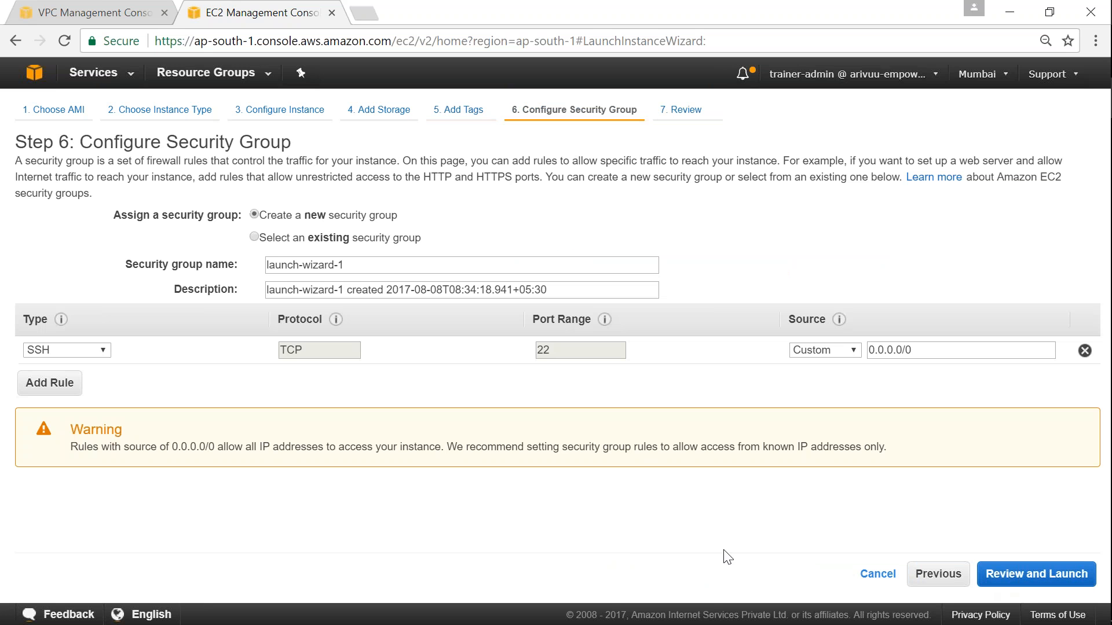
click(254, 238)
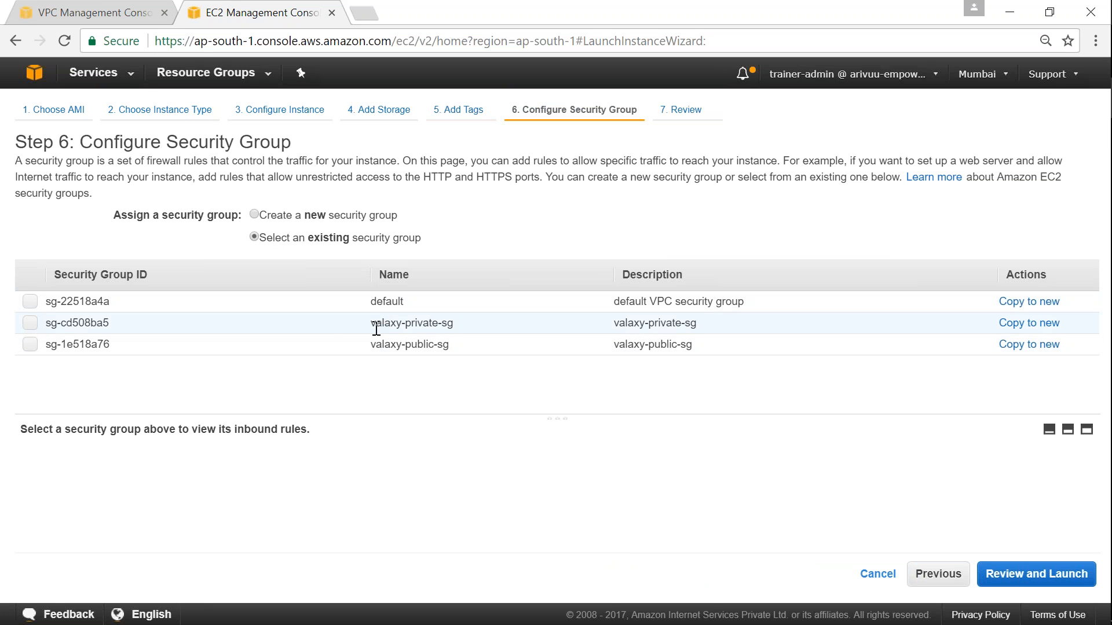
click(31, 345)
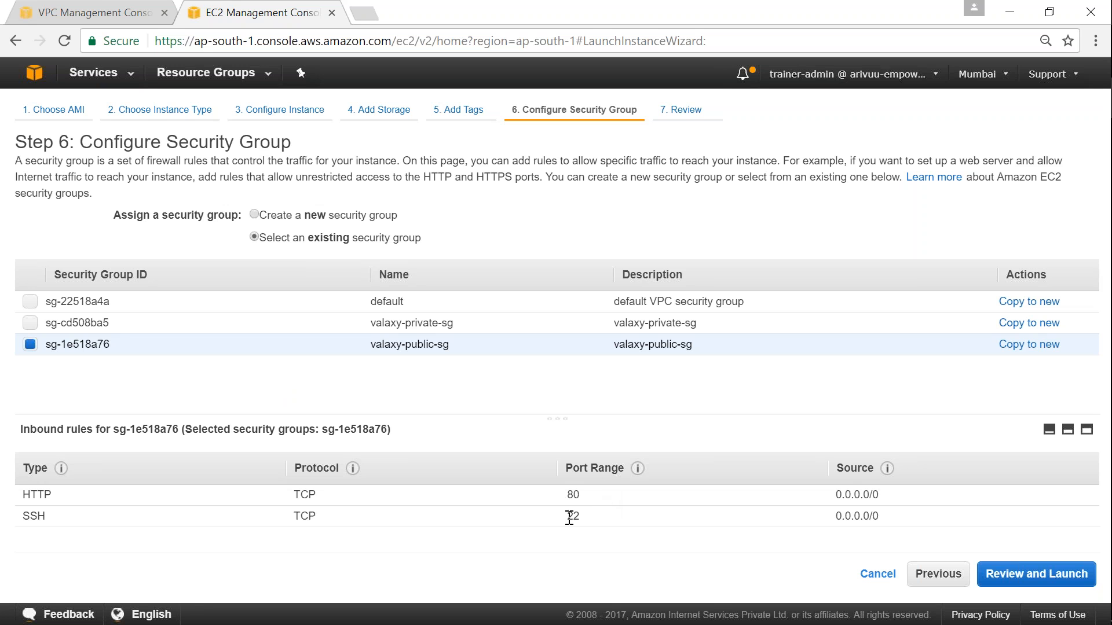
click(1039, 579)
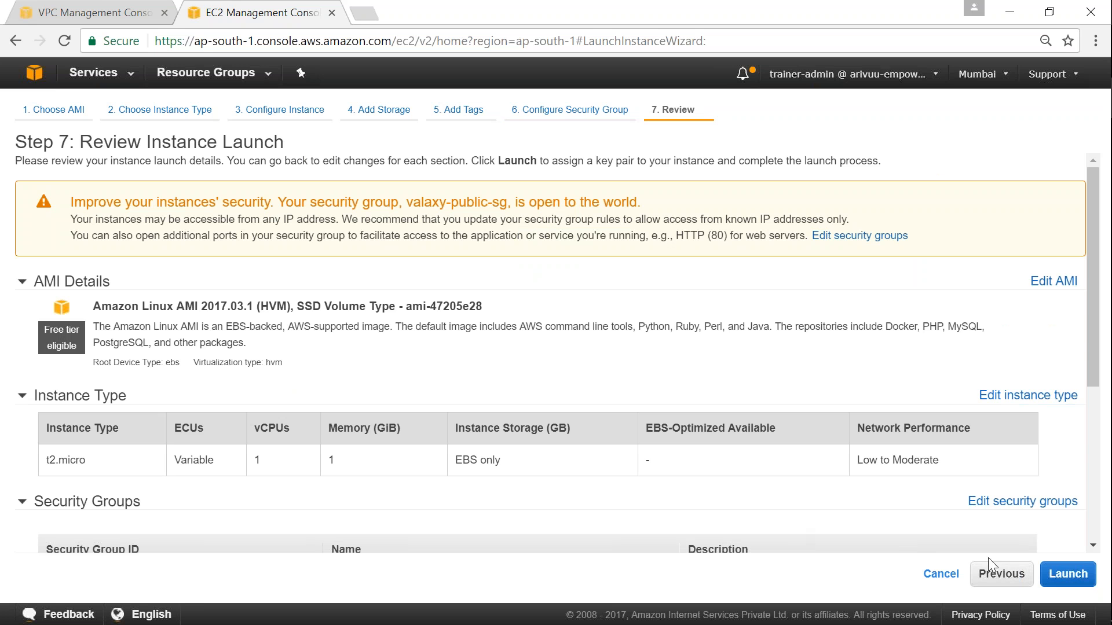
- Launch the public instance with the existing key pair mumbai-trainer-admin-key, acknowledging access to its private key file
click(1057, 575)
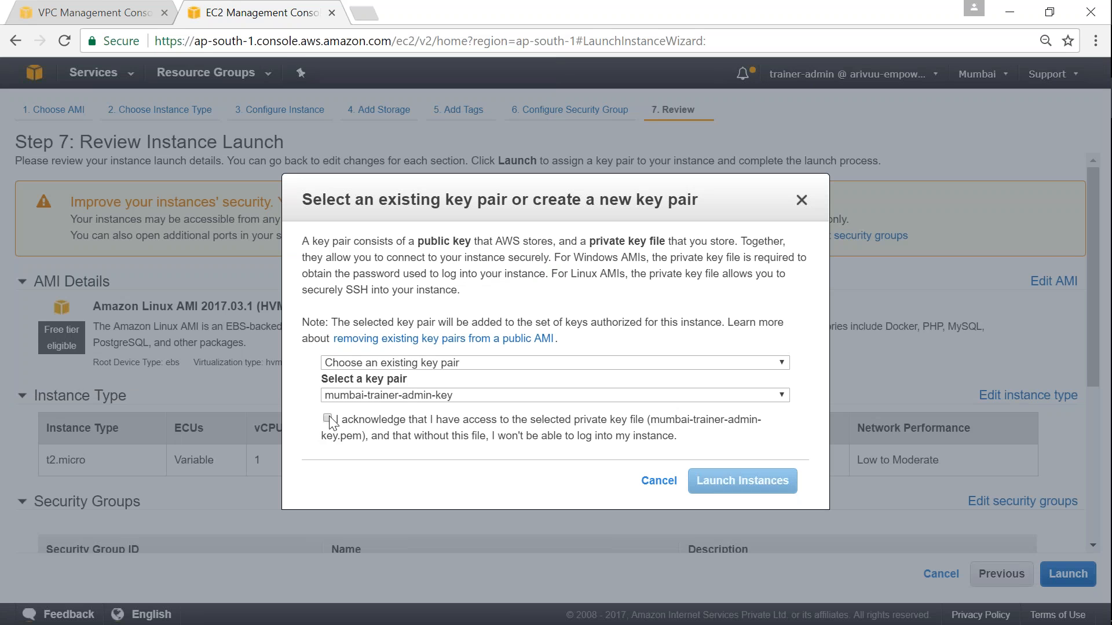
click(327, 418)
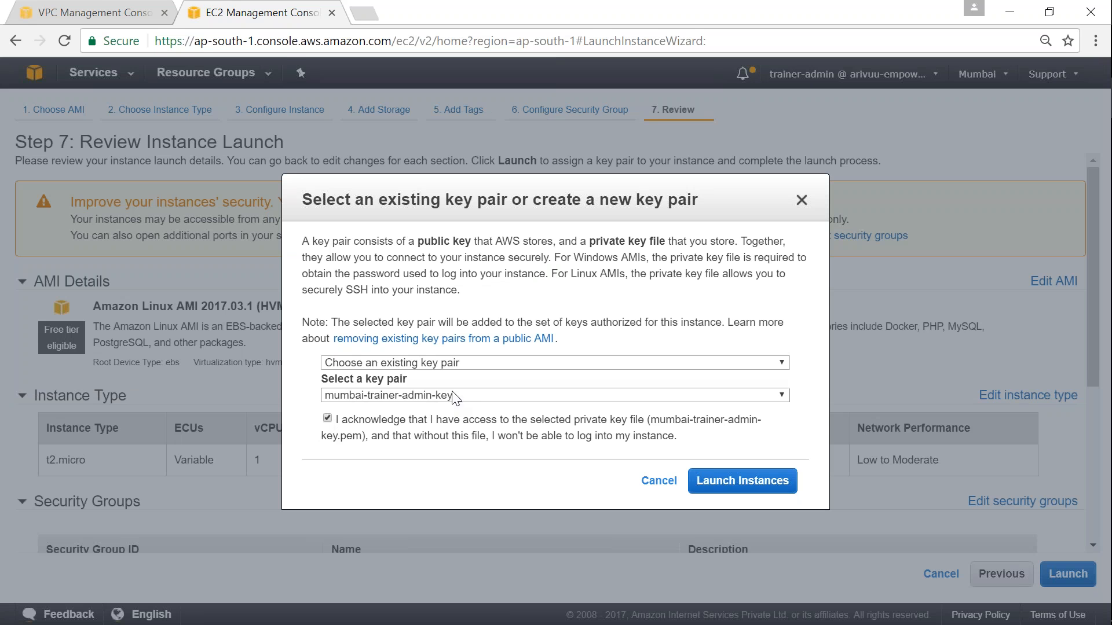
click(724, 488)
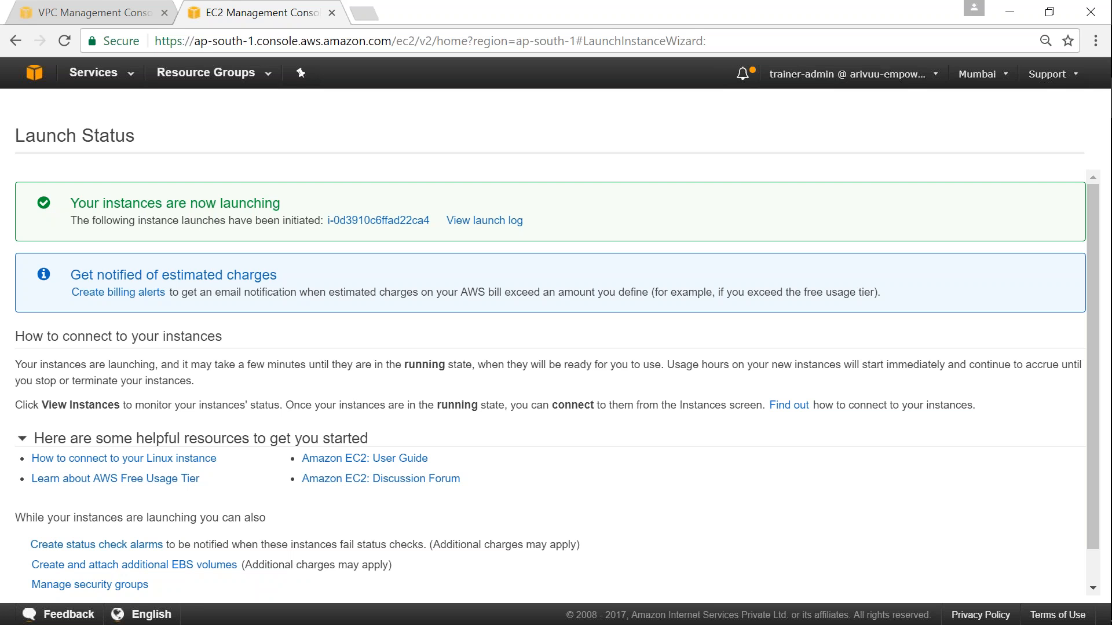
- Open the launched instance in the instances list and clear the instance ID filter
click(394, 220)
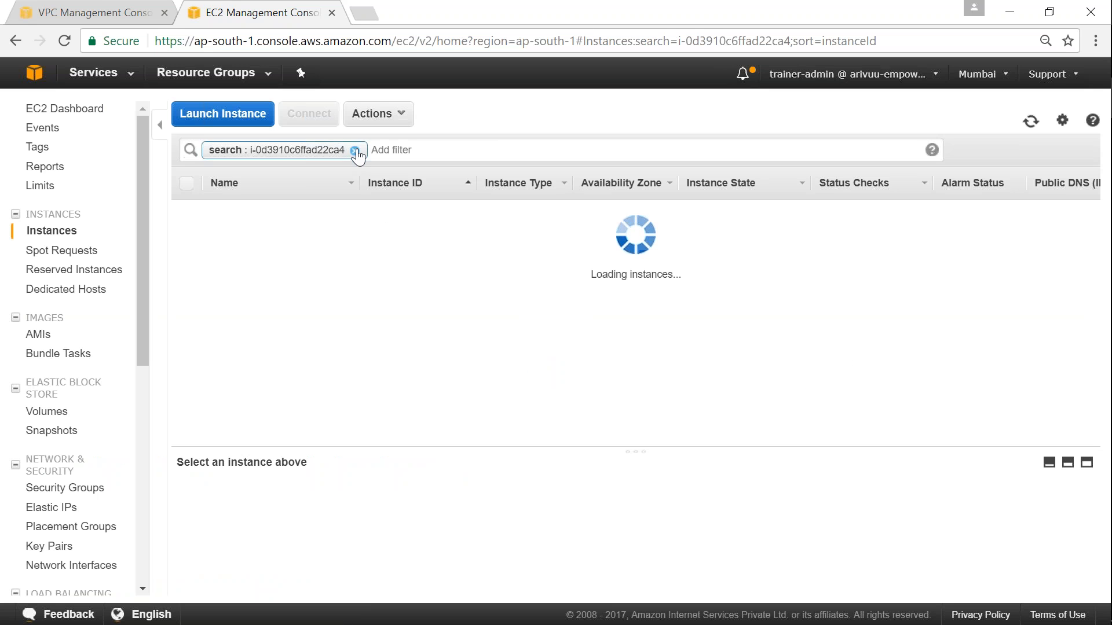
click(347, 150)
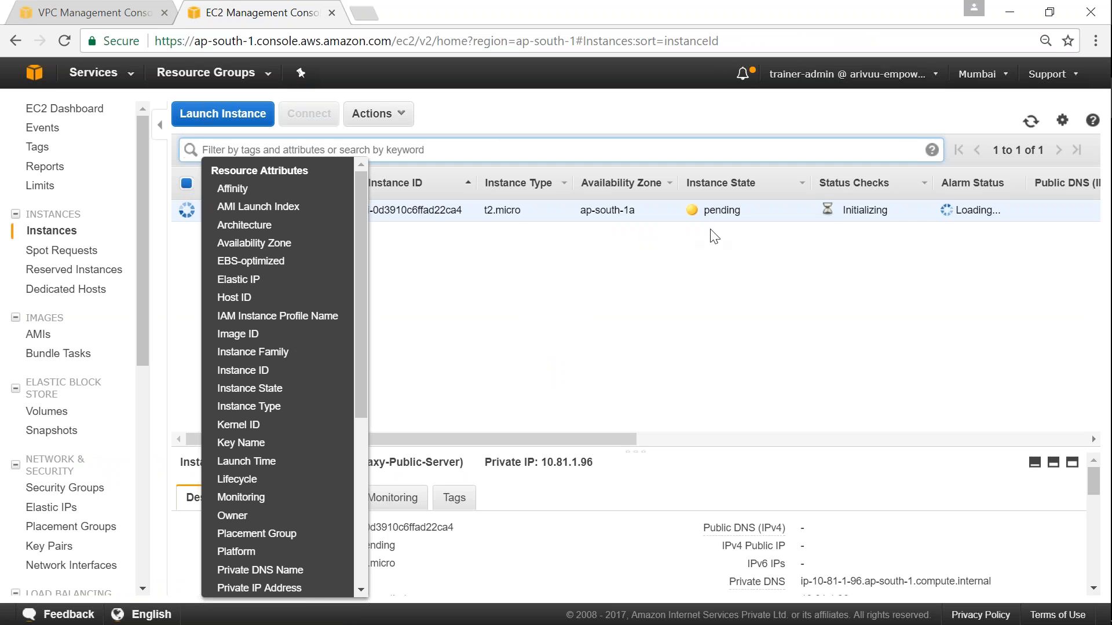
click(504, 300)
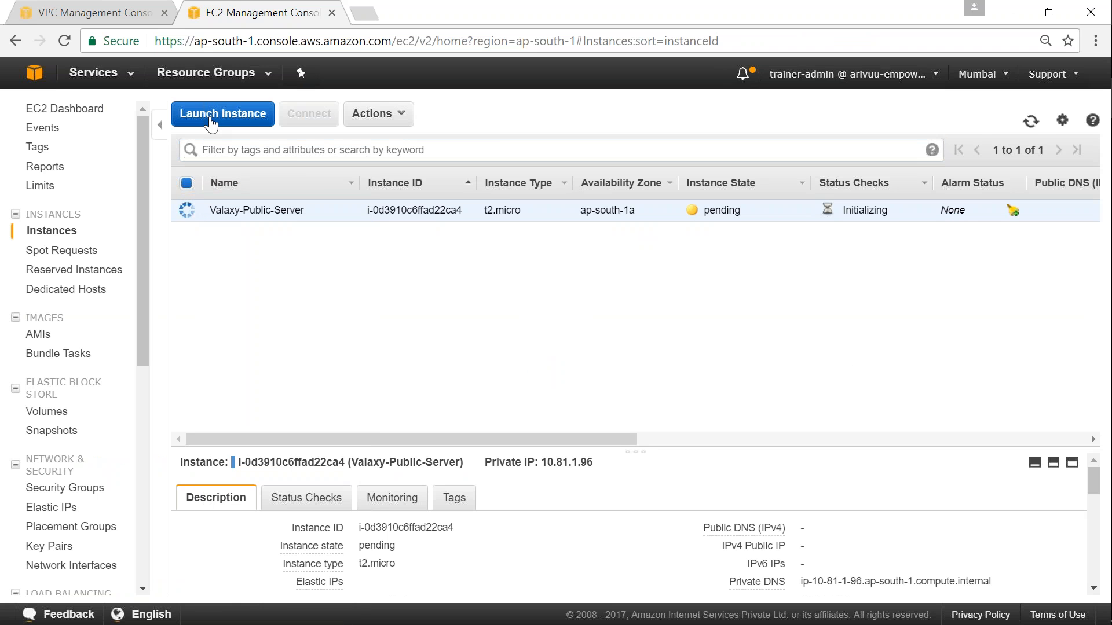
- Start launching a second instance from Amazon Linux AMI 2017.03.1 with the t2.micro type
click(210, 123)
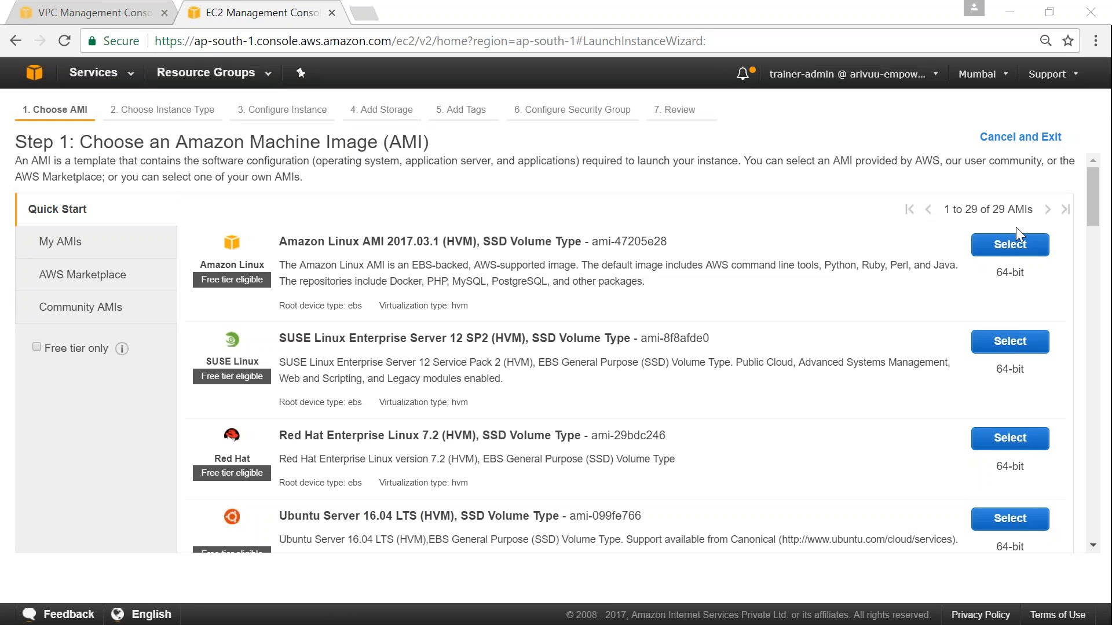
click(1011, 245)
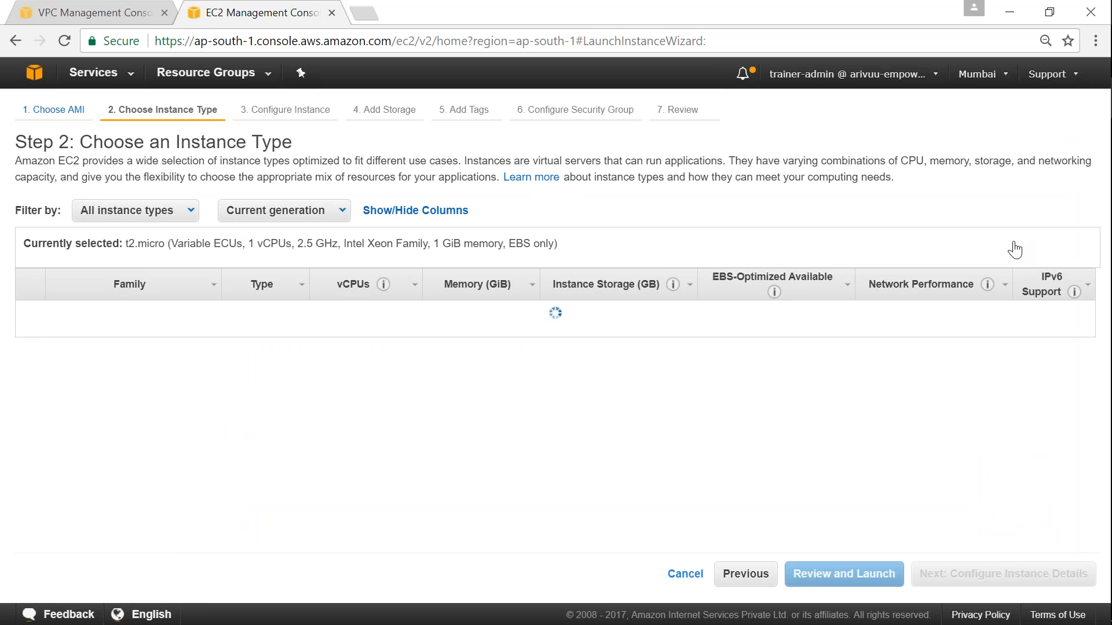
click(1013, 579)
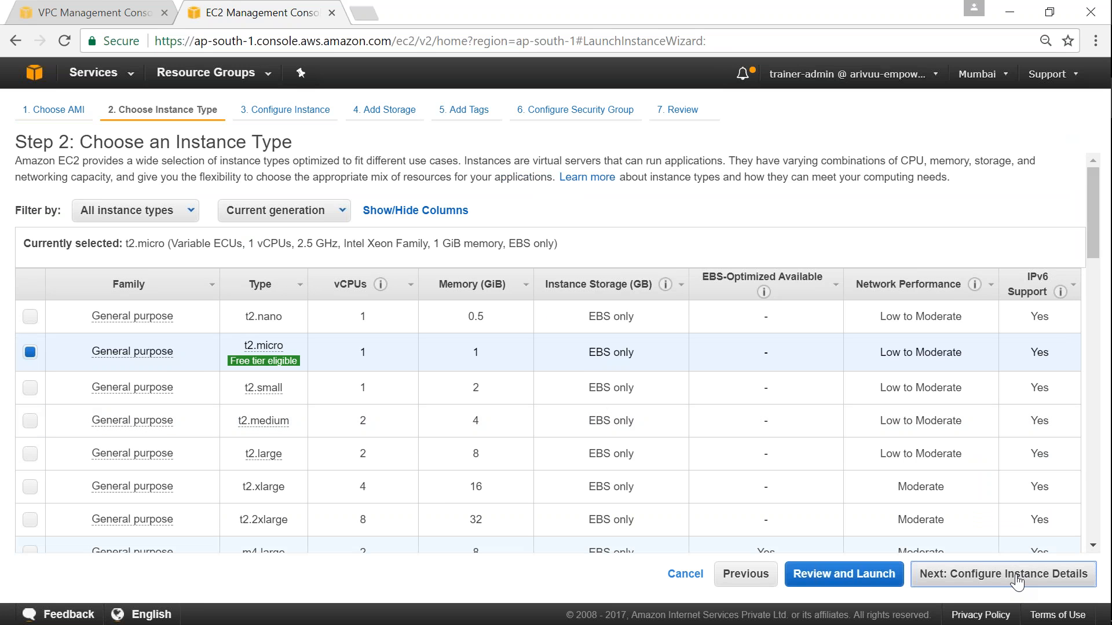
- Place the instance in the valaxy-vpc network and the valaxy-subnet-1b-Private subnet
click(369, 281)
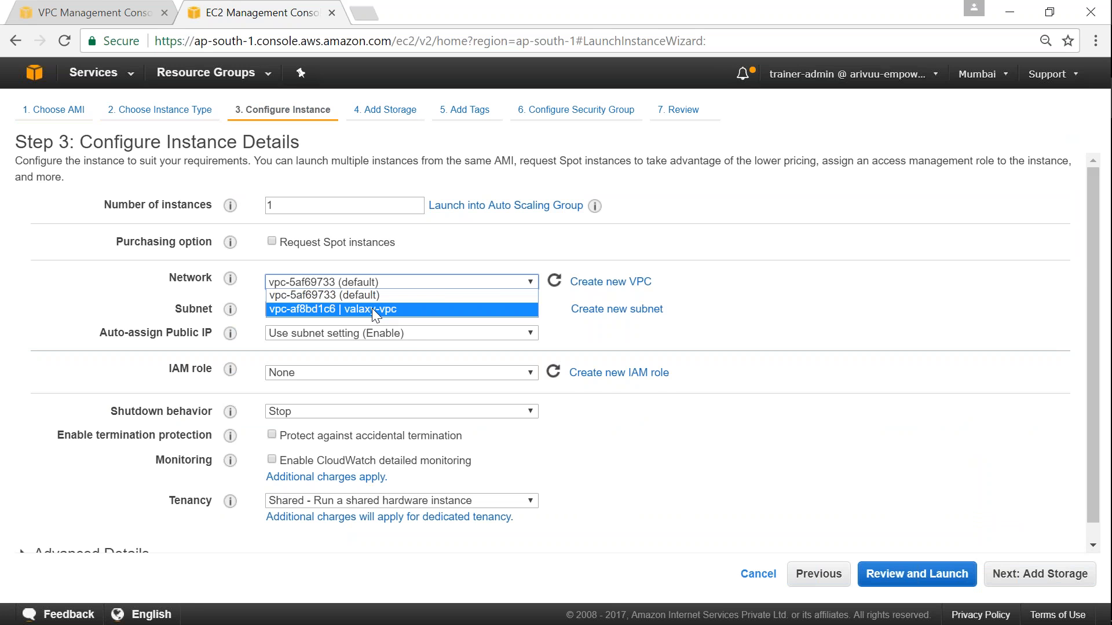
click(371, 308)
click(376, 308)
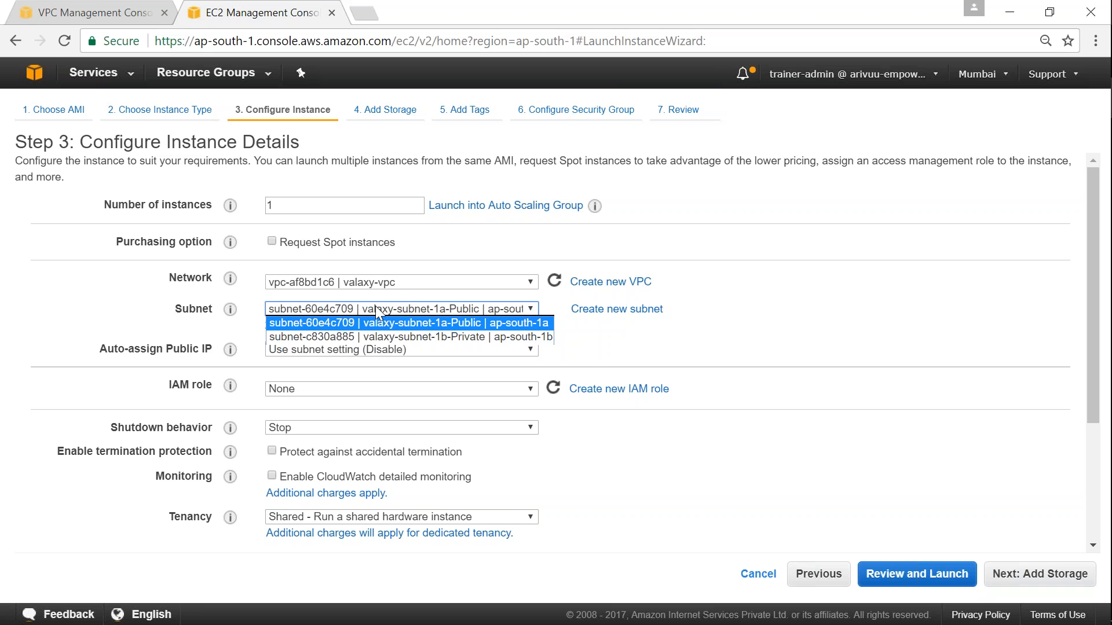
click(388, 337)
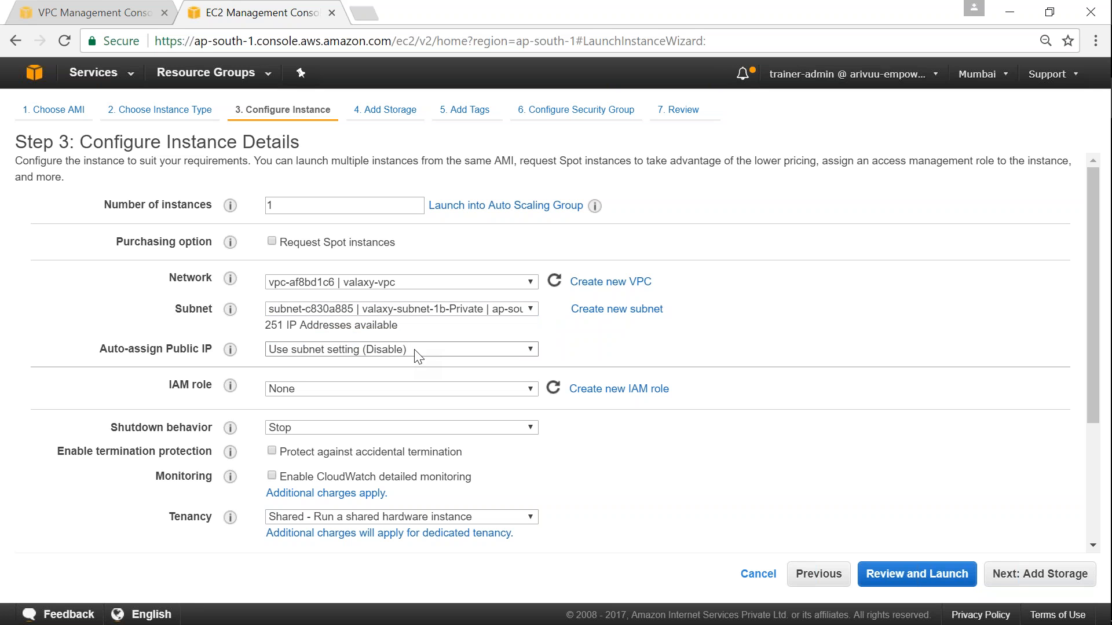
- Disable public IP auto-assignment and give the instance the IAM role ec2-full-access-s3-for-valaxy-ec2-demo
click(389, 351)
click(357, 389)
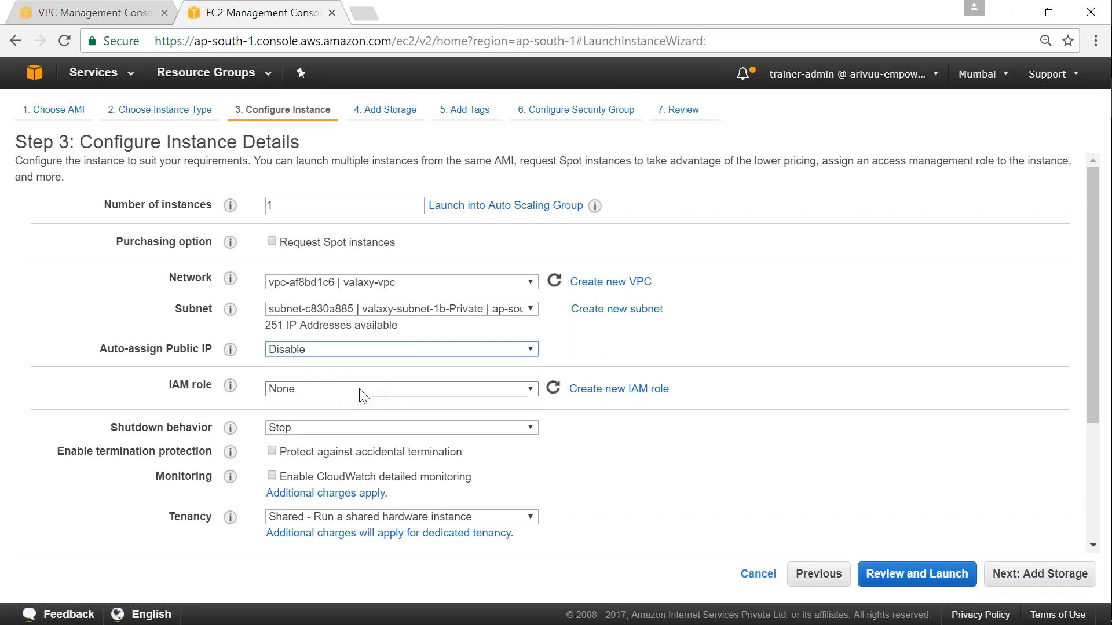
click(569, 352)
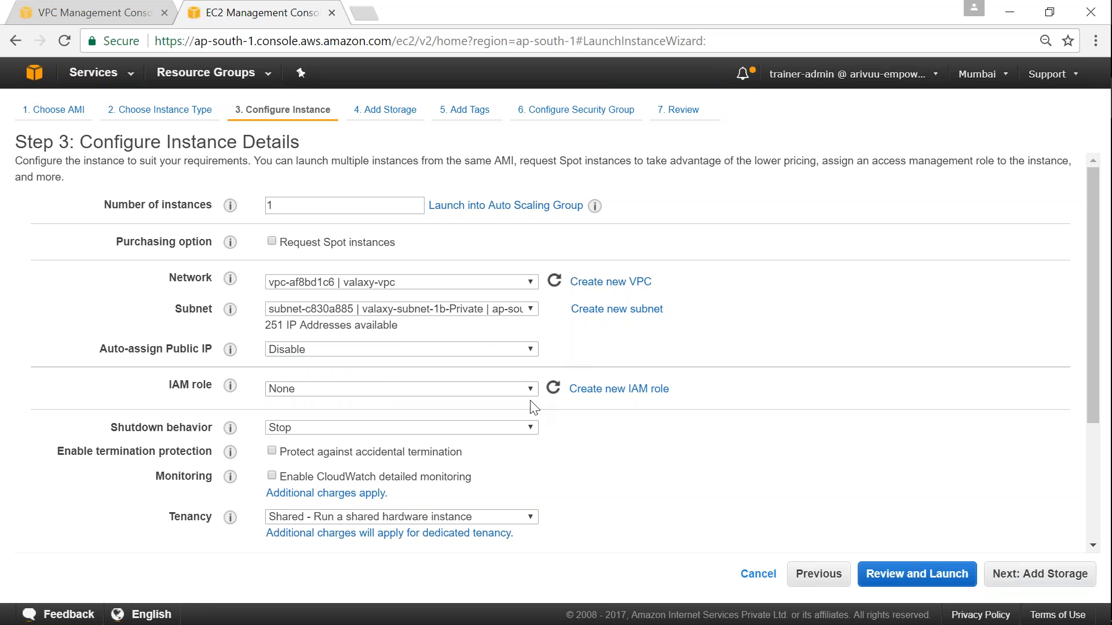
click(520, 388)
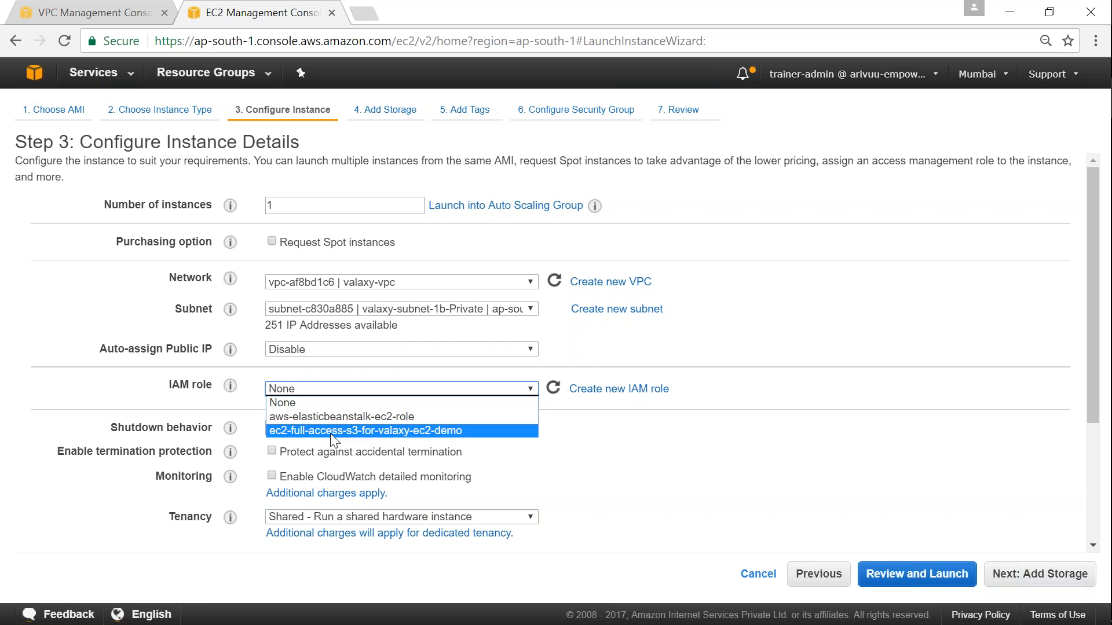
click(312, 433)
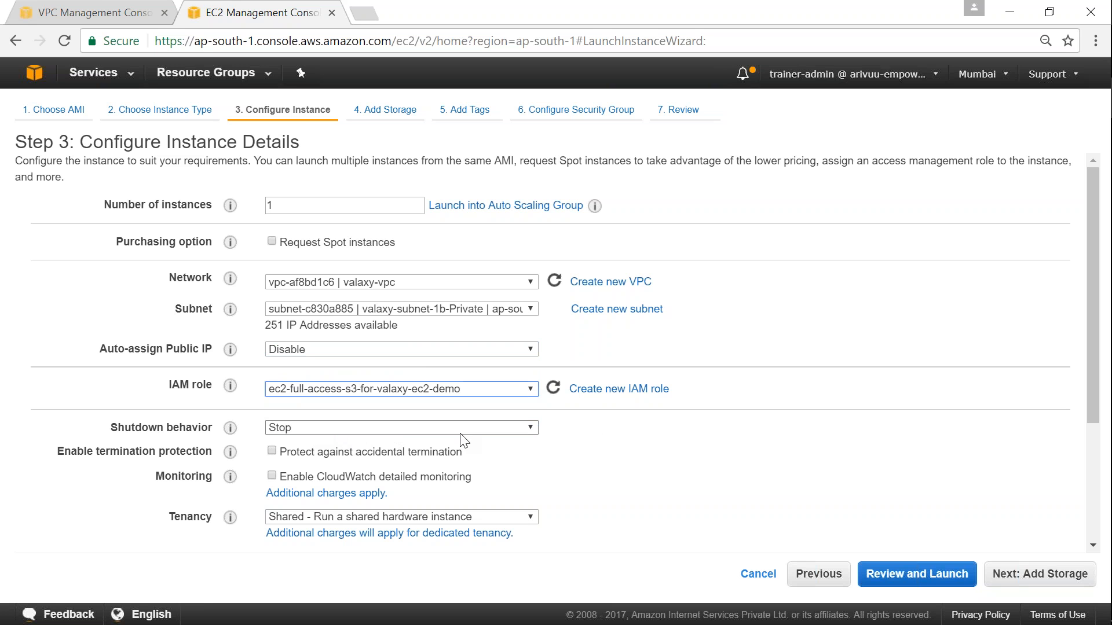
- Enter bash user data that installs, starts and enables httpd and syncs s3://valaxy-static-website-demo/ to /var/www/html/ with region ap-south-1
scroll(546, 471, down, 3)
click(128, 536)
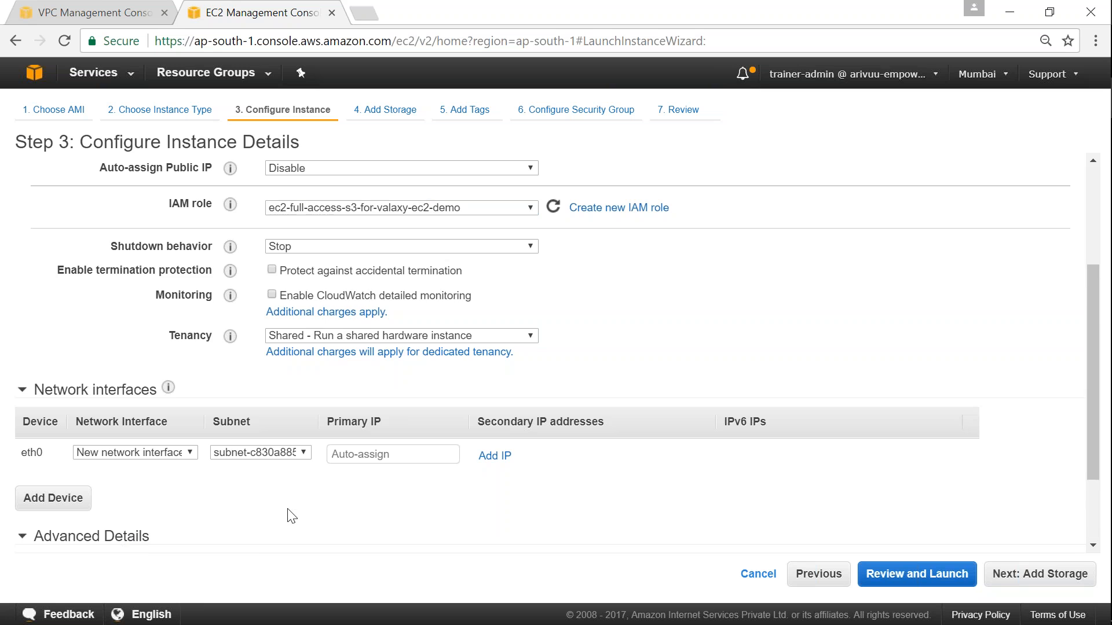
scroll(290, 516, down, 2)
click(341, 505)
text(#!/bin/bash yum -y install httpd service httpd start chkconfig httpd on aws s3 sync s3://valaxy-static-website-demo/ /var/www/html/ --region ap-south-1)
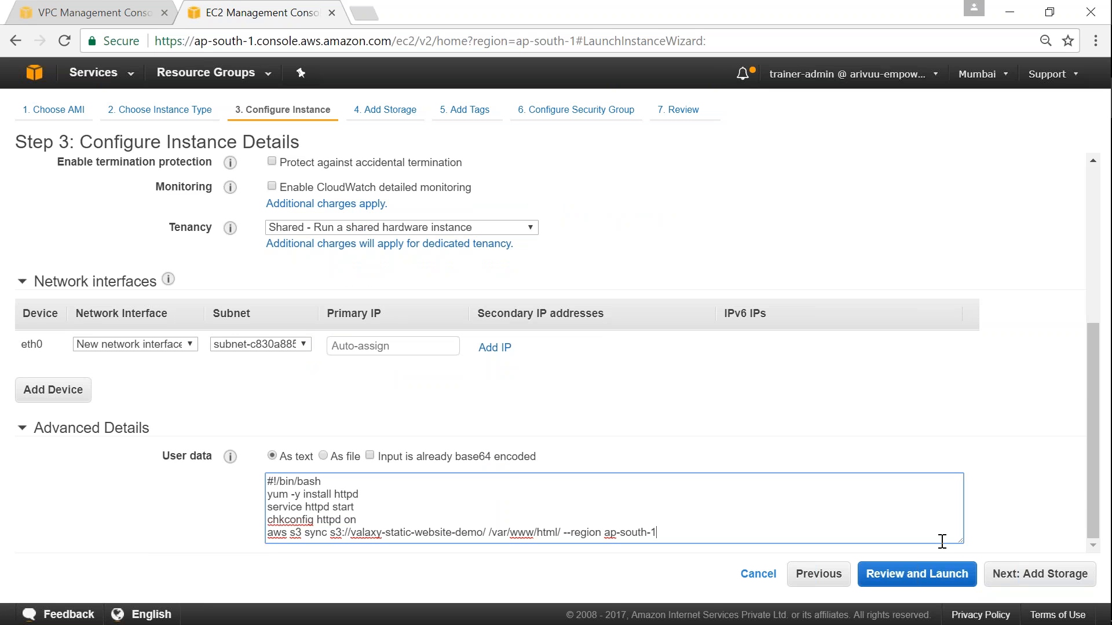
click(979, 470)
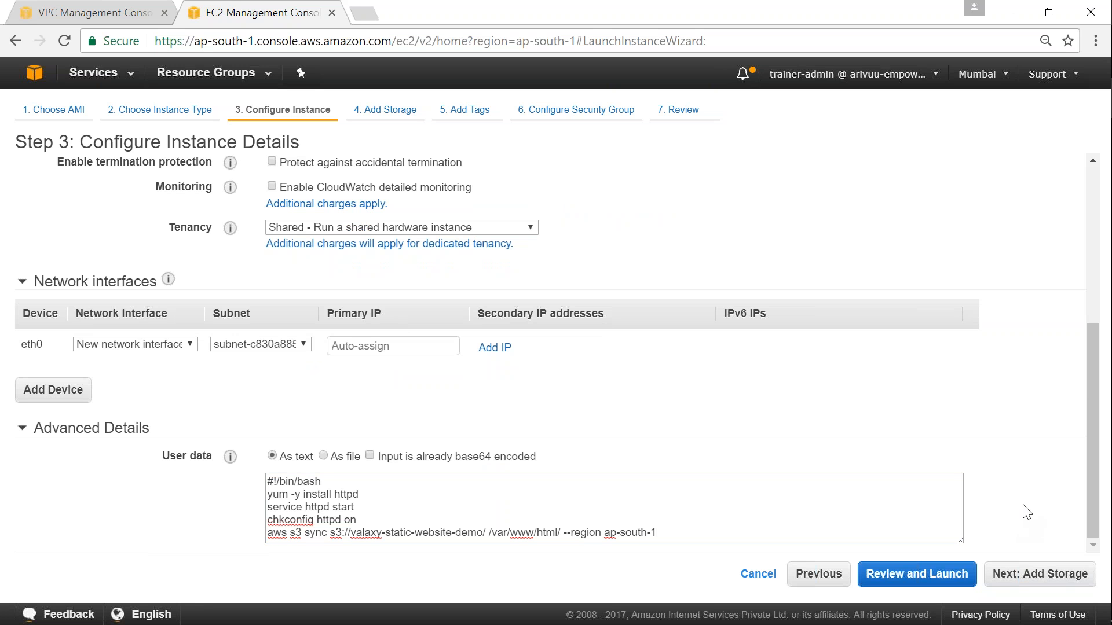
- Keep the default storage and add a tag with key Name and value Valaxy-Private-Server
click(1027, 579)
click(1025, 578)
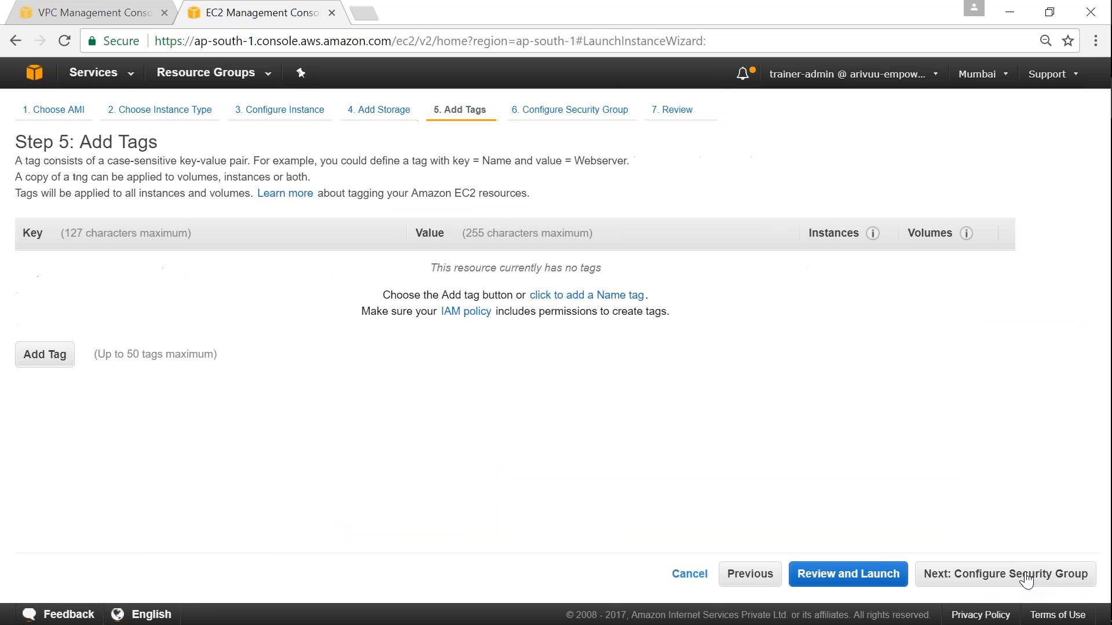
click(43, 353)
text(Name)
key(Tab)
text(Valaxy0)
key(BackSpace)
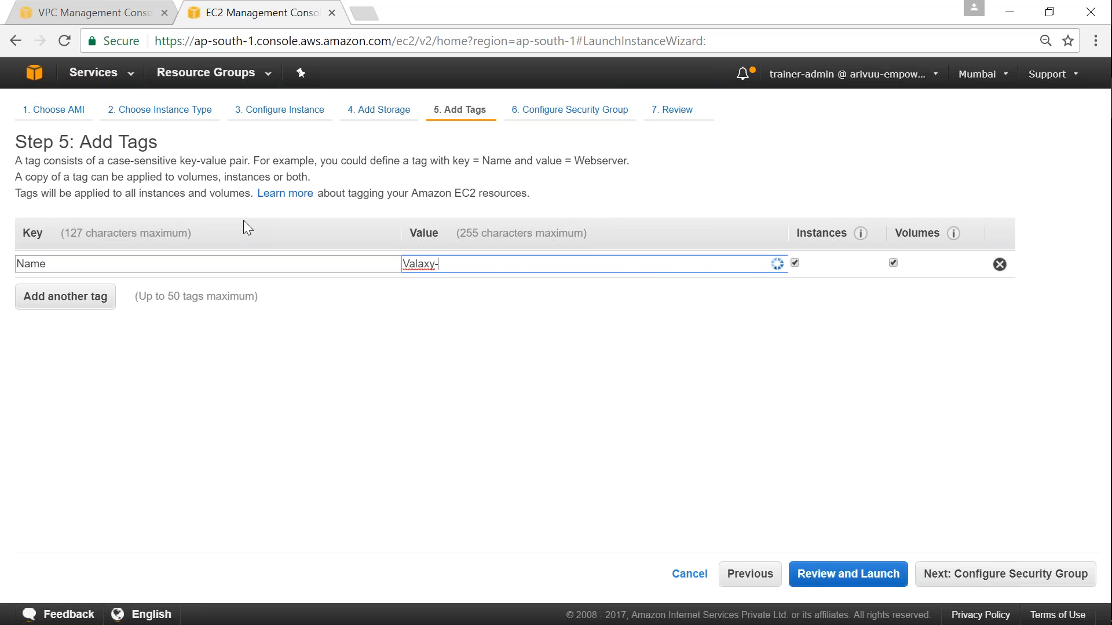
text(-Private-Server)
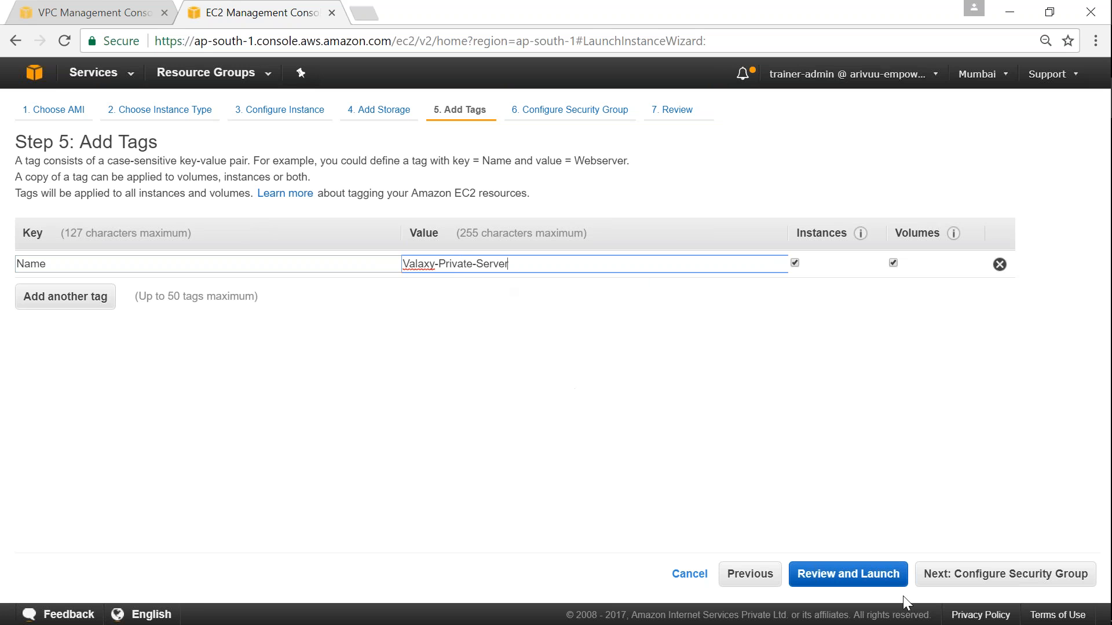
- Assign the existing security group valaxy-private-sg and check the type, port and source of its inbound rule
click(1017, 575)
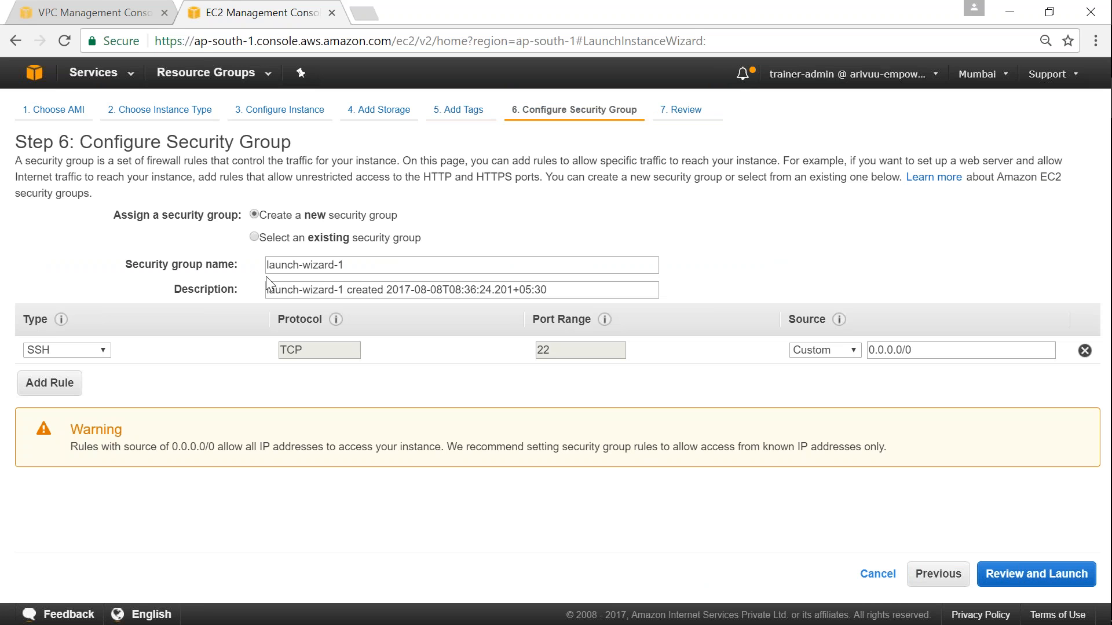
click(262, 238)
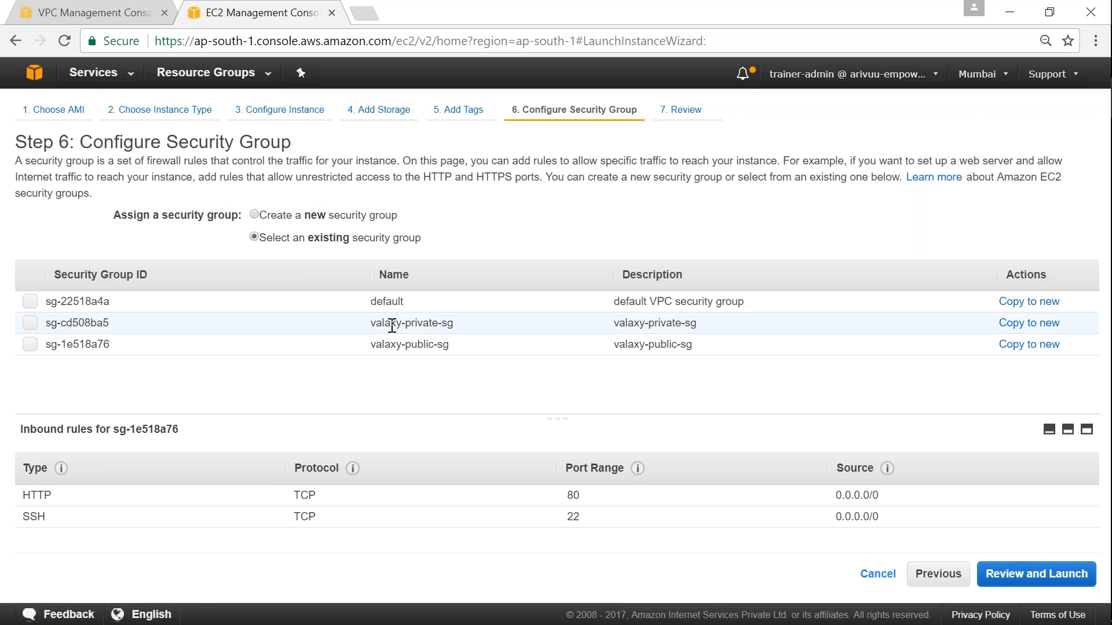
drag(372, 323, 451, 323)
click(443, 328)
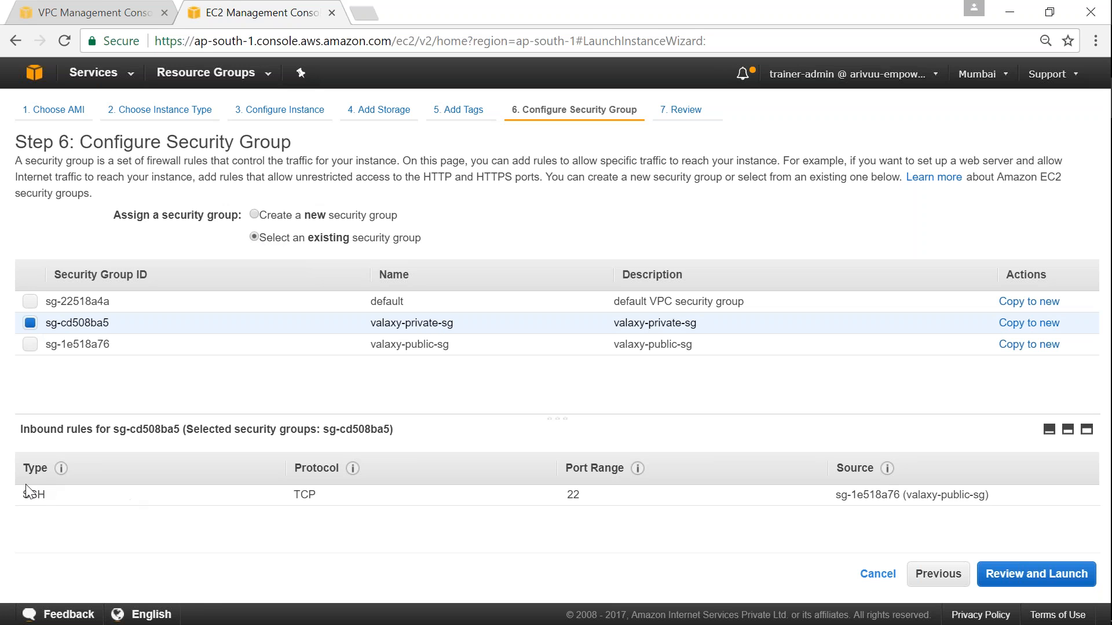
drag(28, 499, 79, 498)
drag(568, 497, 586, 500)
click(568, 502)
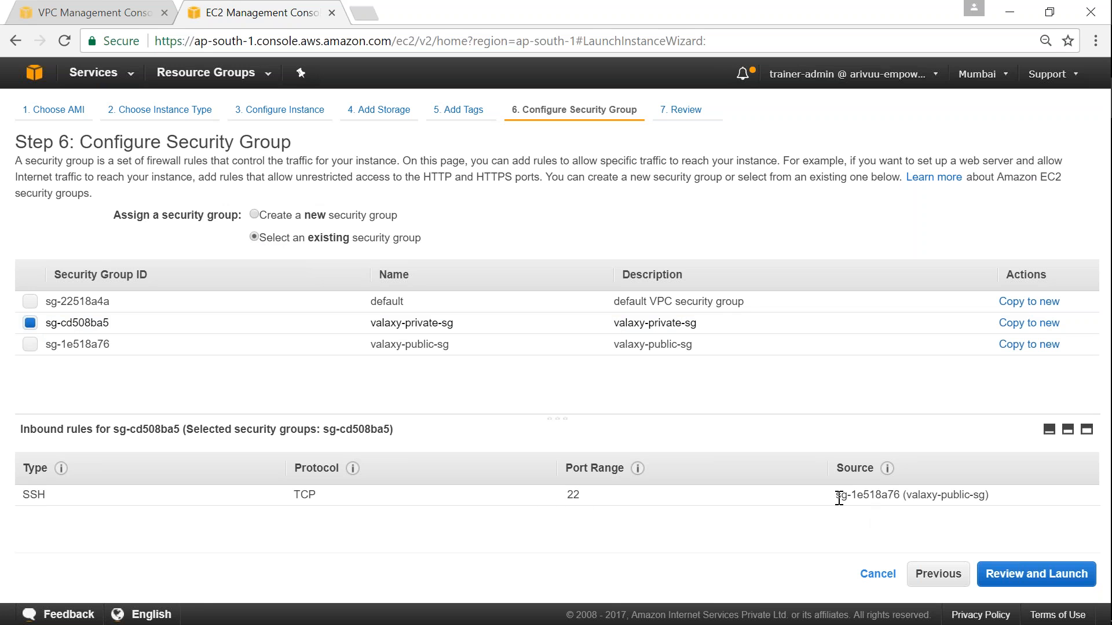
drag(836, 497, 993, 495)
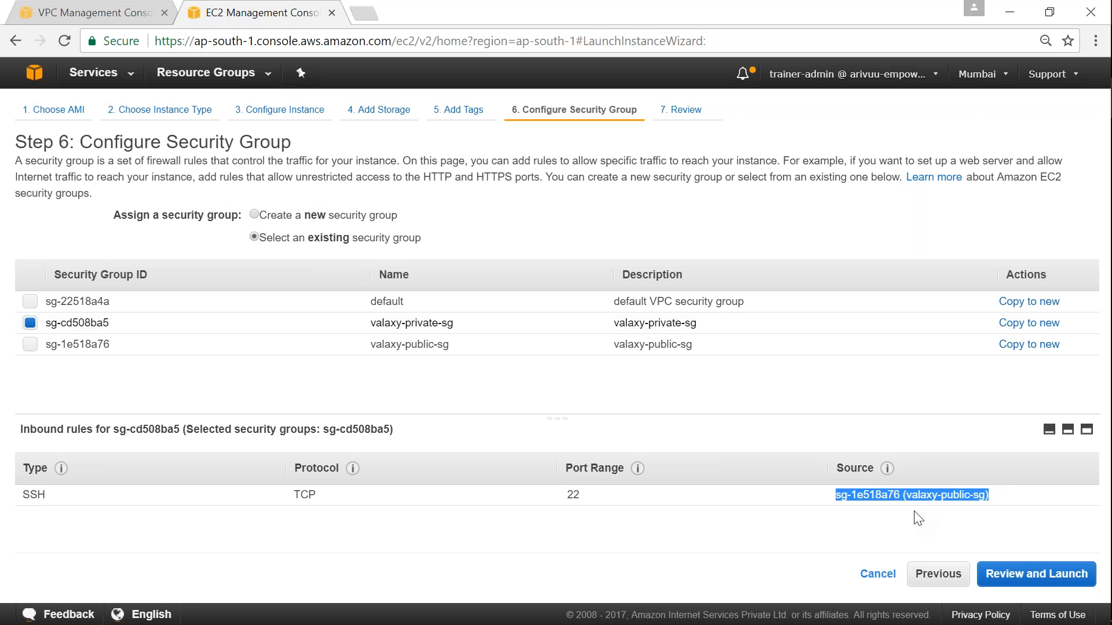
click(875, 497)
- Review and launch the private instance with the existing key pair mumbai-trainer-admin-key, acknowledging access to its private key file
click(1017, 579)
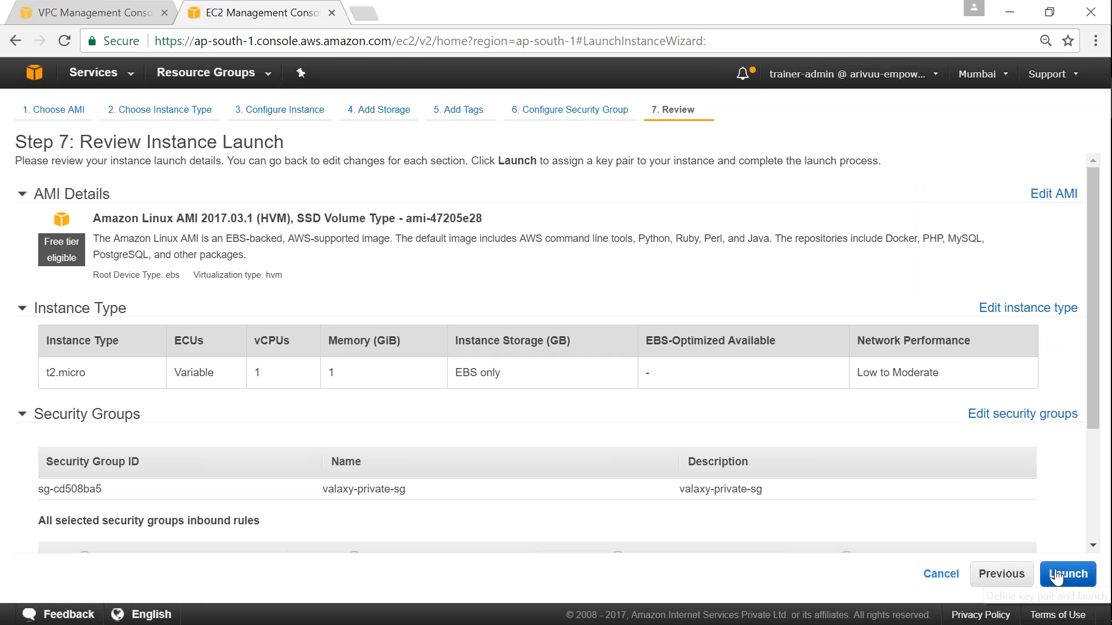
click(1067, 574)
click(328, 418)
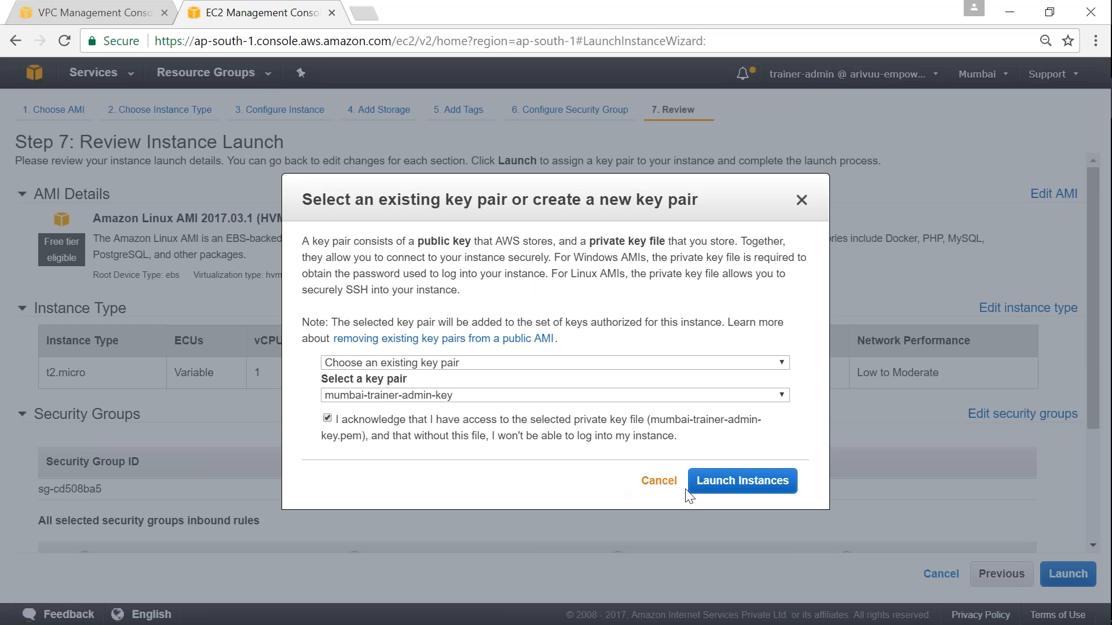
click(731, 483)
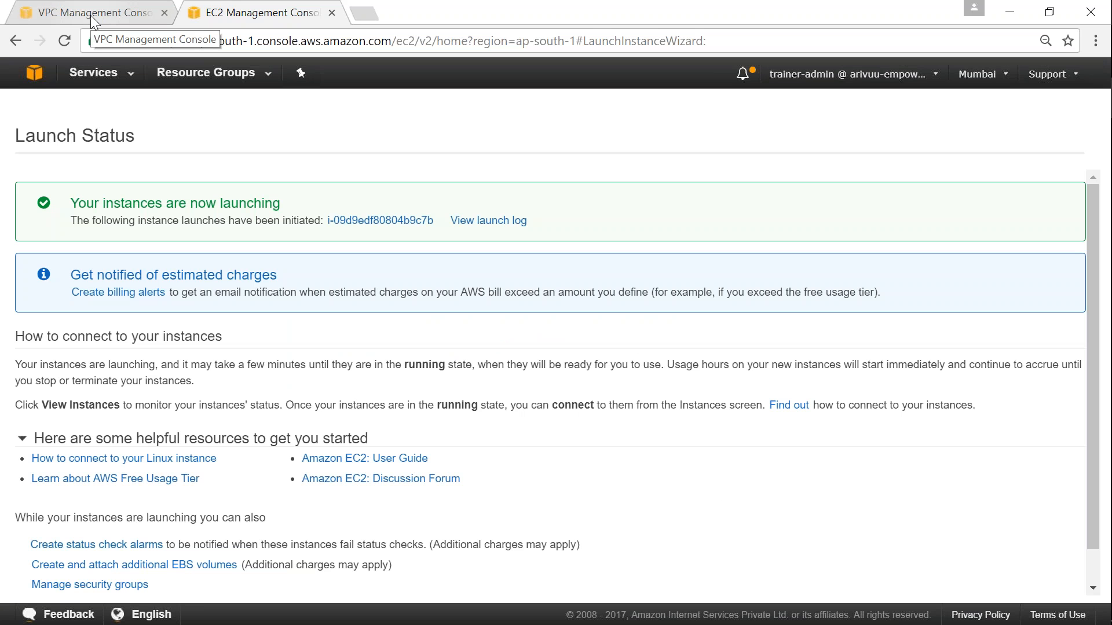
- Open the newly launched private instance's entry and switch to the VPC Management Console
click(361, 220)
click(59, 10)
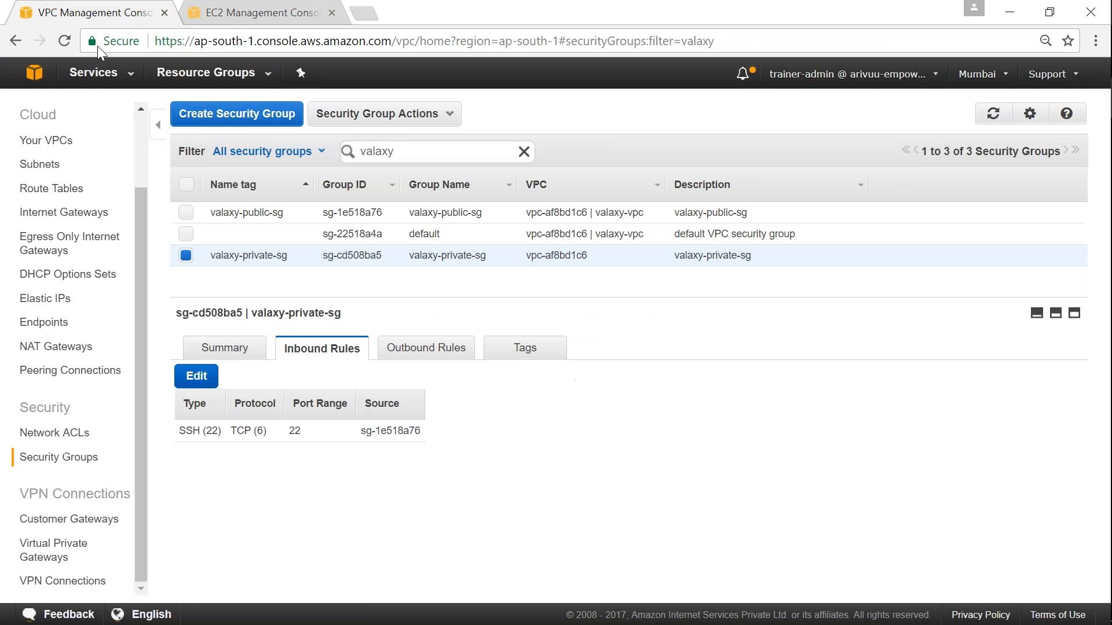
- Add an inbound HTTP (80) rule with source sg-1e518a76 to valaxy-private-sg, save it and check the resulting rules
click(196, 376)
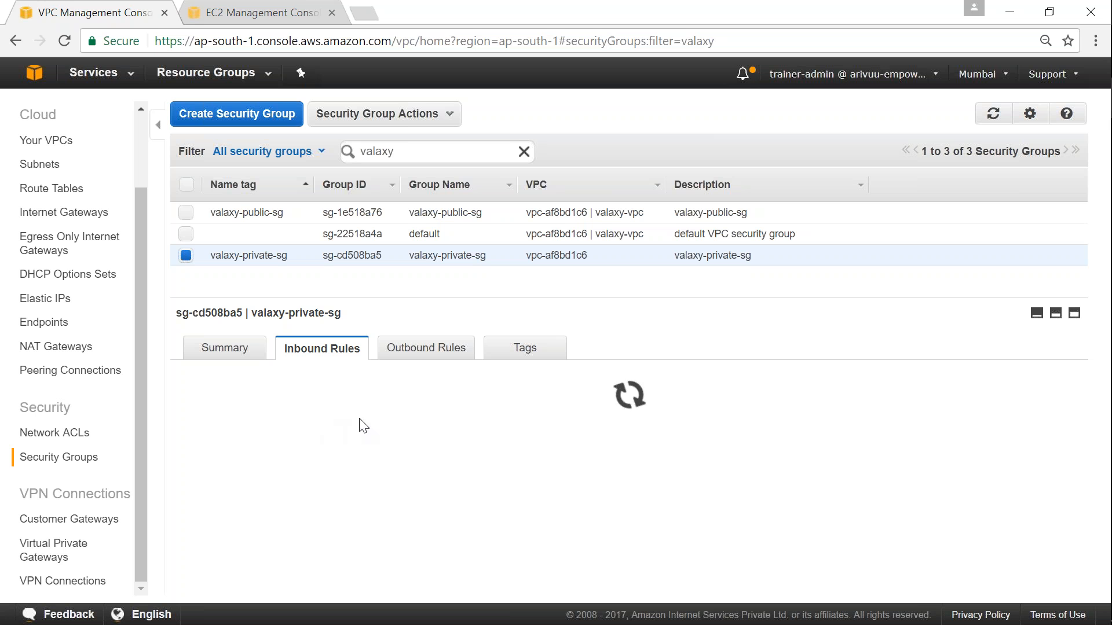
click(245, 457)
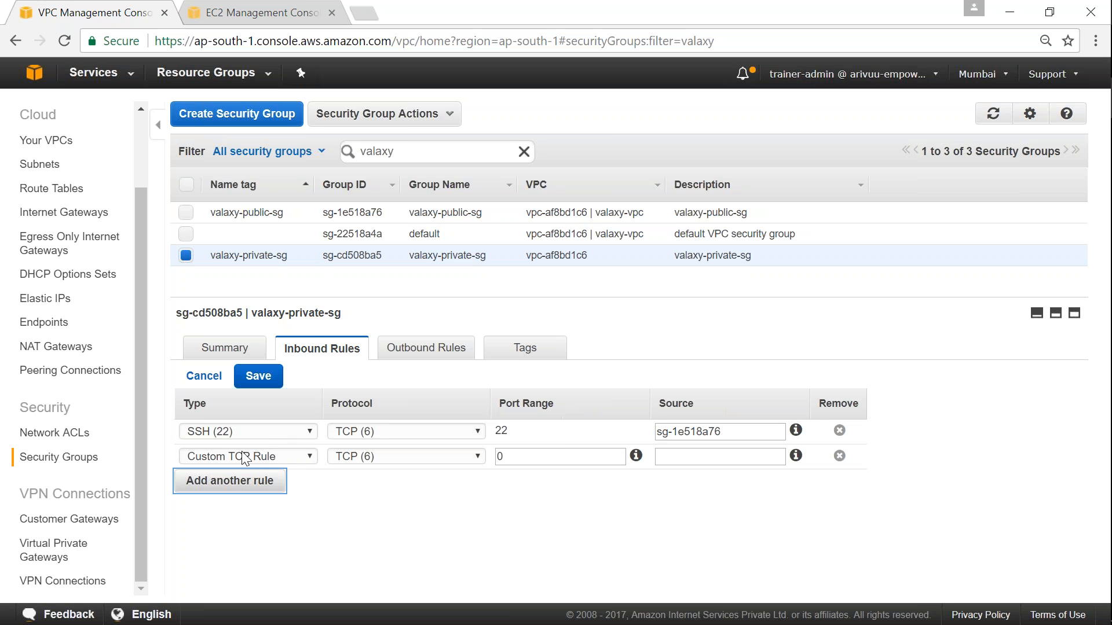
click(244, 458)
key(h)
key(Return)
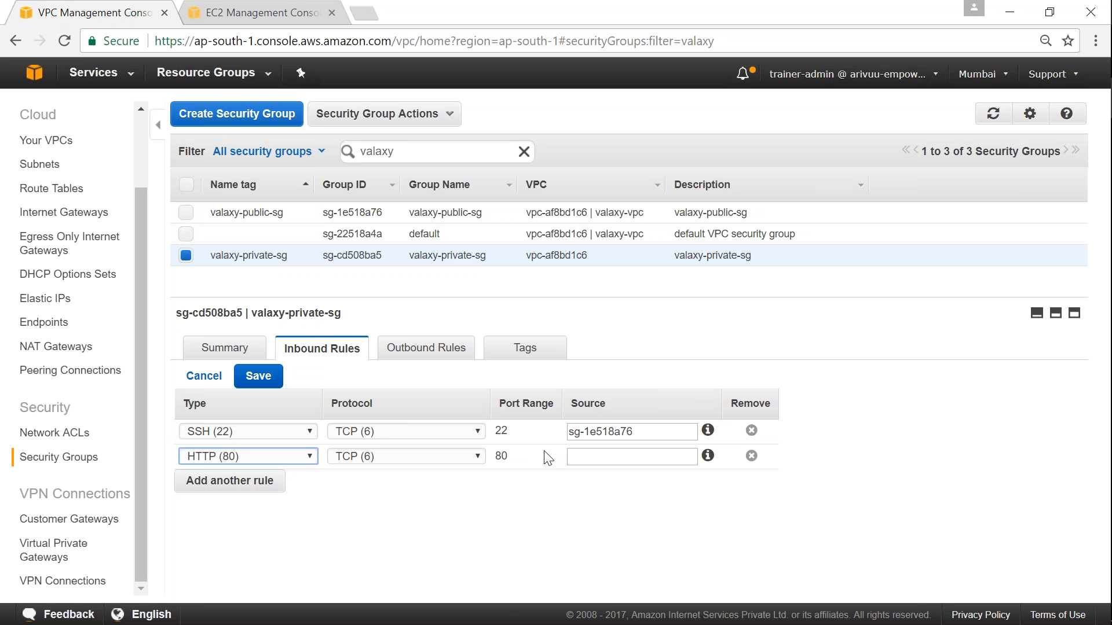
click(578, 457)
click(596, 478)
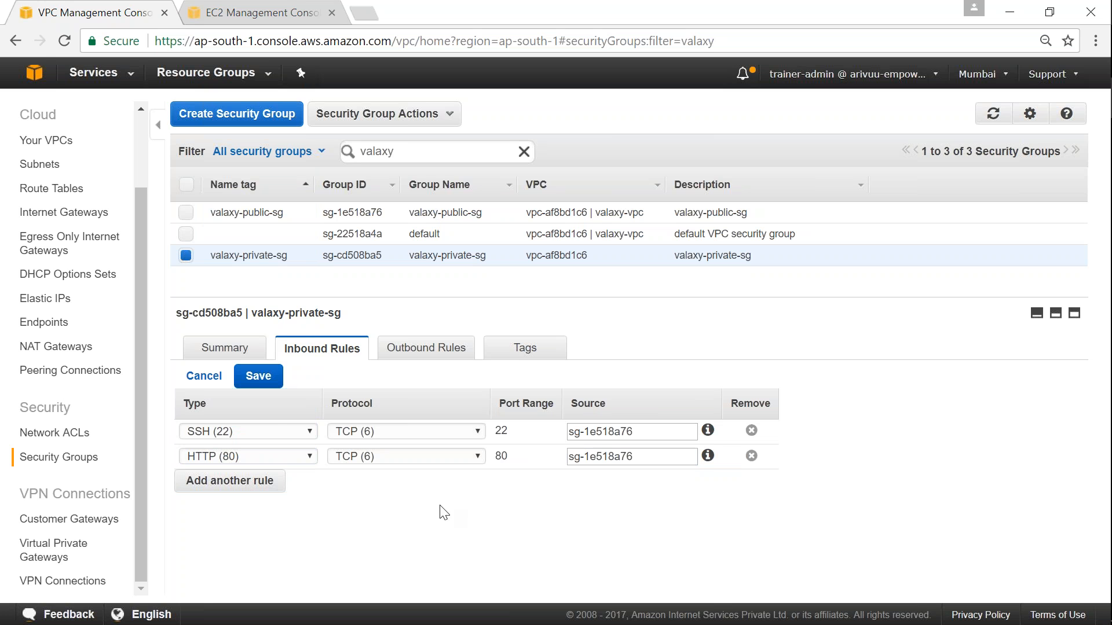
click(262, 375)
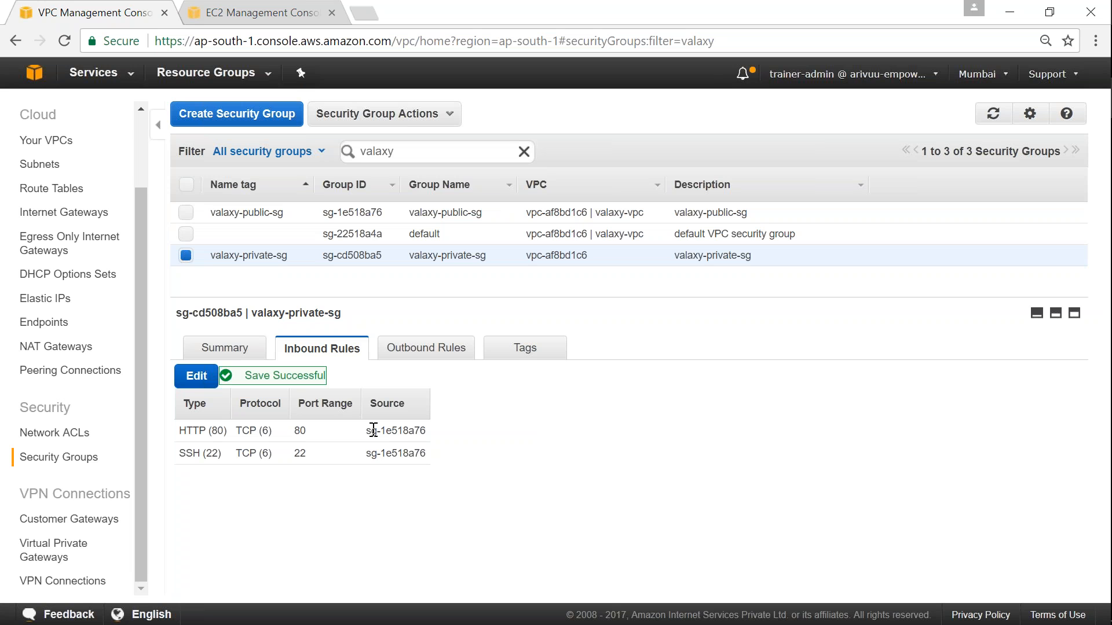
drag(373, 430, 338, 445)
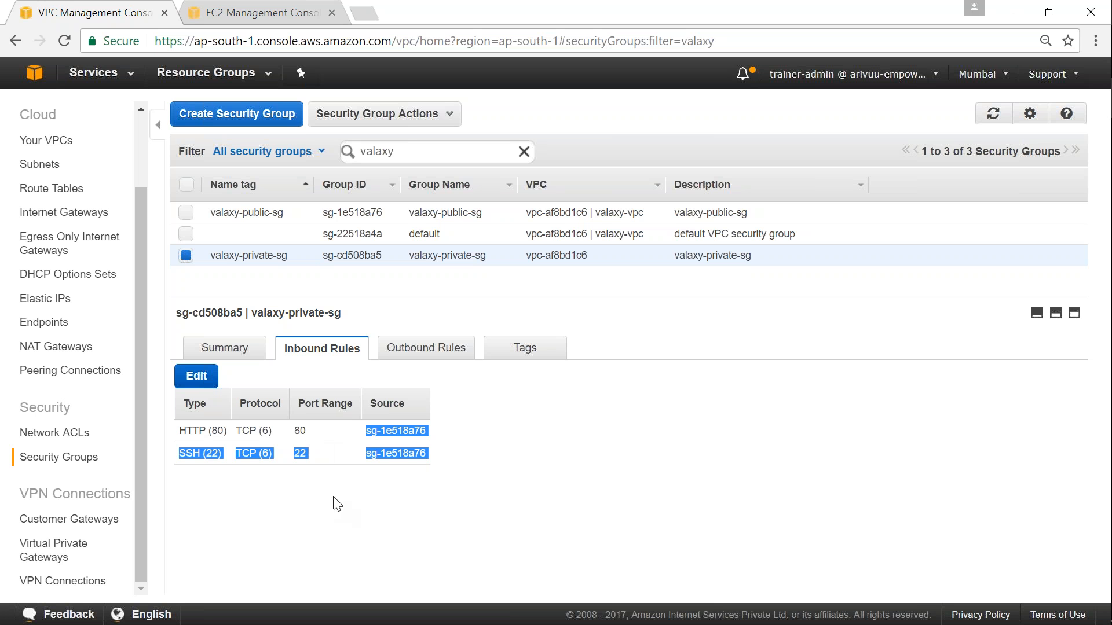
click(348, 489)
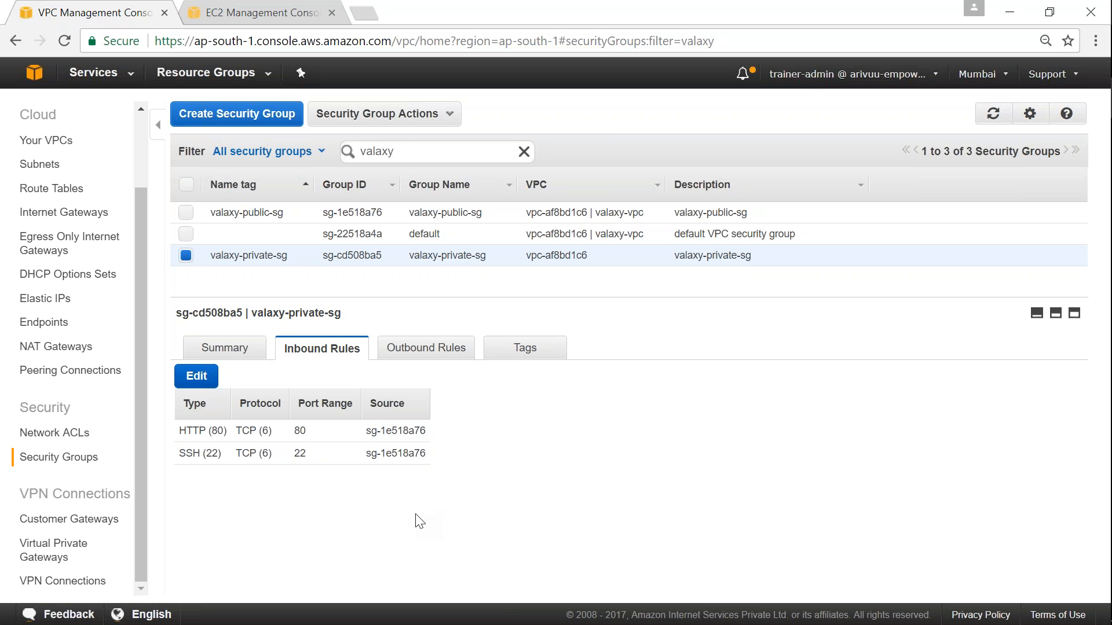
- Switch to the EC2 Management Console and clear the instance ID search from the instance list
click(266, 21)
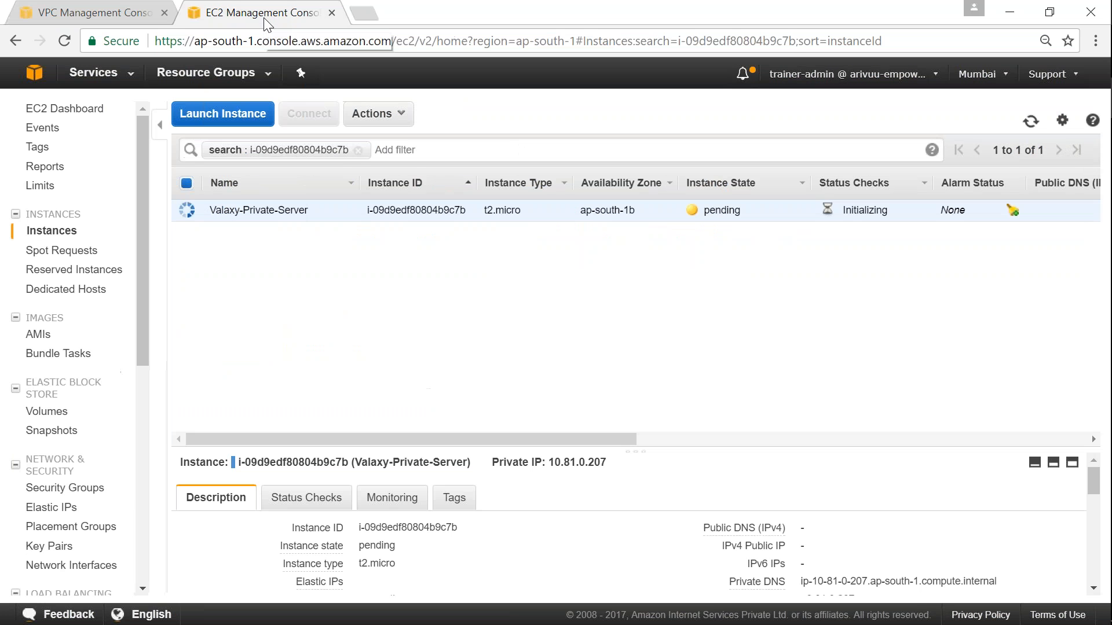
click(358, 152)
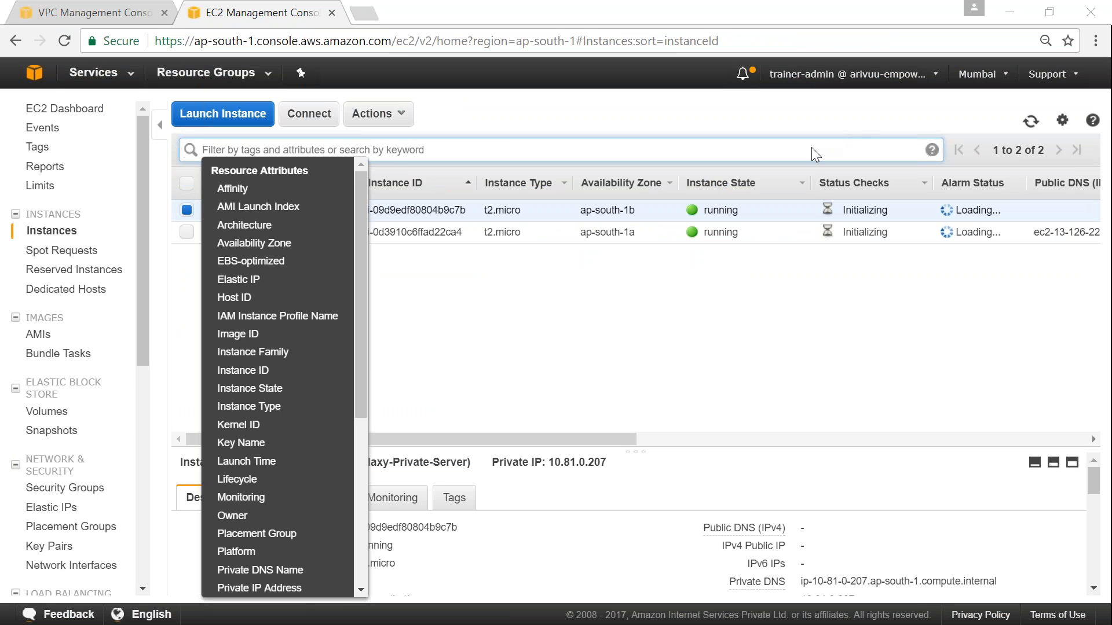
click(526, 295)
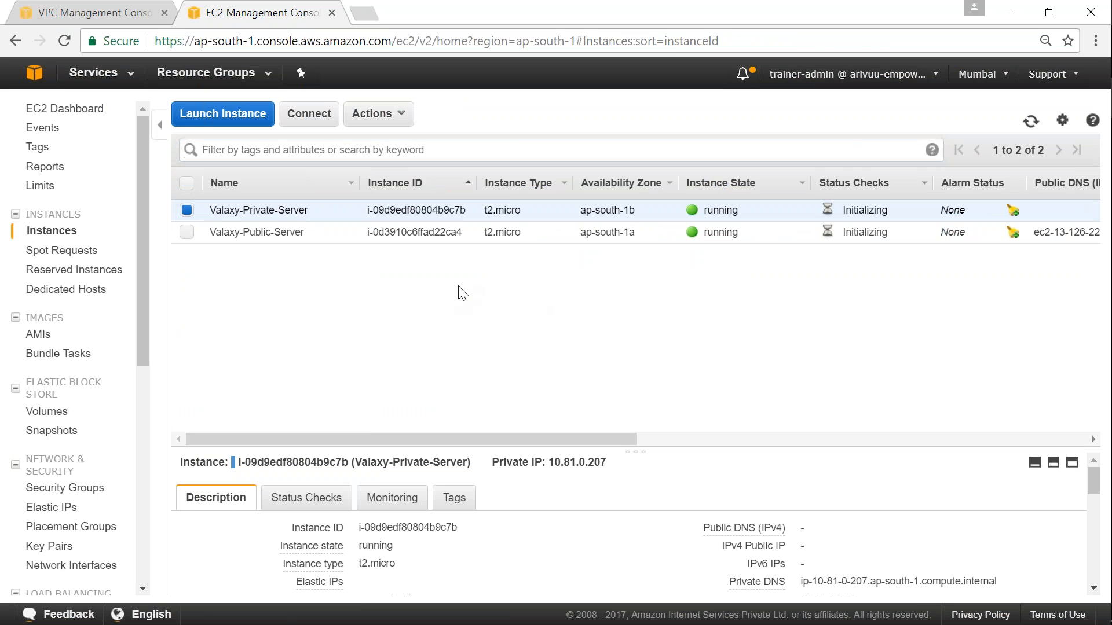
- Filter the instance list by the tag key Name with the value Valaxy
click(250, 149)
text(na)
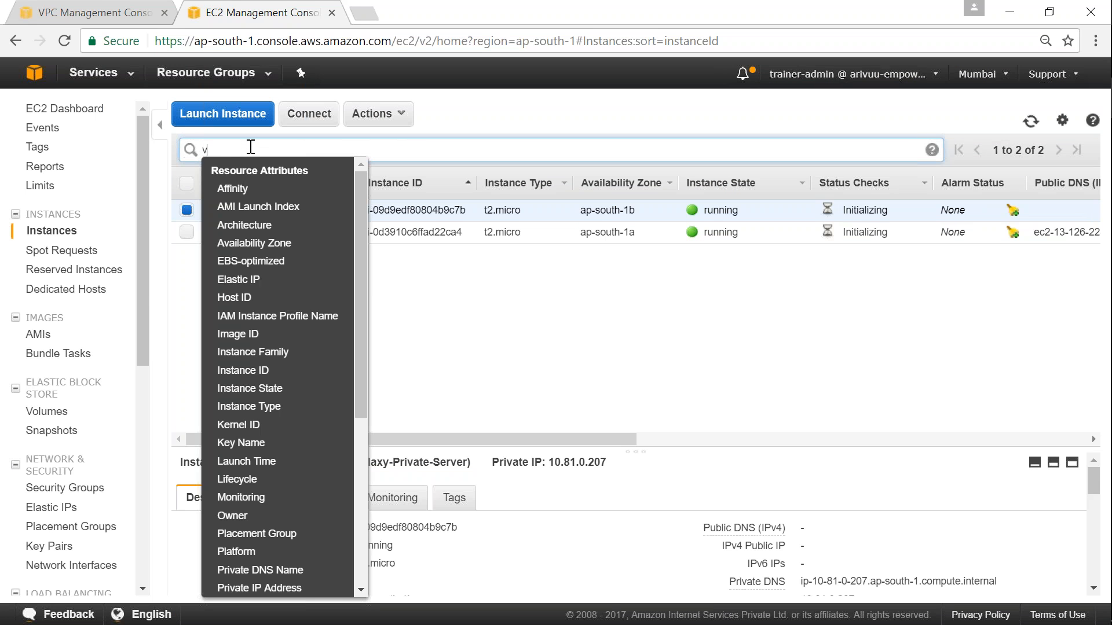
key(BackSpace)
key(BackSpace)
text(Nam)
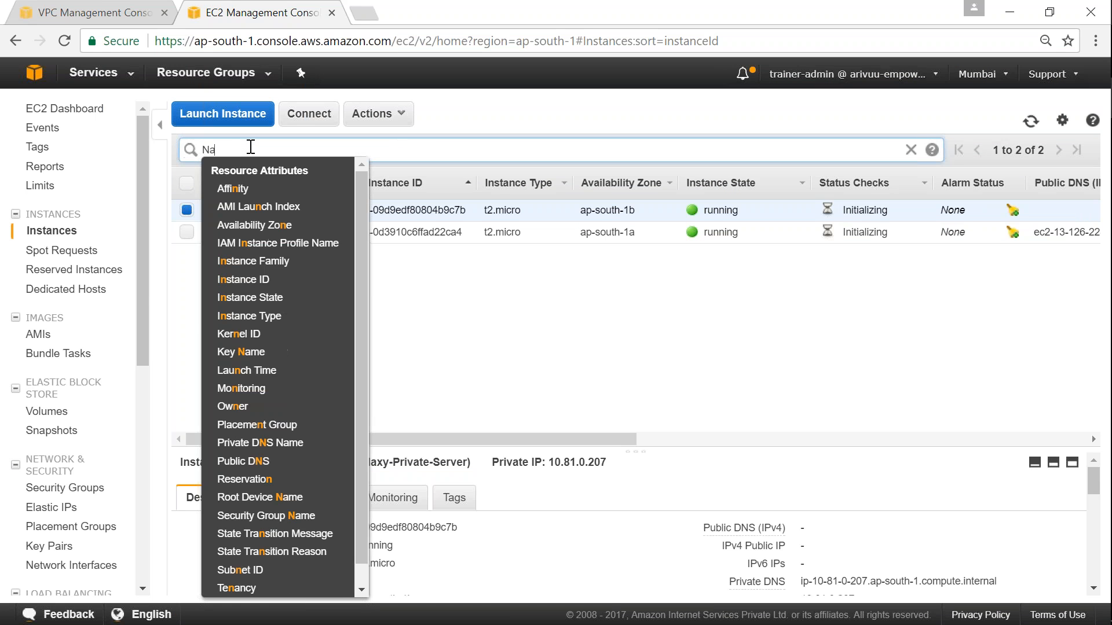
key(Down)
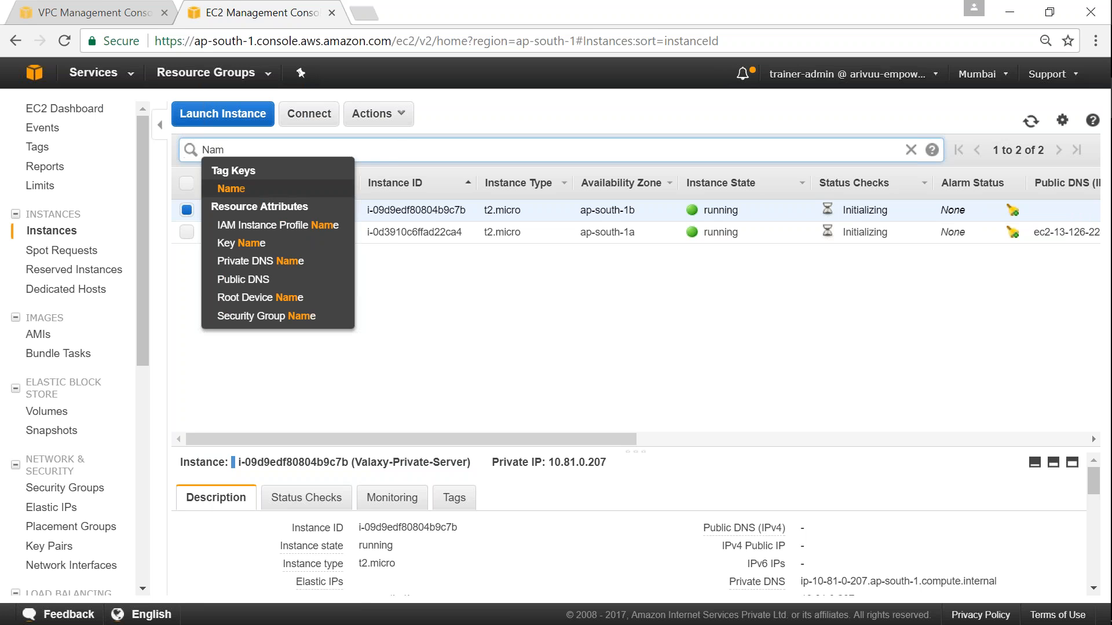
key(Return)
text(Valaxy)
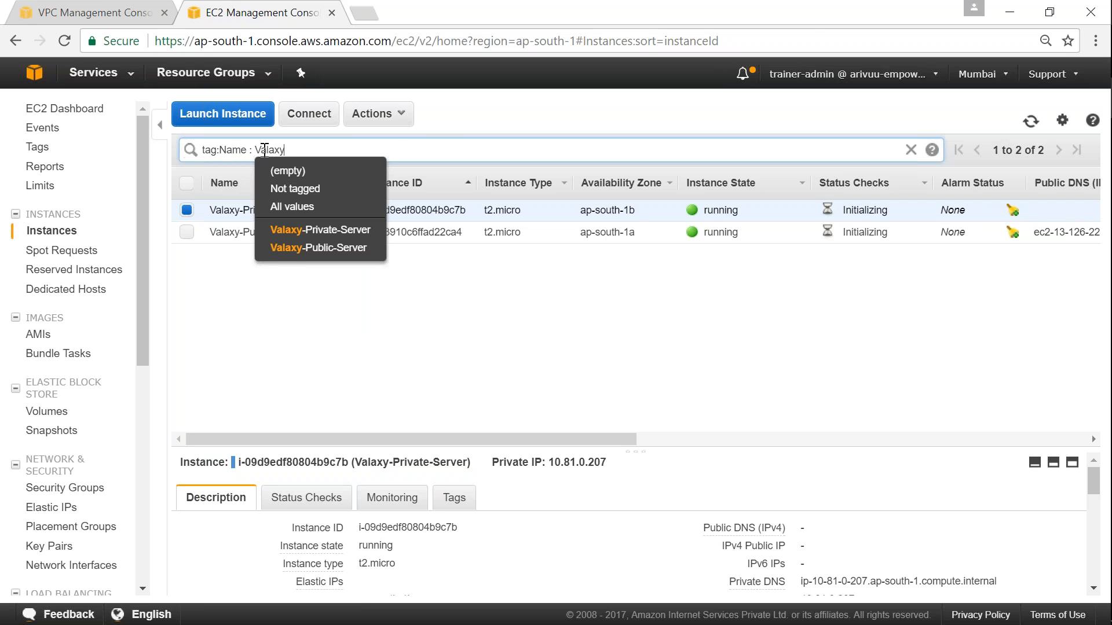
key(Return)
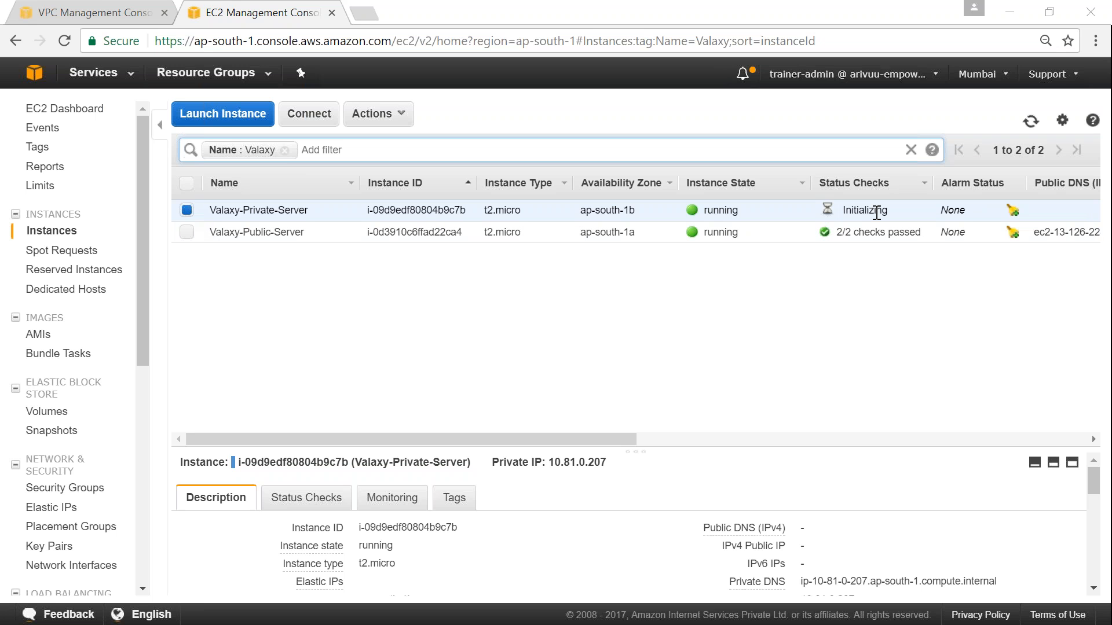
- Select only Valaxy-Public-Server, enlarge its details and copy its IPv4 public IP
click(186, 210)
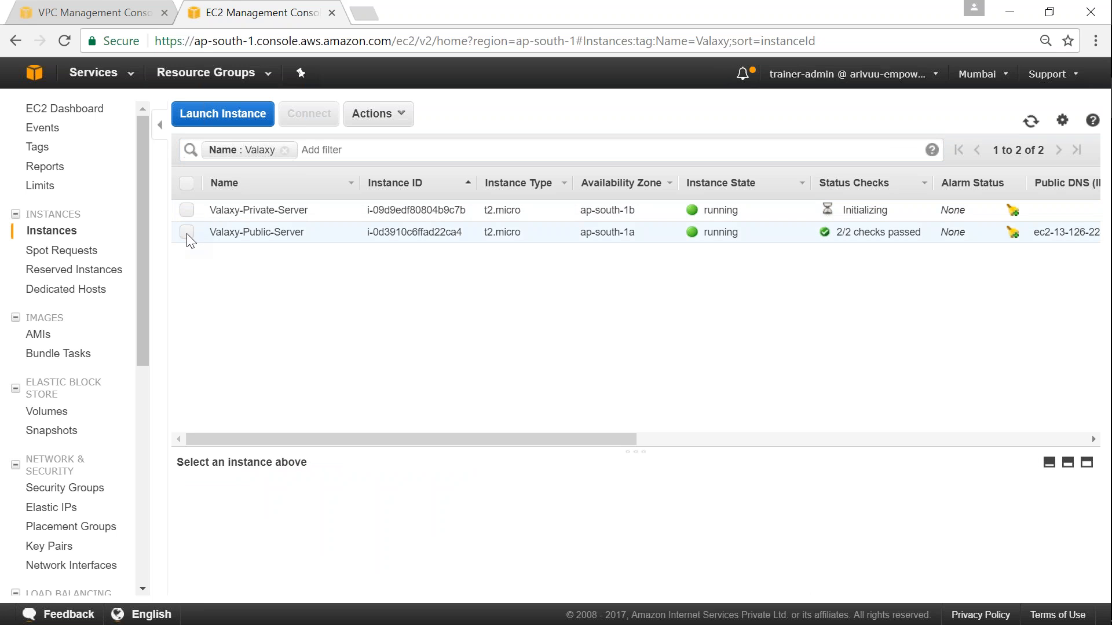
click(186, 232)
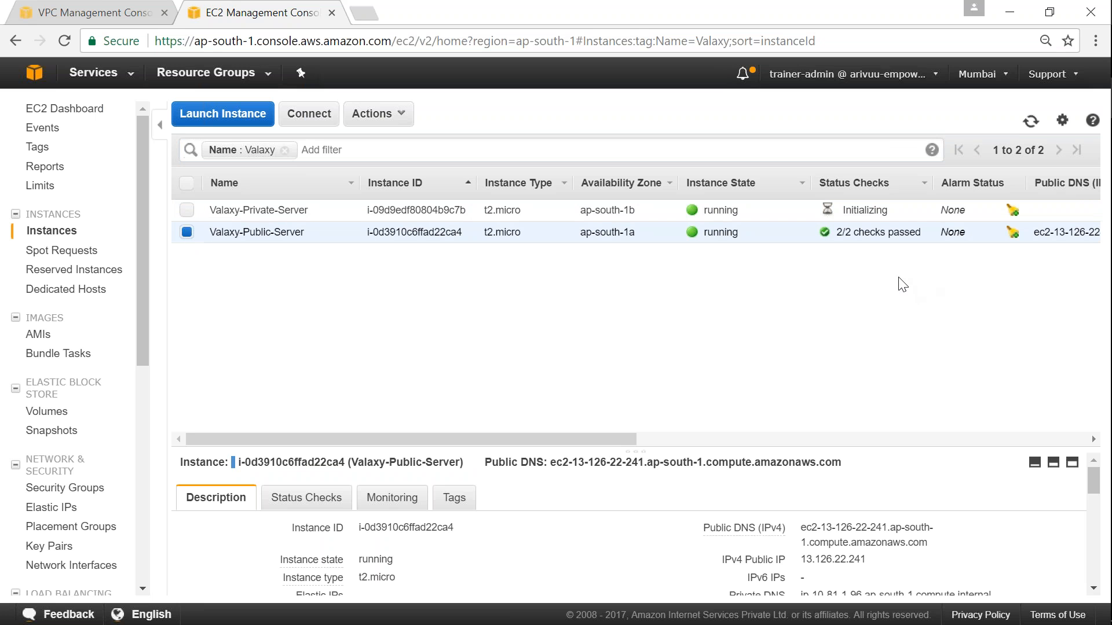
drag(836, 447, 846, 284)
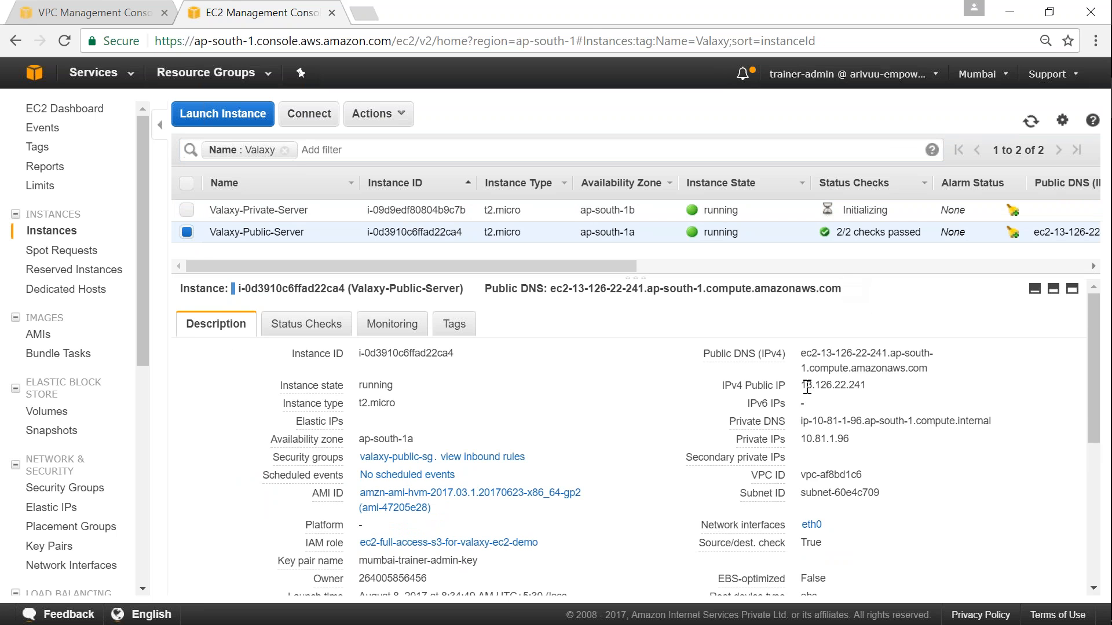
drag(802, 386, 893, 385)
key(ctrl+c)
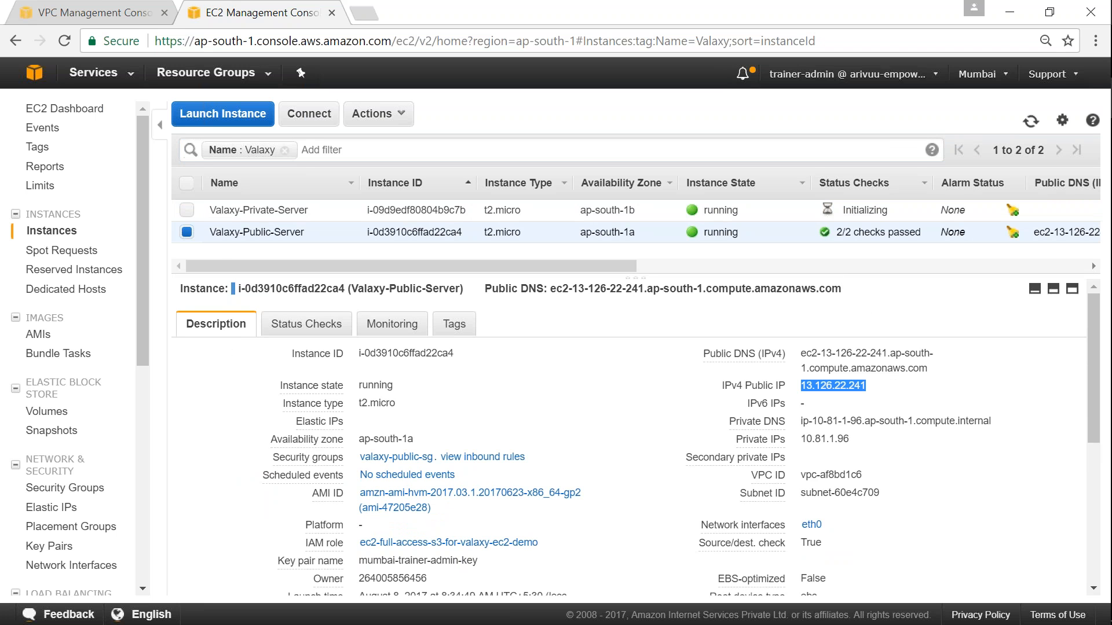
- Open the copied public IP 13.126.22.241 in a new browser tab to test the public web server
key(alt+Tab)
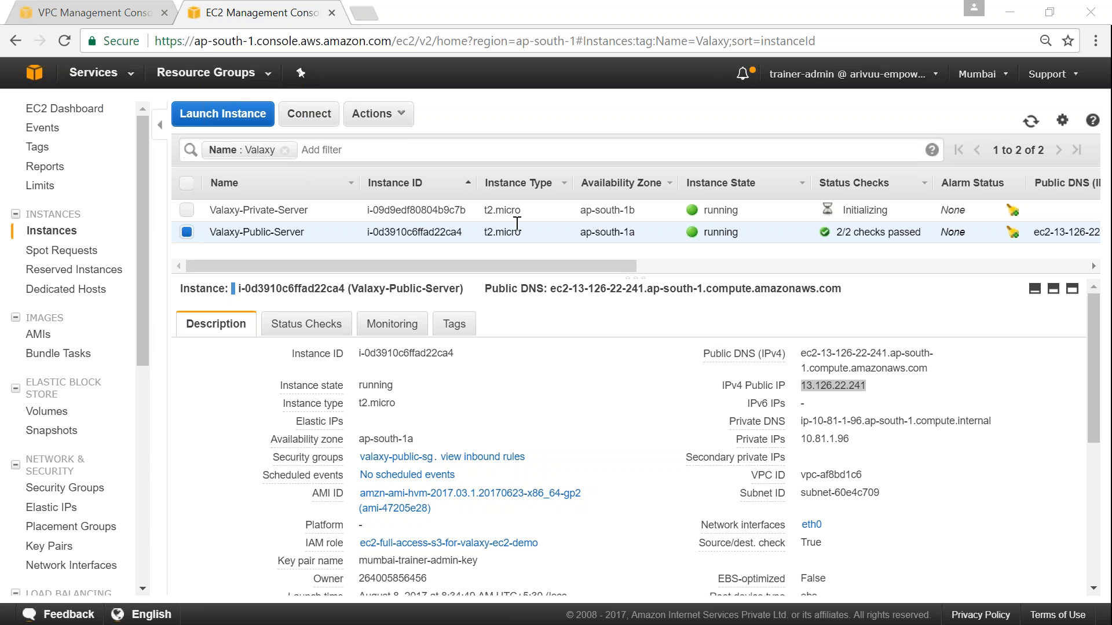
click(361, 16)
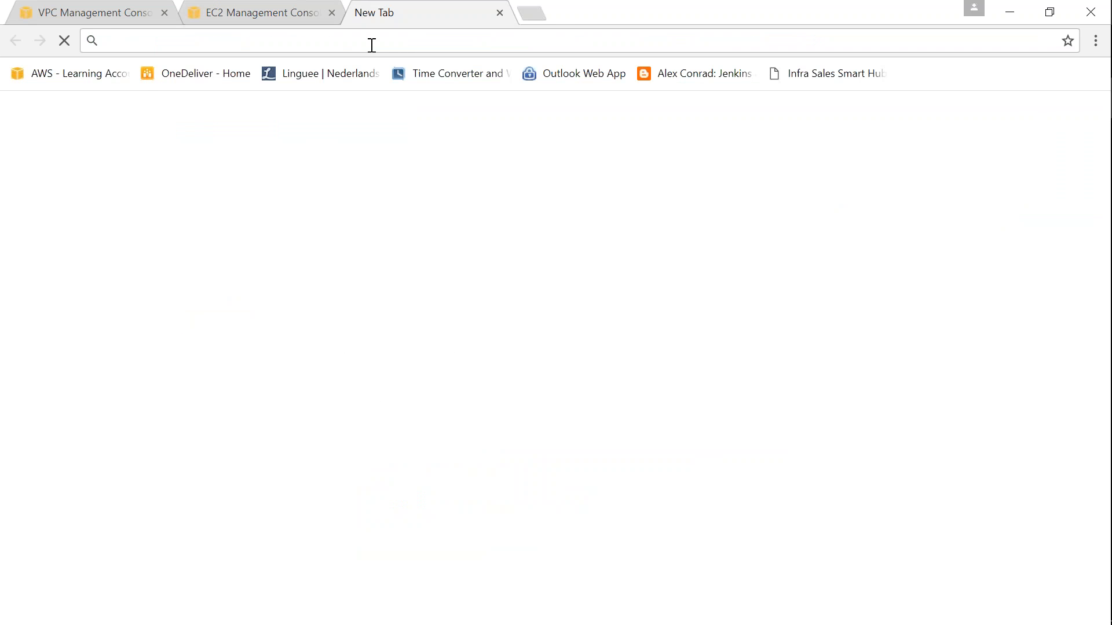
key(ctrl+v)
key(Return)
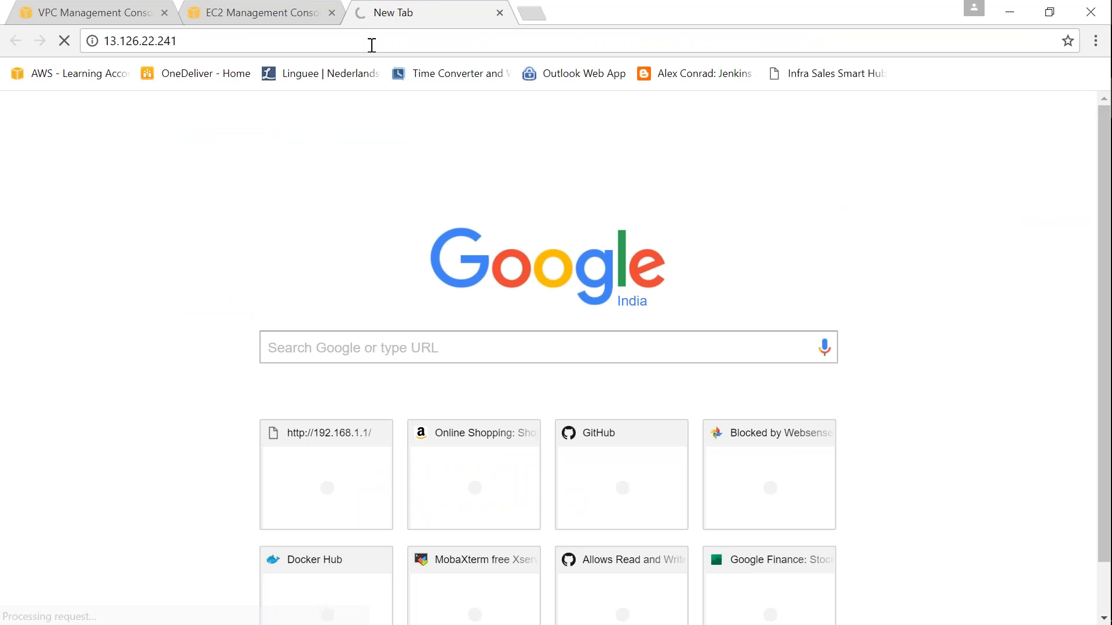
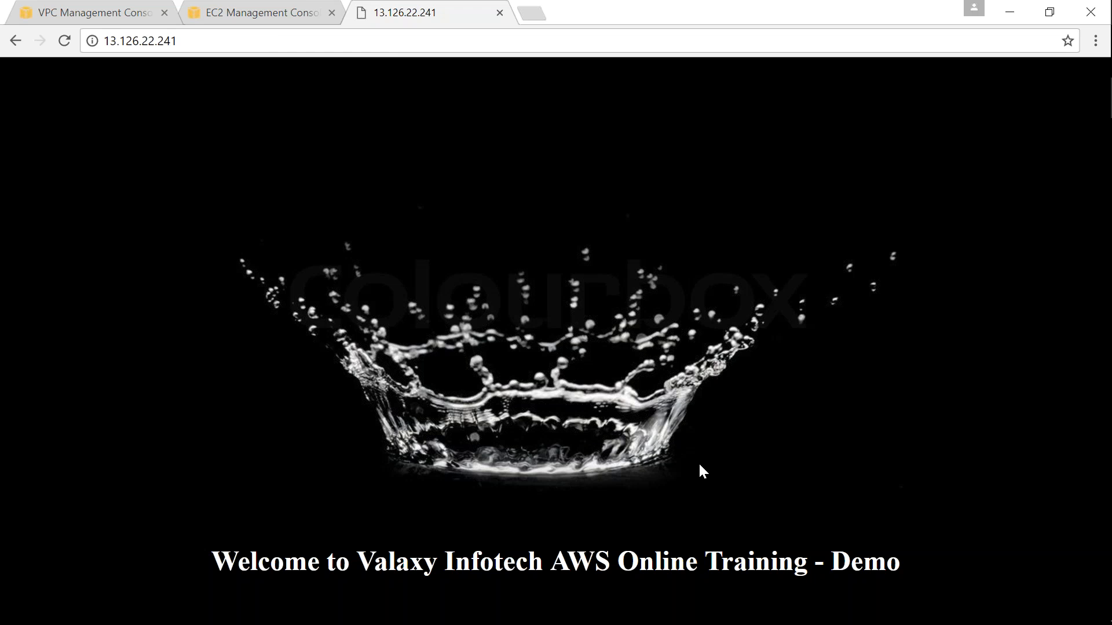
- Return to the EC2 console, select only Valaxy-Private-Server and examine its public and private IP entries
click(273, 22)
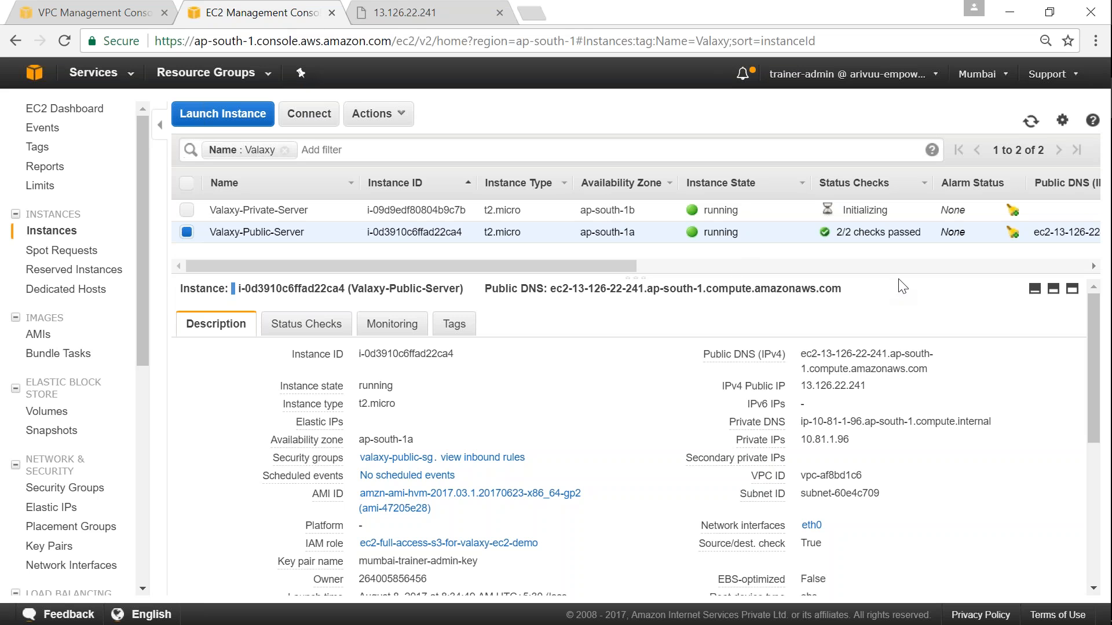
click(187, 210)
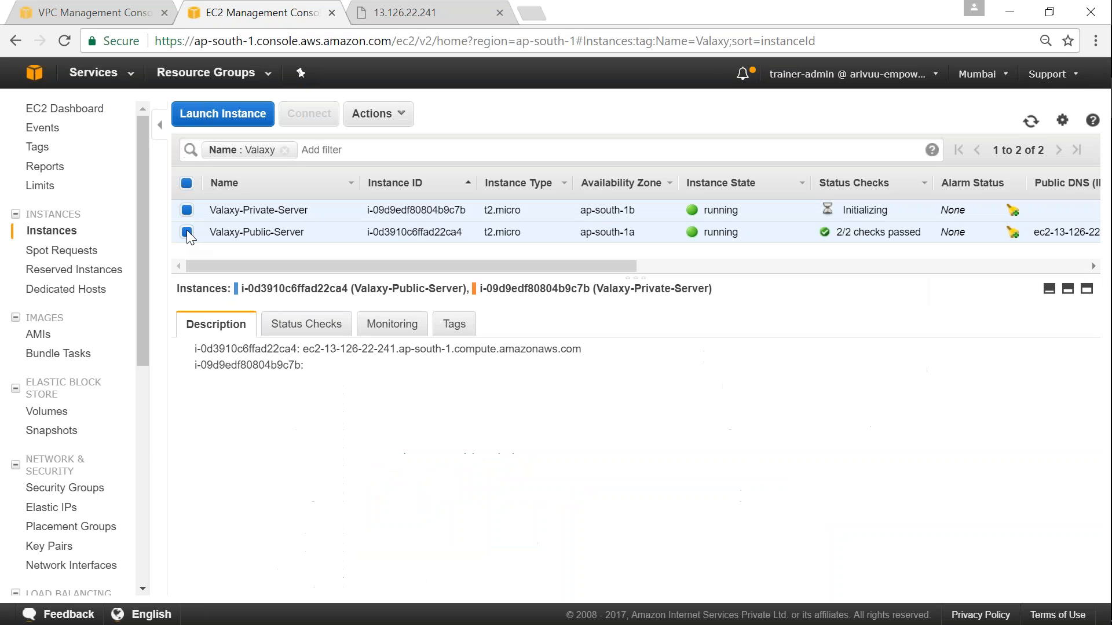
click(186, 232)
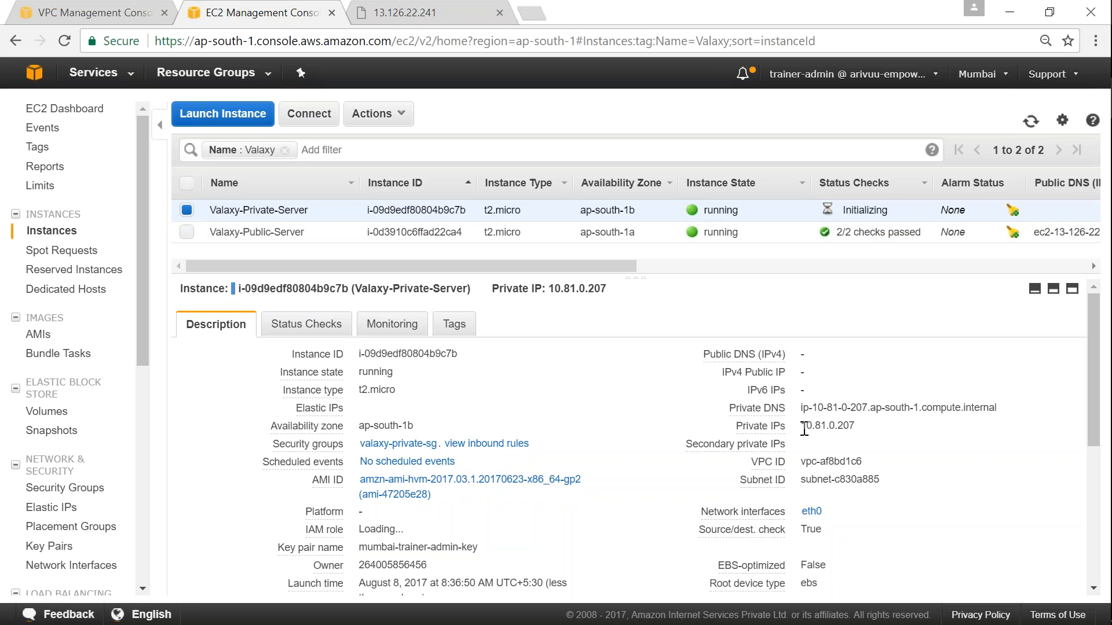
drag(813, 427, 862, 430)
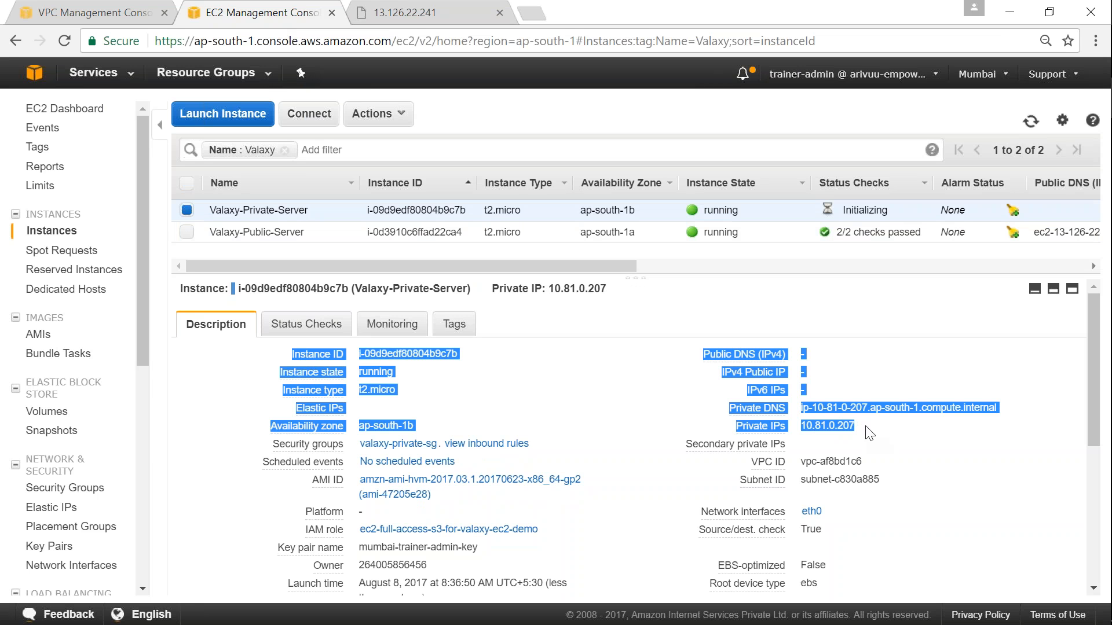
click(835, 427)
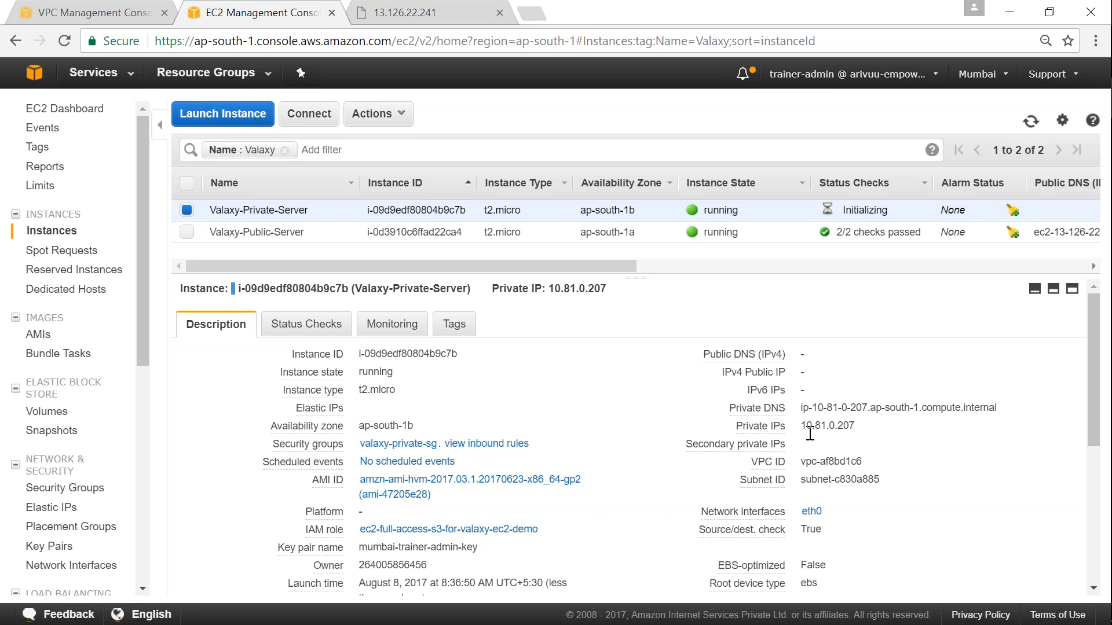
drag(806, 427, 855, 428)
click(850, 425)
- Switch to MobaXterm and review the Valaxy-Public-Server session's remote host and advanced SSH settings, including the private key option
key(alt+Tab)
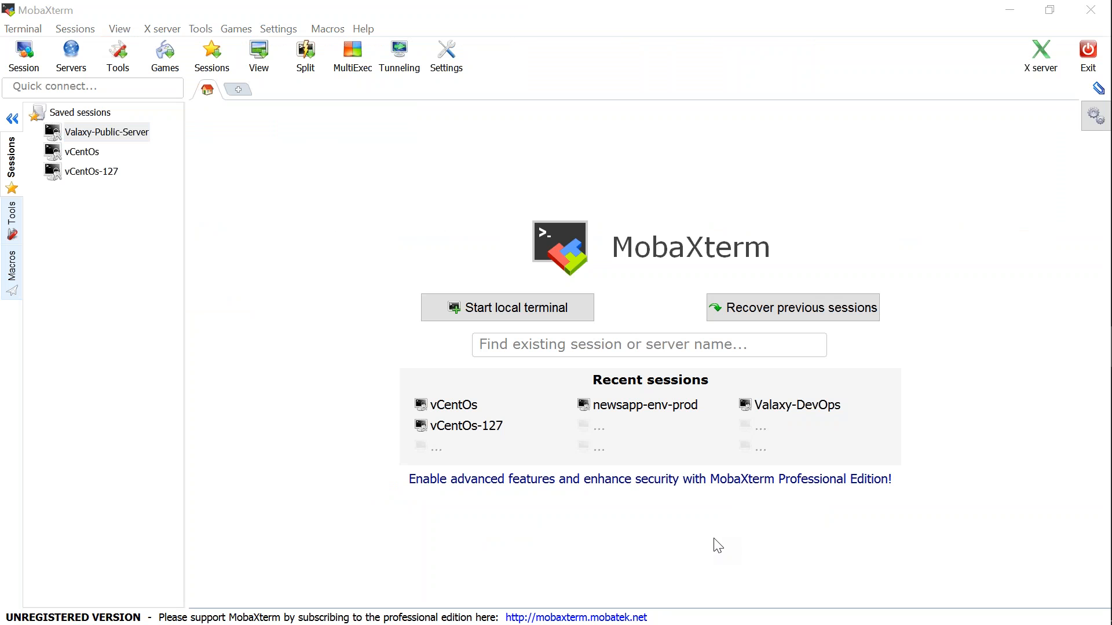
right_click(103, 136)
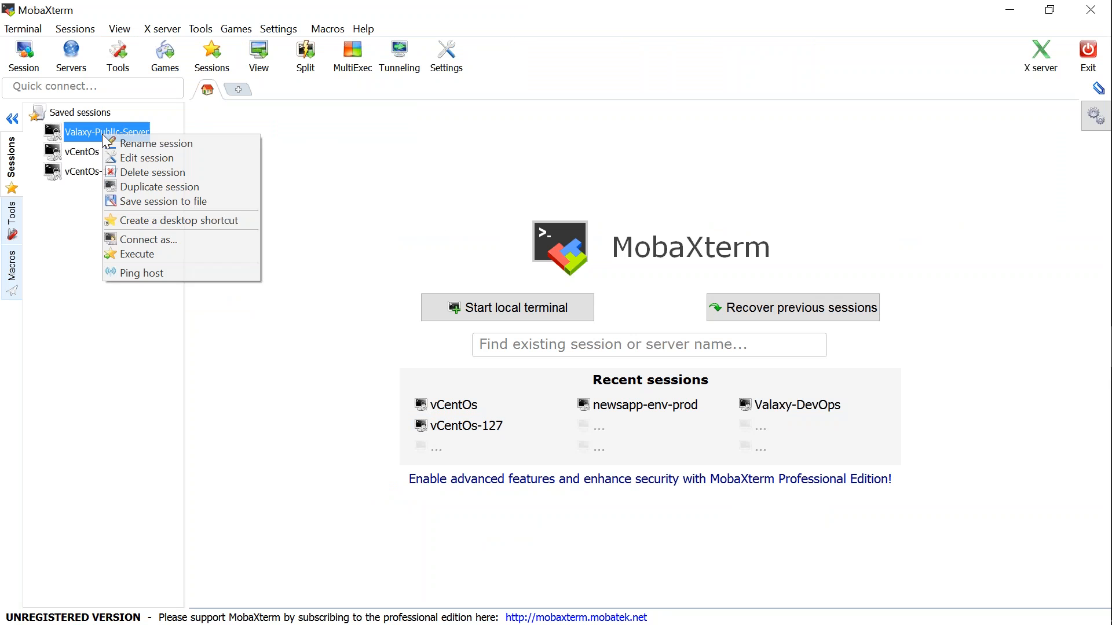
click(157, 157)
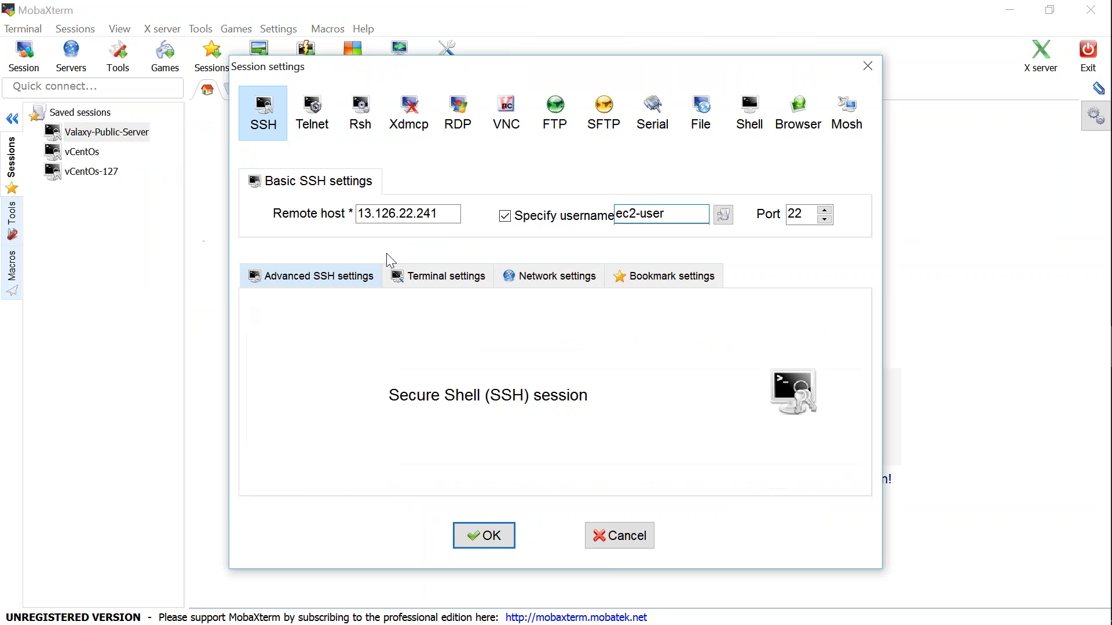
click(441, 214)
drag(441, 214, 355, 214)
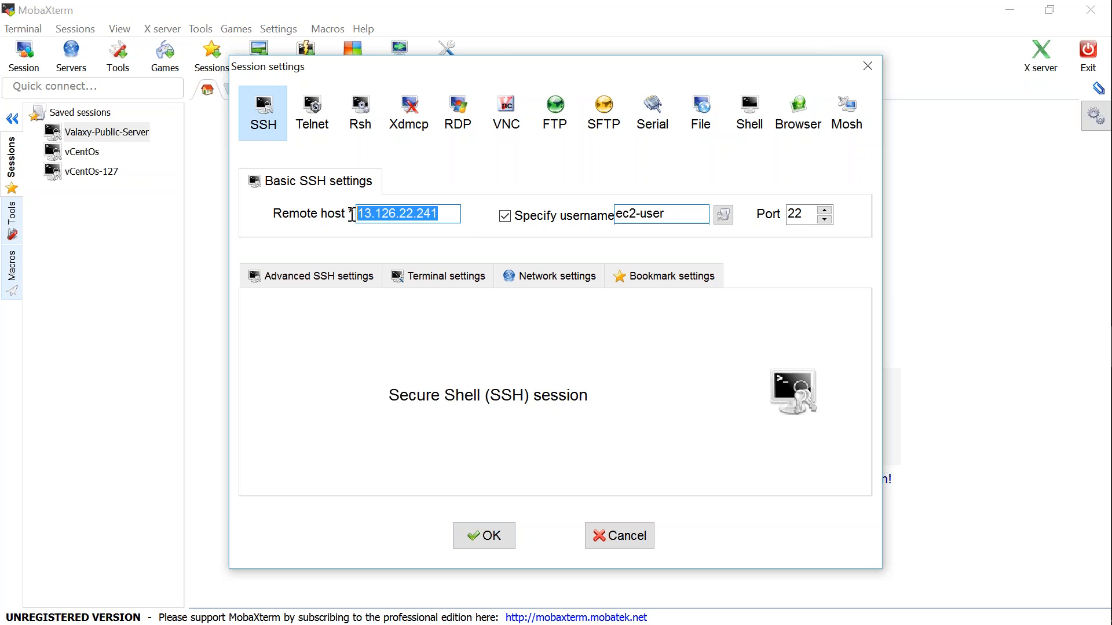
click(355, 289)
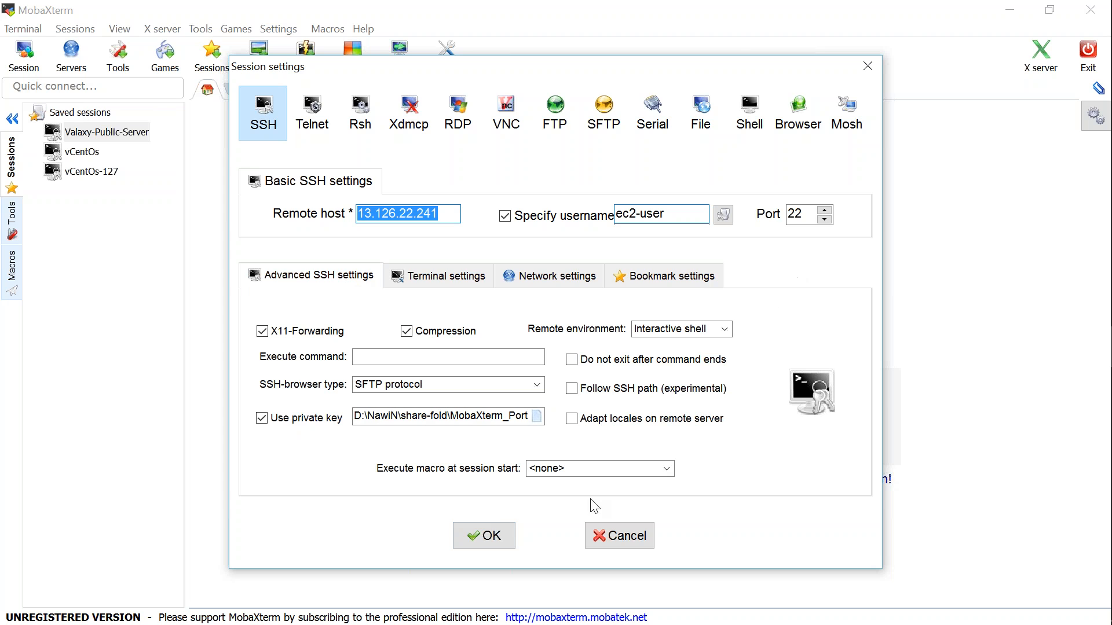
click(483, 536)
- Connect to the saved Valaxy-Public-Server SSH session and collapse the sessions sidebar
double_click(128, 132)
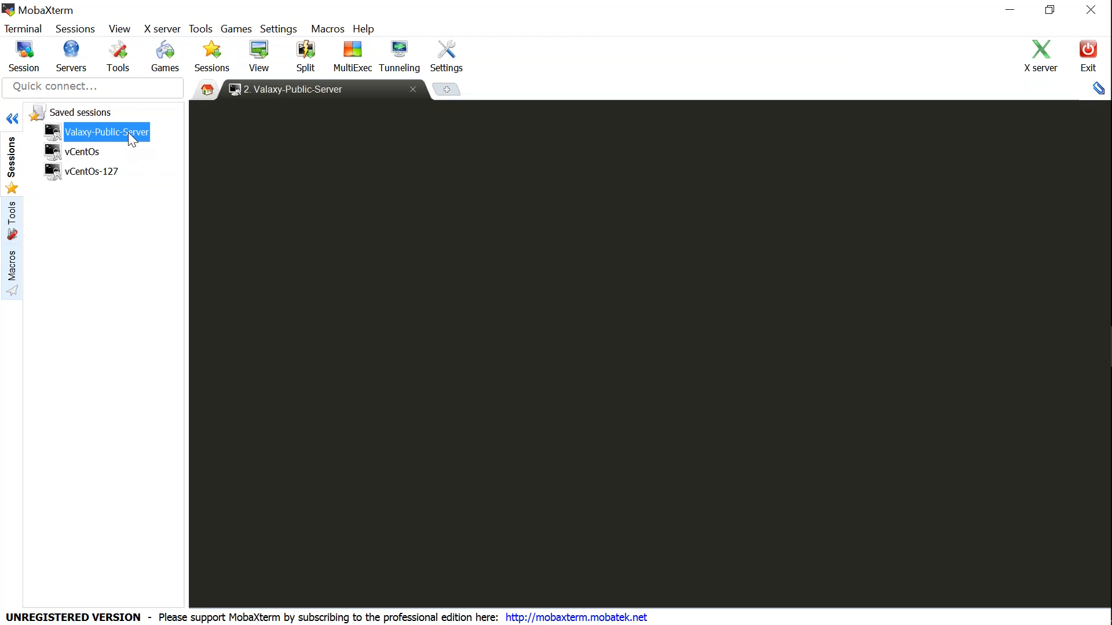
click(20, 121)
mouse_move(11, 150)
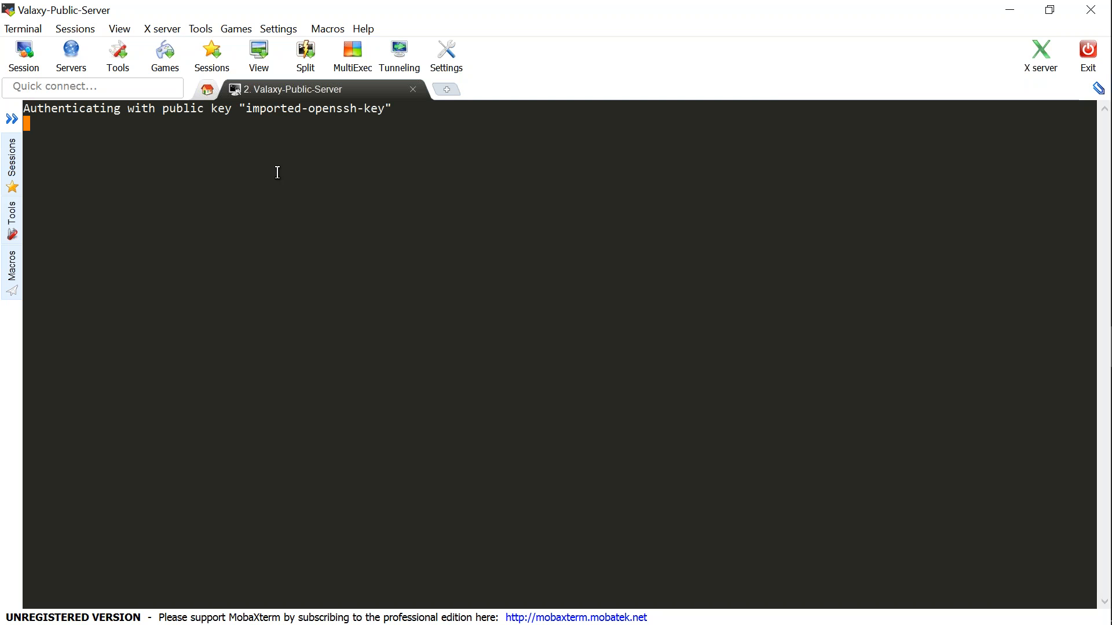
- Switch to the root user's login shell on the public server with sudo su -
click(11, 119)
scroll(368, 417, up, 2)
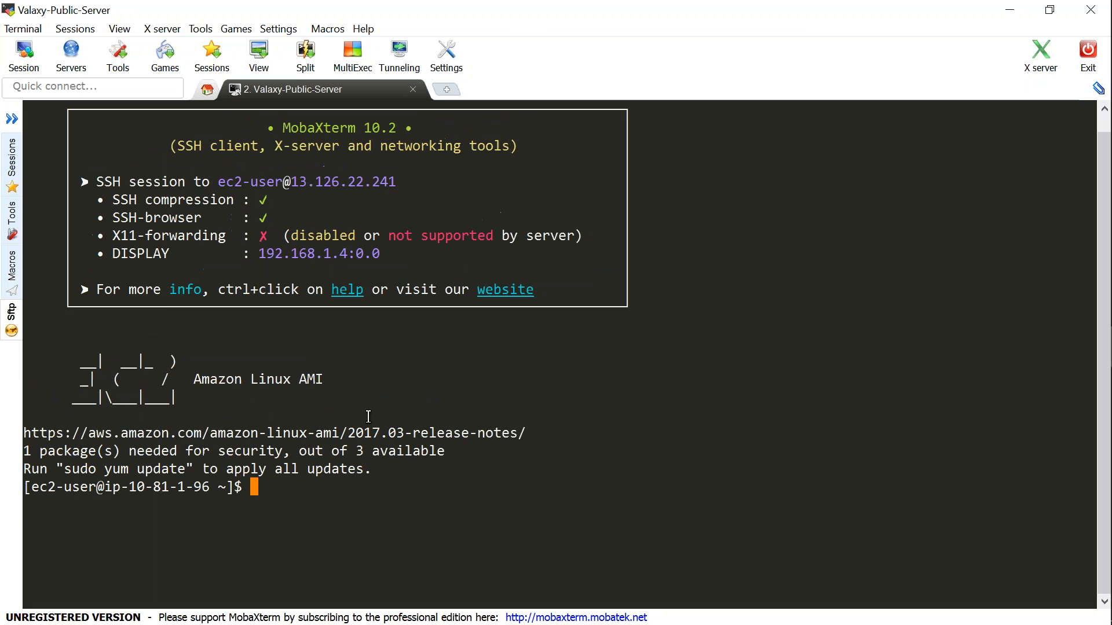
scroll(368, 417, up, 1)
text(sud)
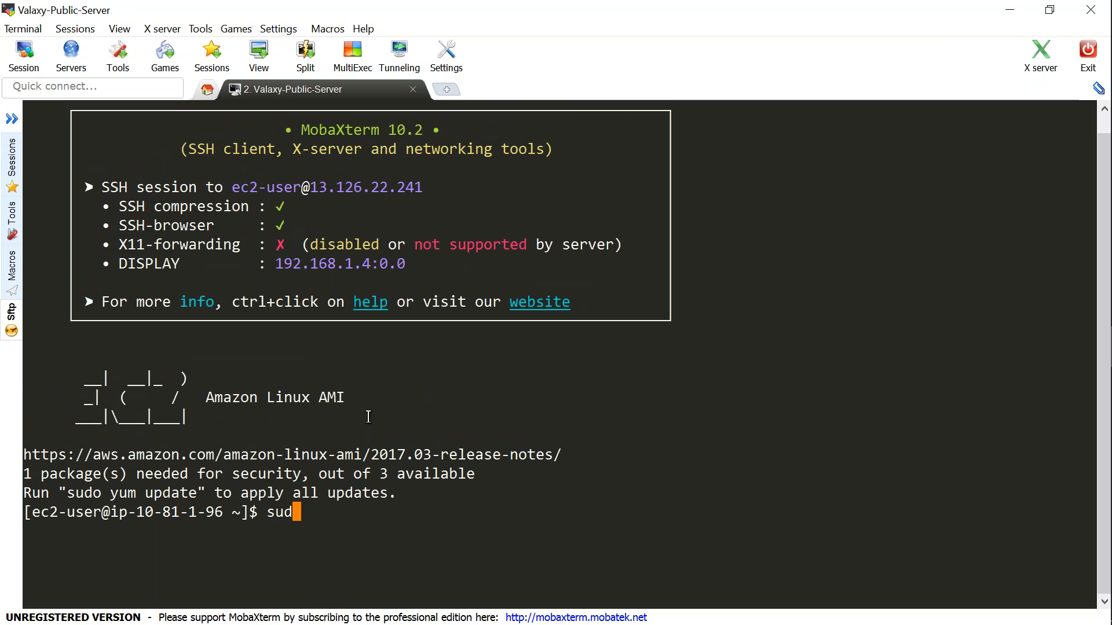
text(o su -)
key(Return)
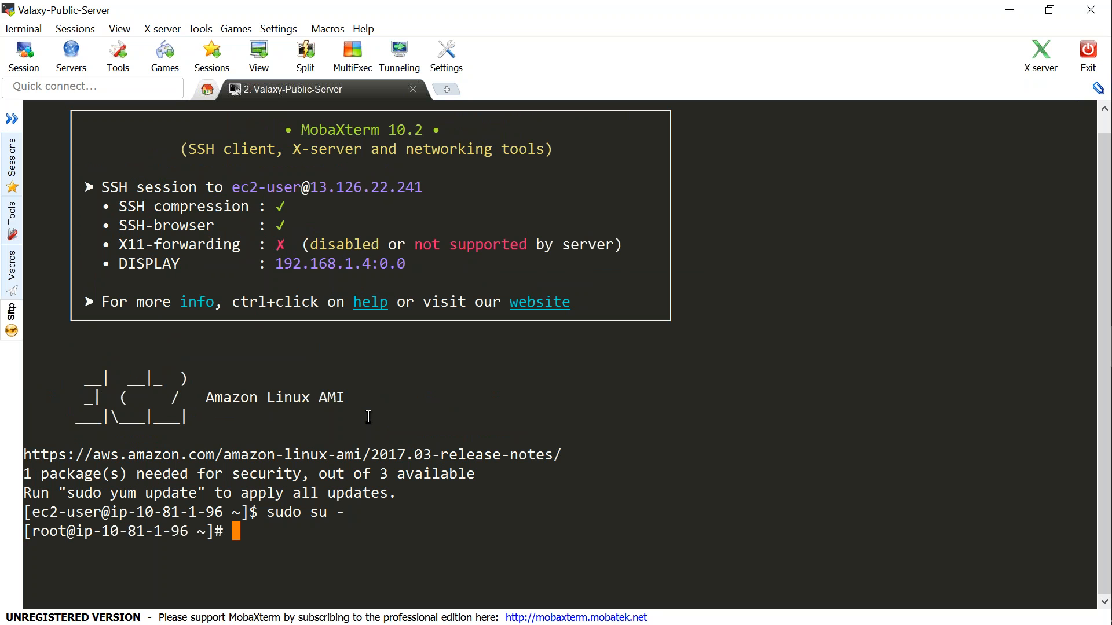
- Check the web server's state on the public server with service httpd status and highlight the result line
text(service httpd status)
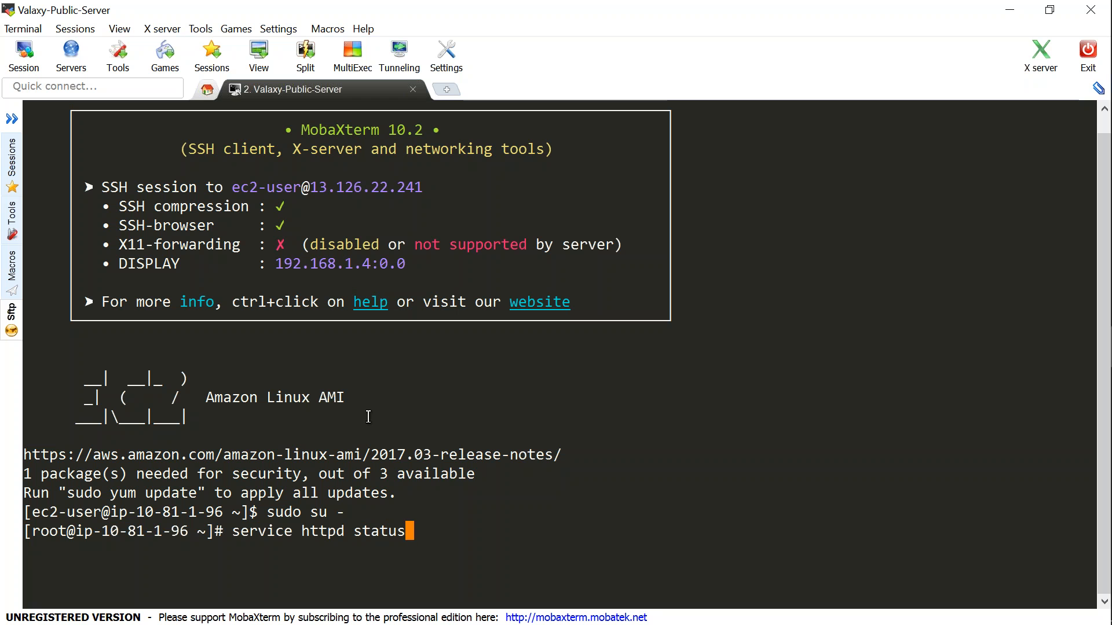
key(Return)
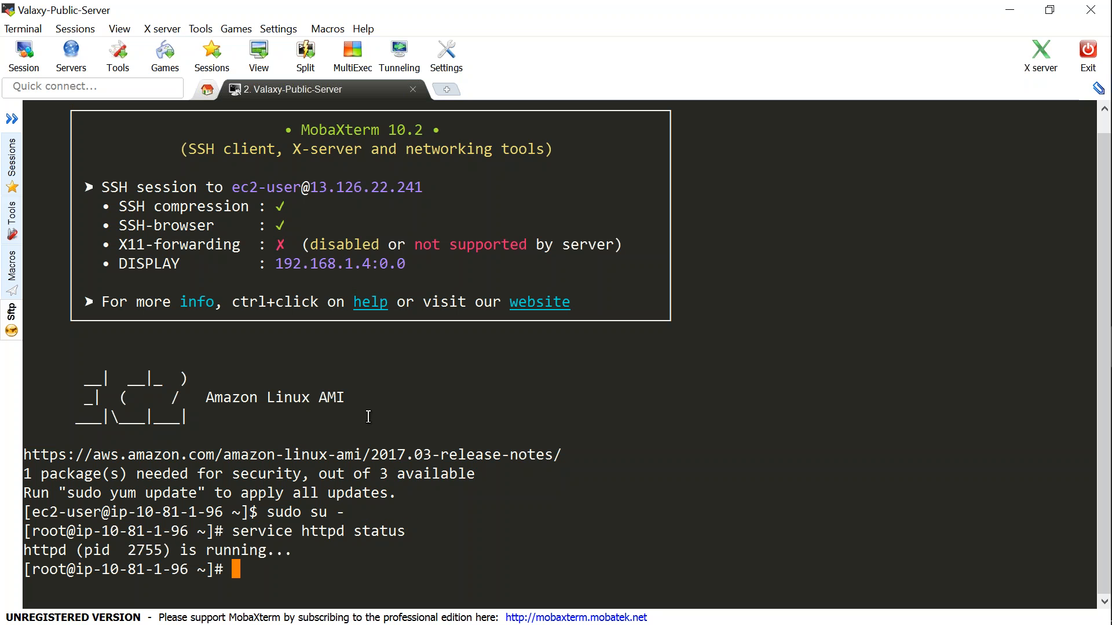
drag(23, 550, 301, 550)
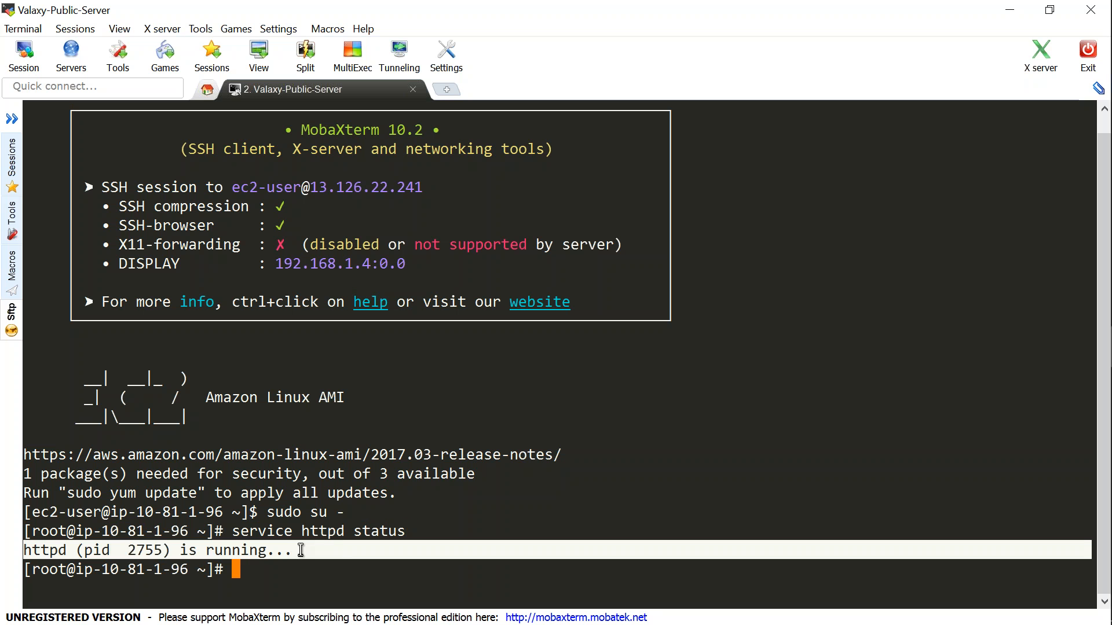
click(336, 550)
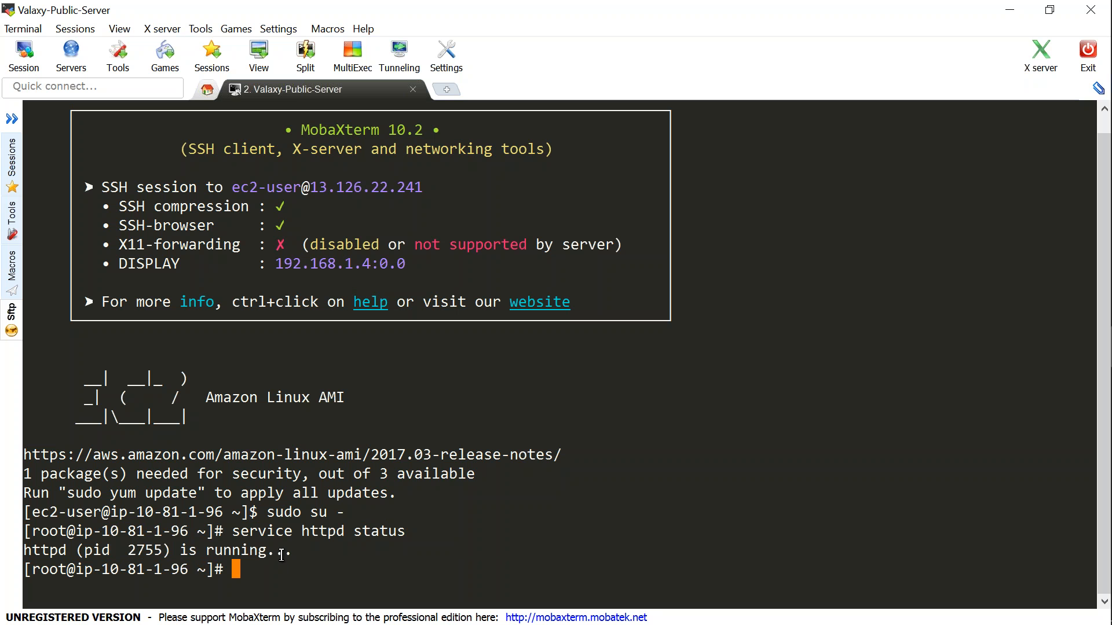
- Ping the private server at 10.81.0.207 from the public server and stop the ping after several packets
text(ping)
drag(104, 570, 170, 571)
click(155, 570)
click(159, 571)
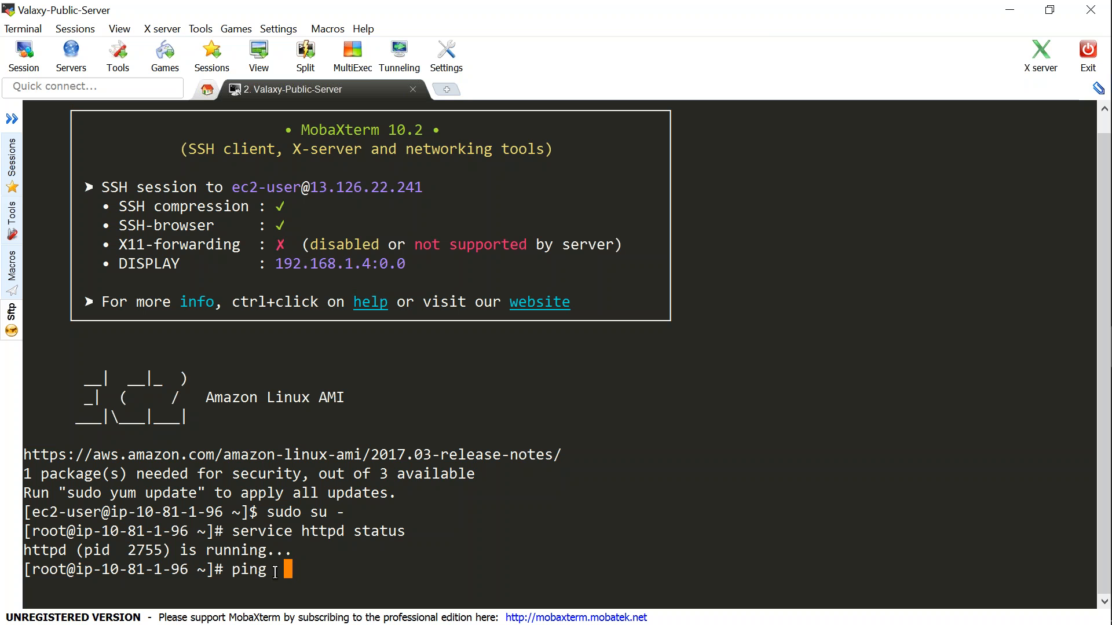
double_click(157, 569)
click(343, 566)
right_click(359, 572)
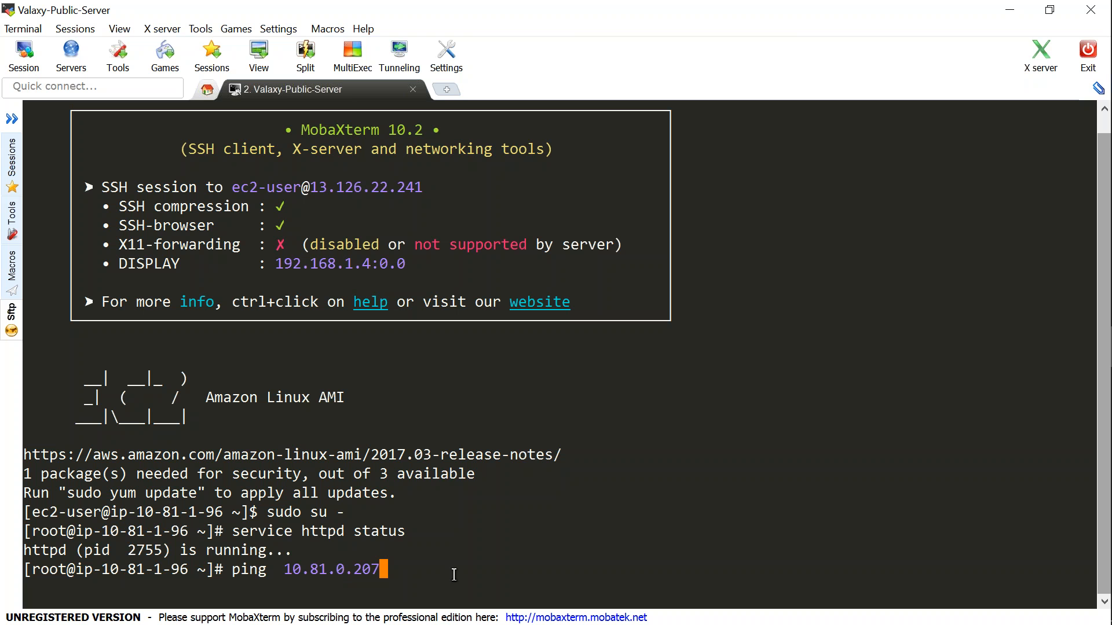
key(Return)
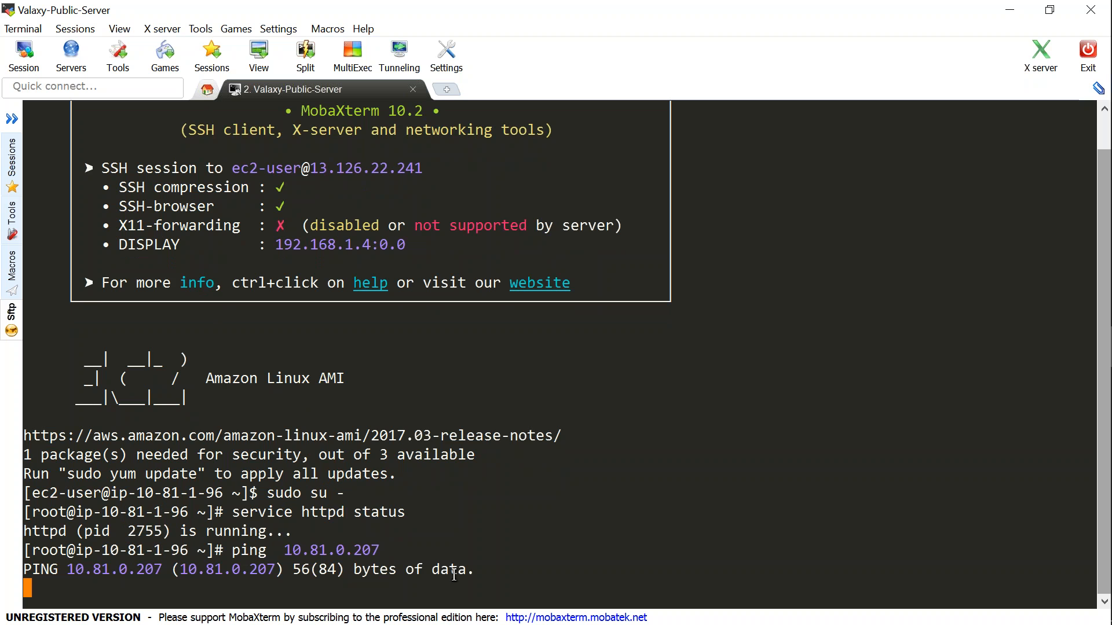
key(ctrl+c)
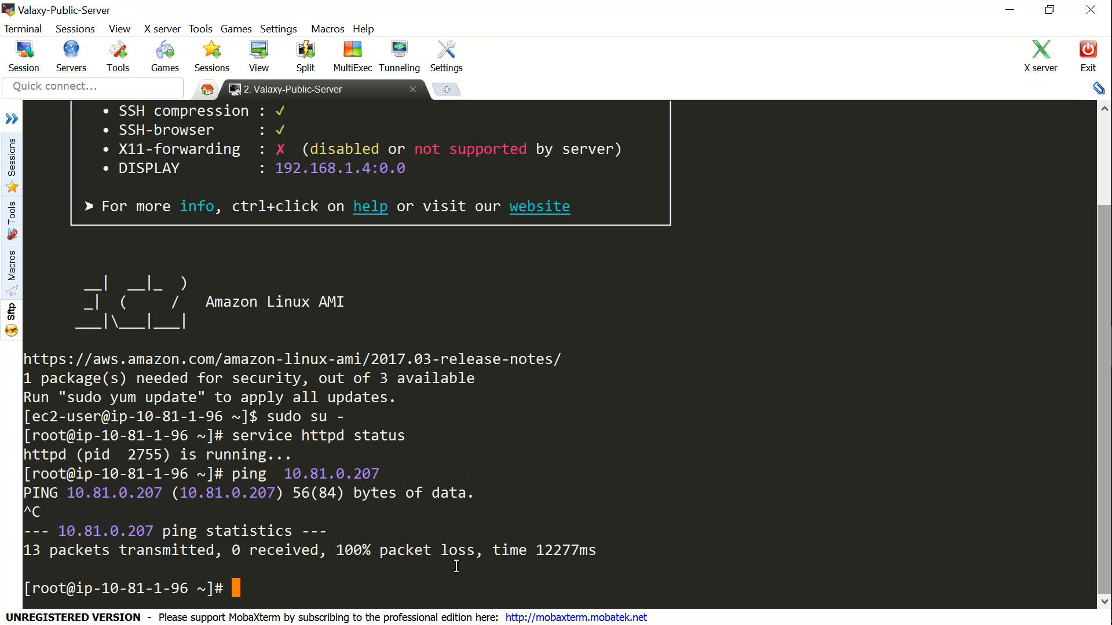
text(ssh ec2-user@)
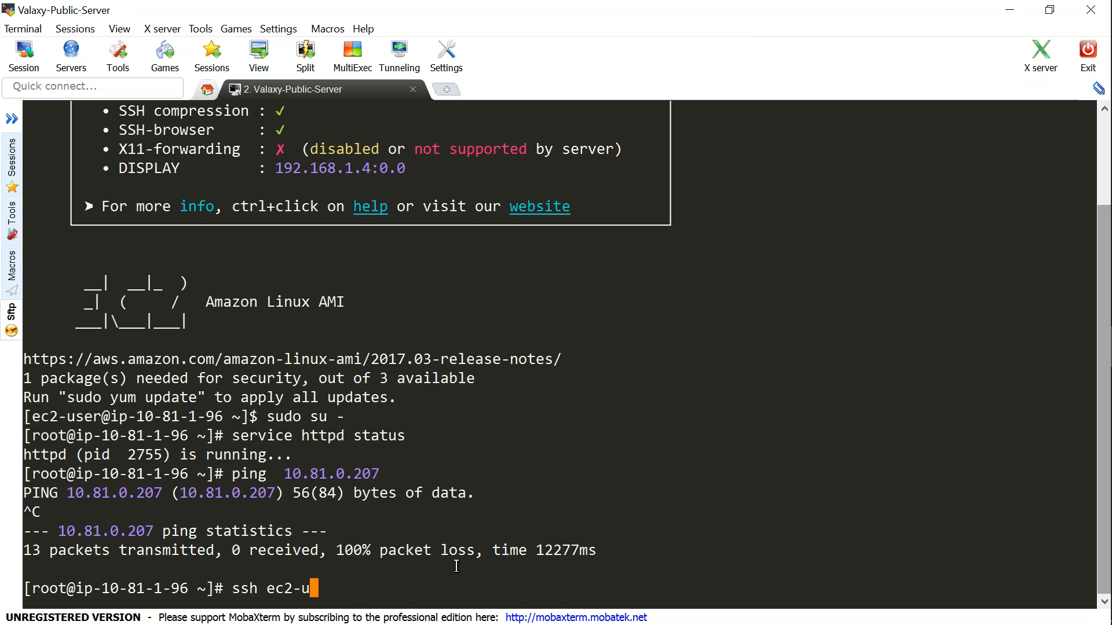
right_click(456, 566)
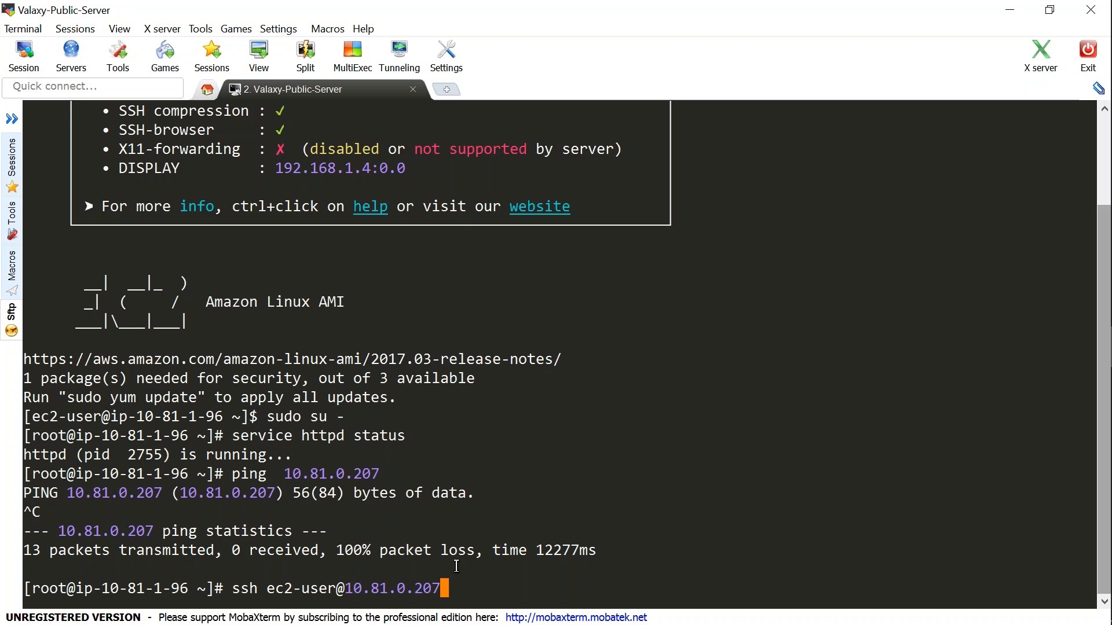
key(Return)
text(yes)
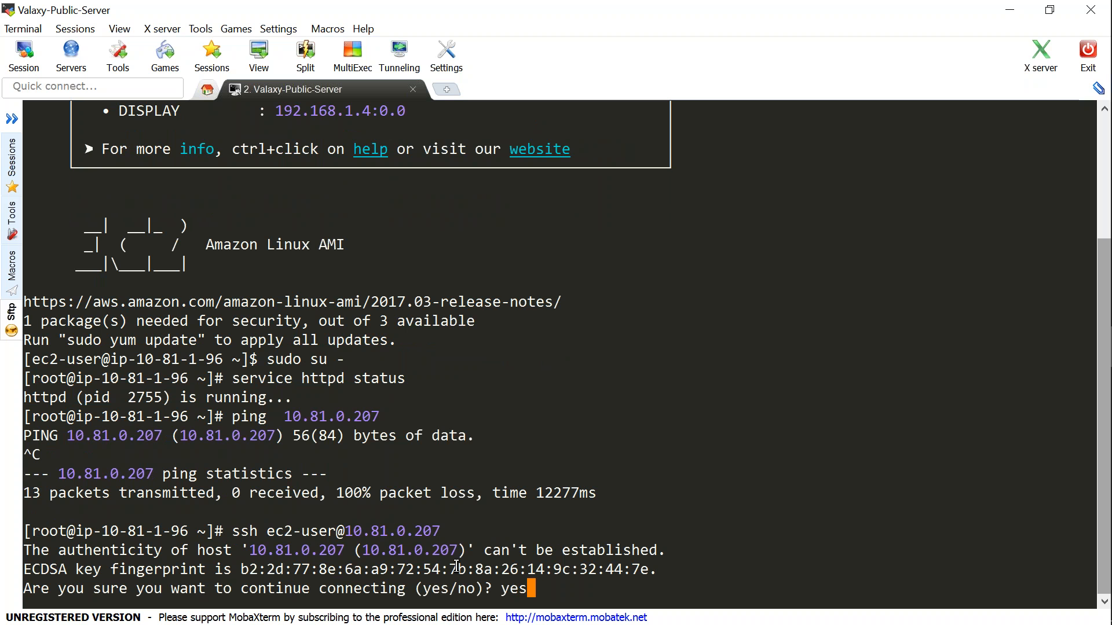
key(Return)
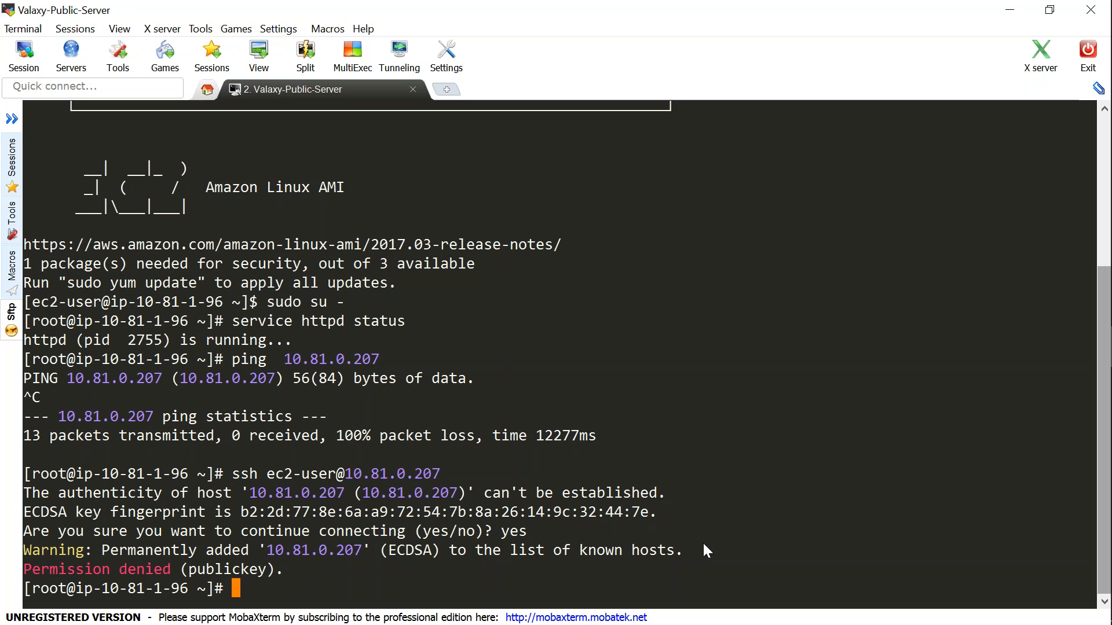
- Clear the terminal and request the private server's web page with curl 10.81.0.207
text(curl)
key(ctrl+l)
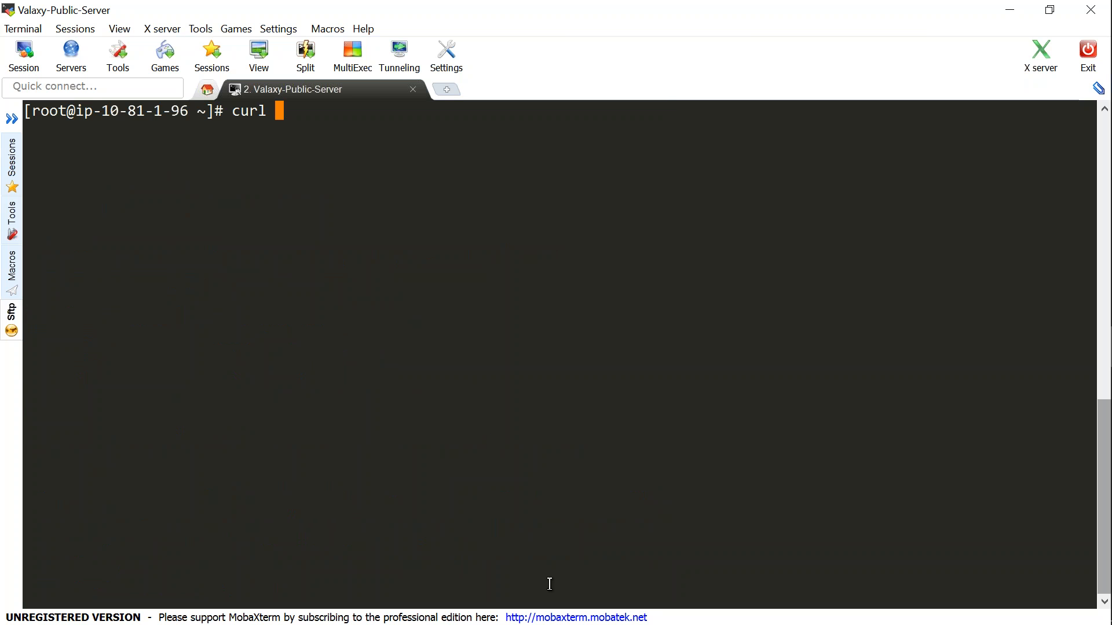
right_click(509, 389)
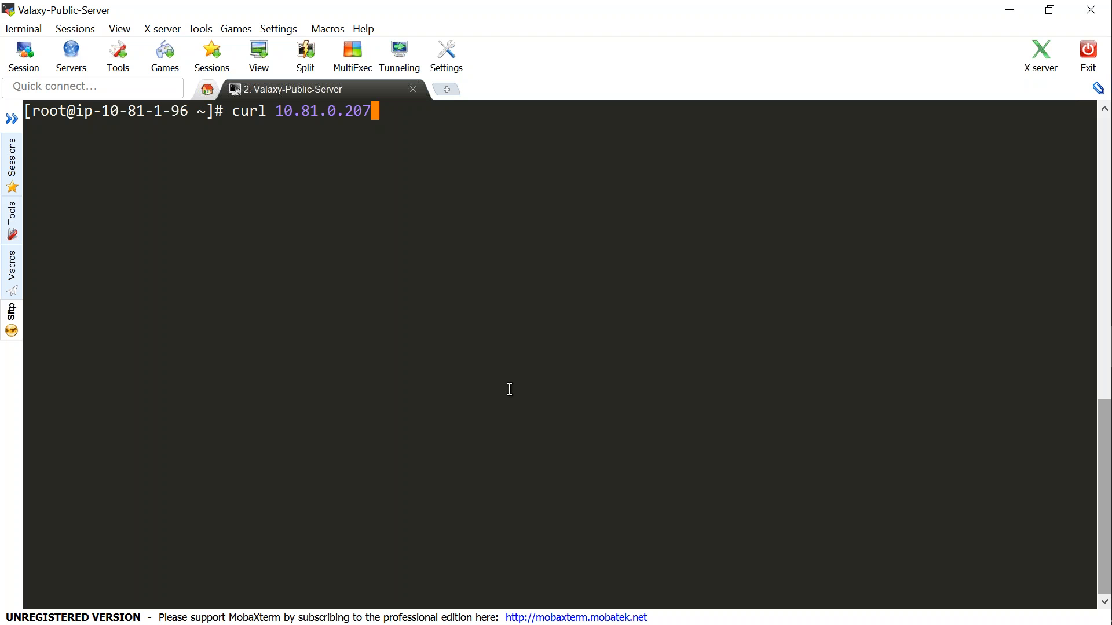
key(Return)
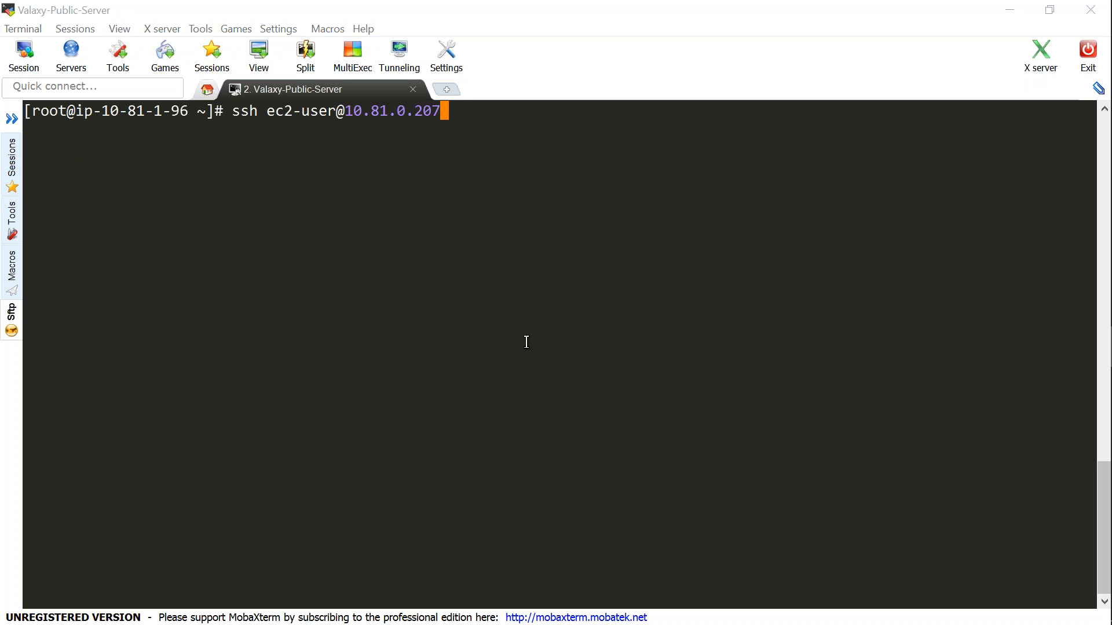
click(494, 222)
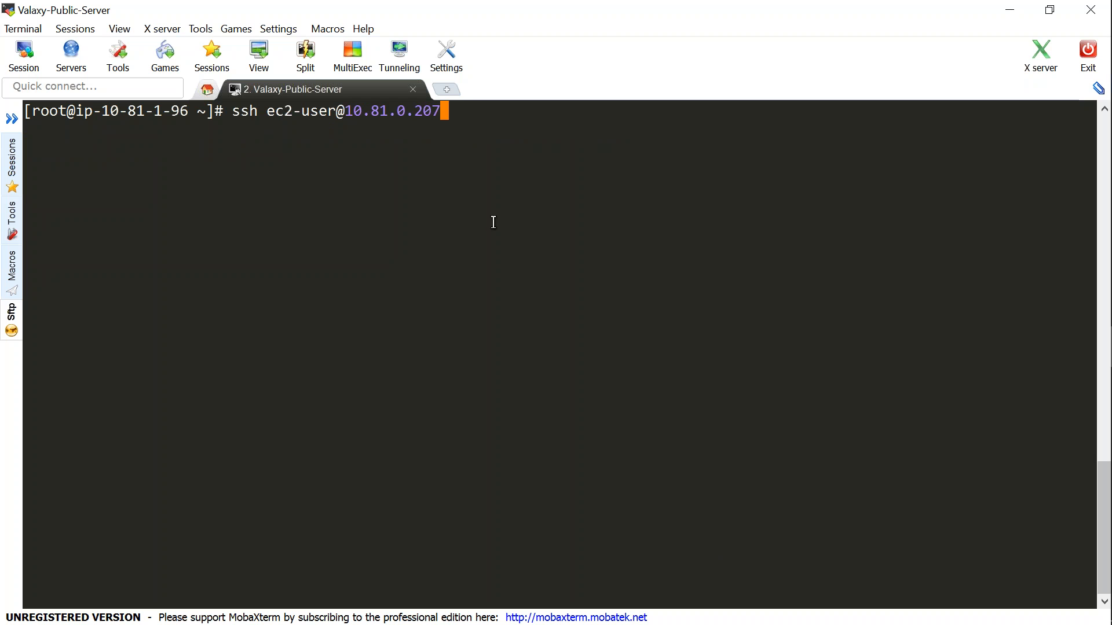
text(-i priv)
key(Tab)
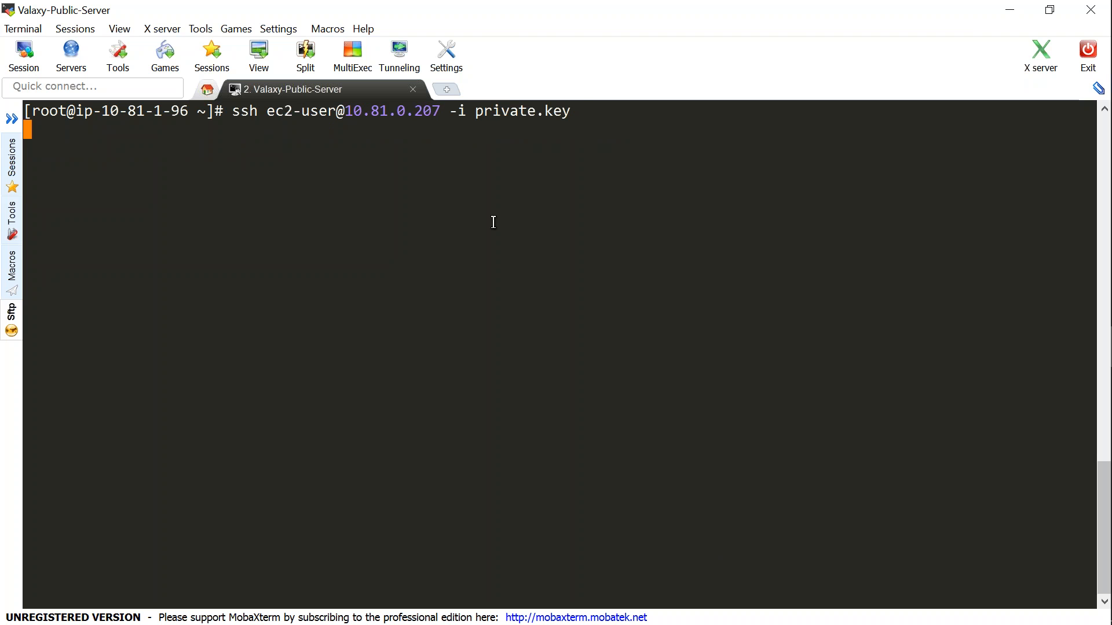
key(Return)
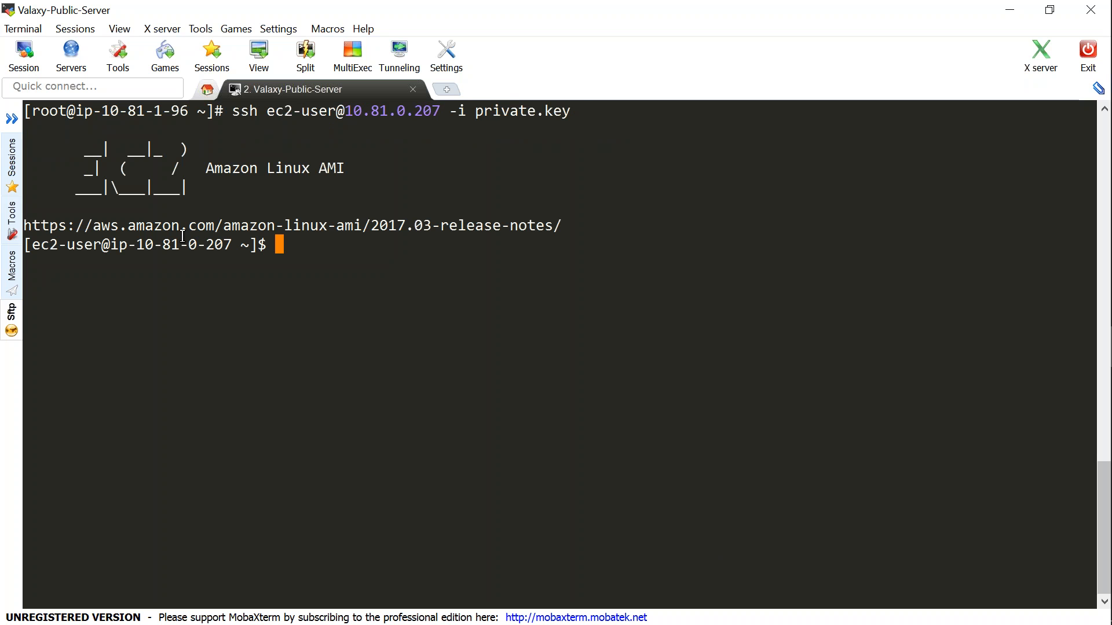
- Compare the private and public servers' hostnames in the prompts, and switch to root on the private server with sudo su -
drag(110, 244, 231, 245)
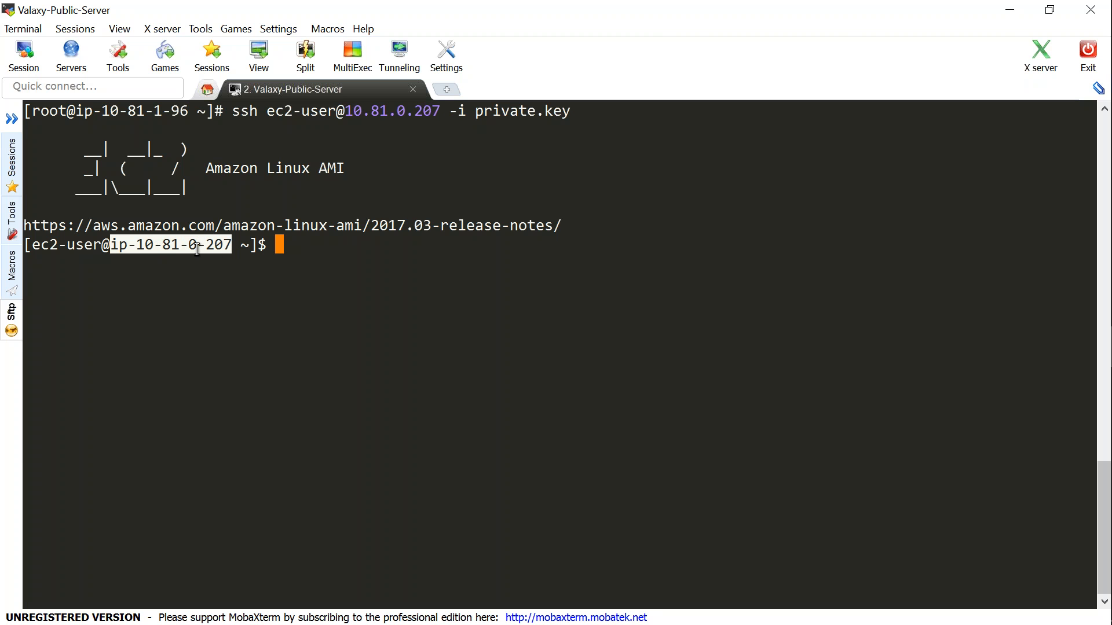
drag(94, 114, 186, 115)
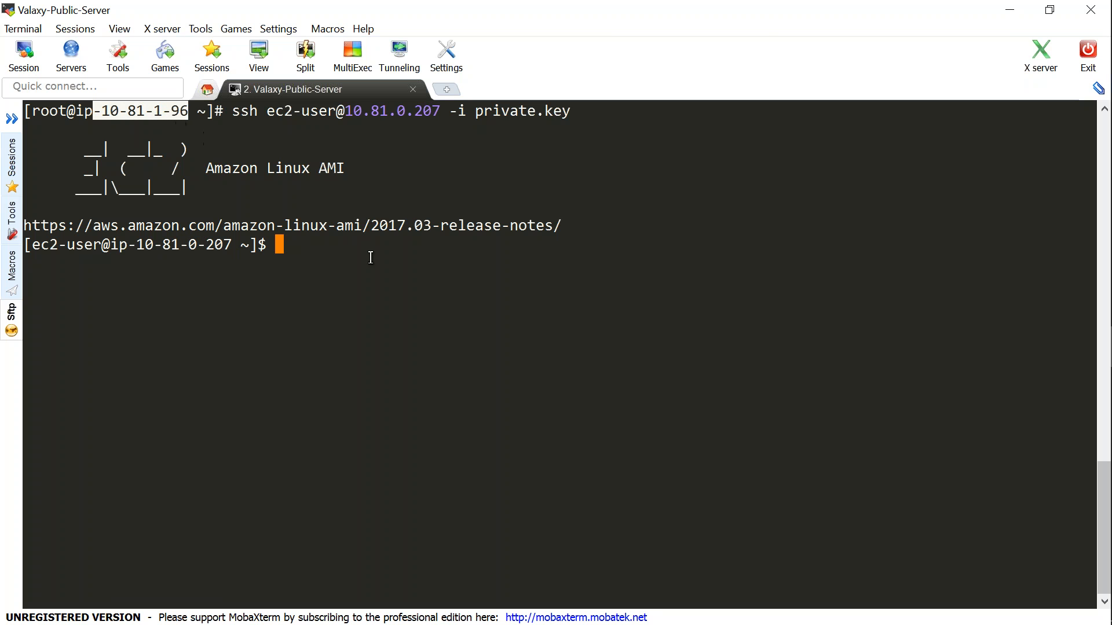
click(371, 258)
text(sudo su -)
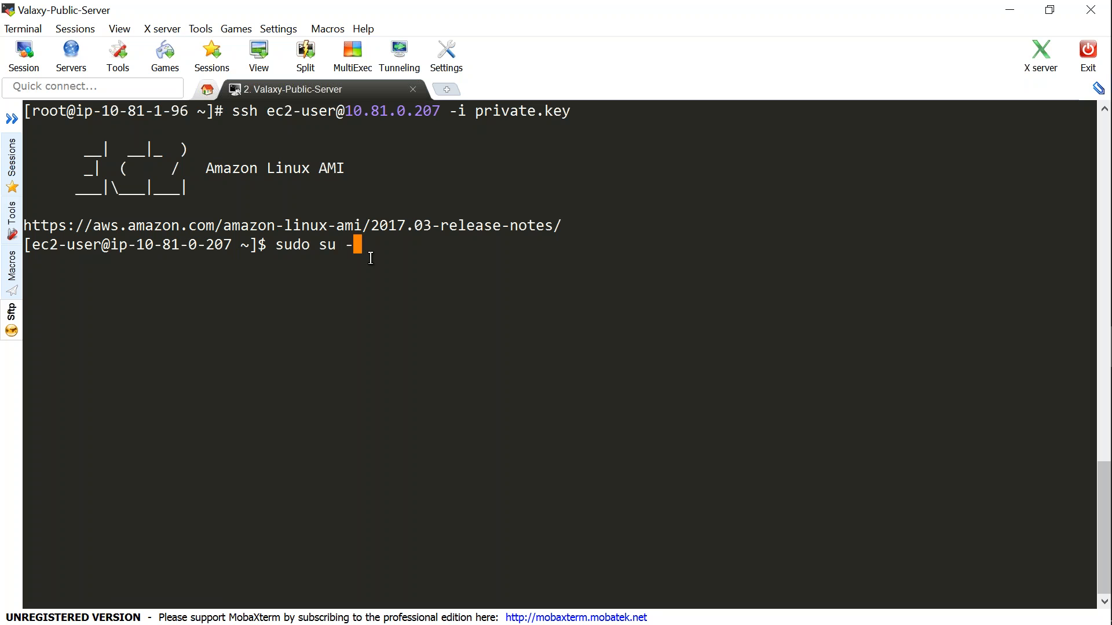
key(Return)
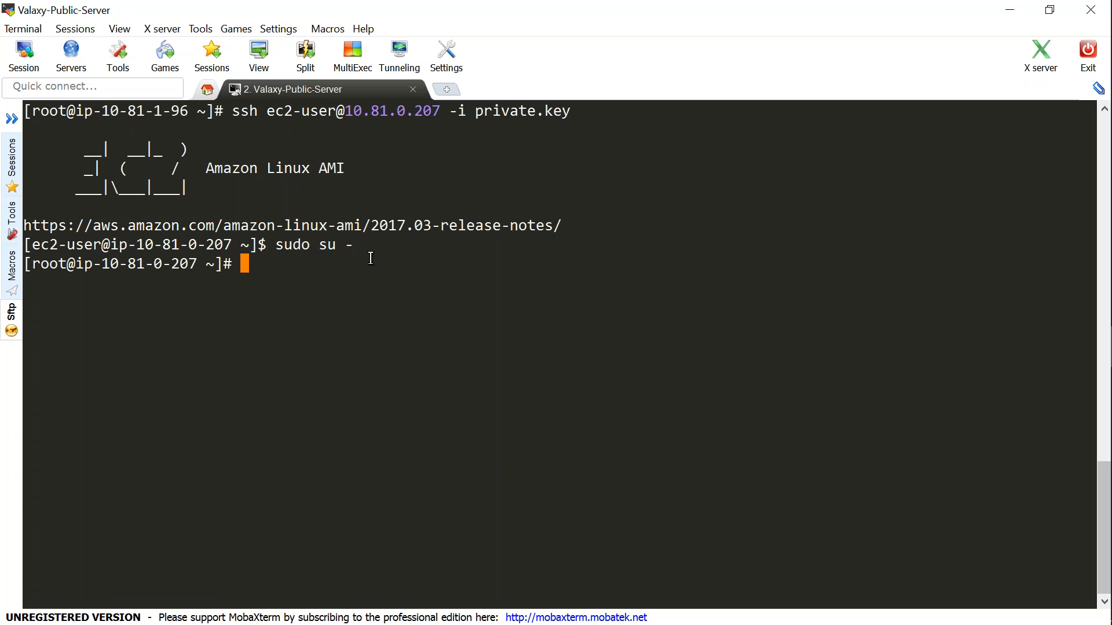
- Run service httpd status on the private server and highlight the public server's IP in the SSH command's prompt
text(service httpd status)
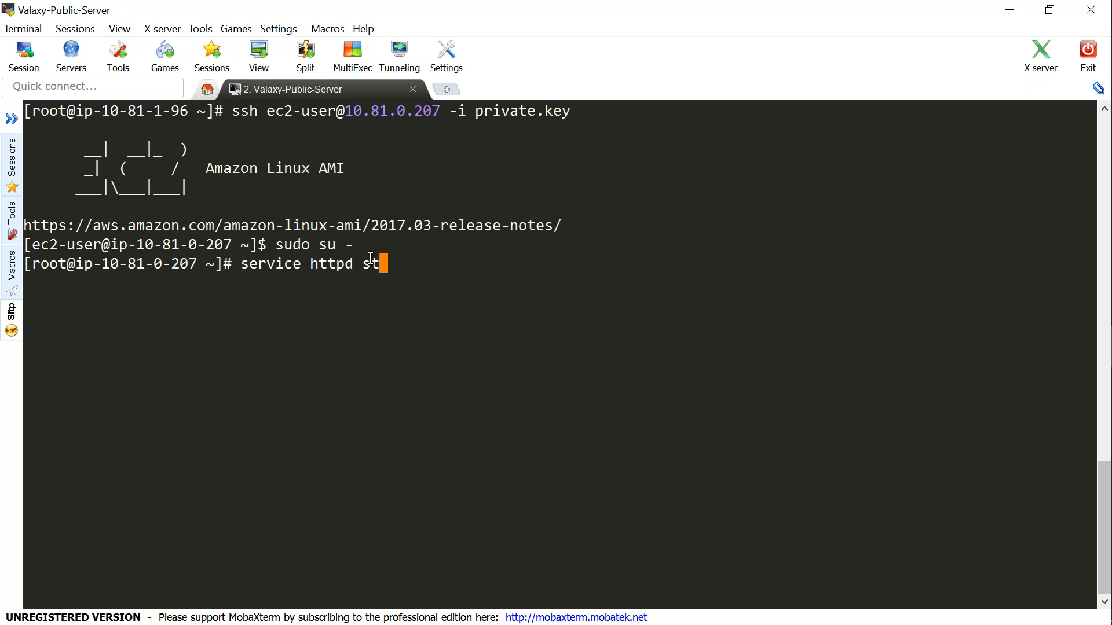
key(Return)
text(cu)
key(BackSpace)
key(BackSpace)
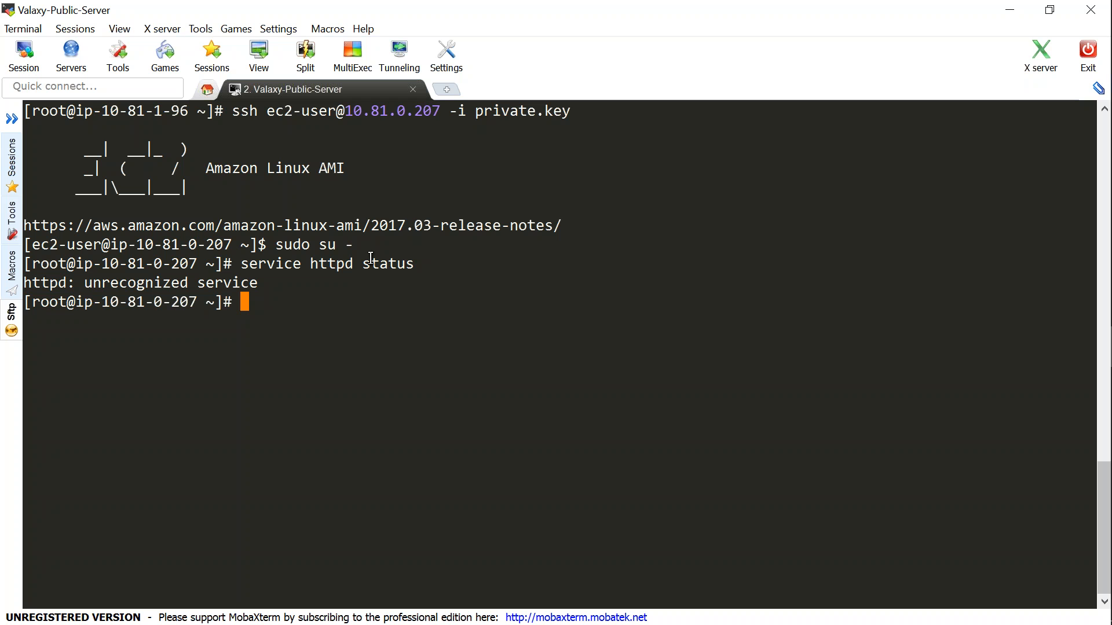
drag(102, 110, 185, 102)
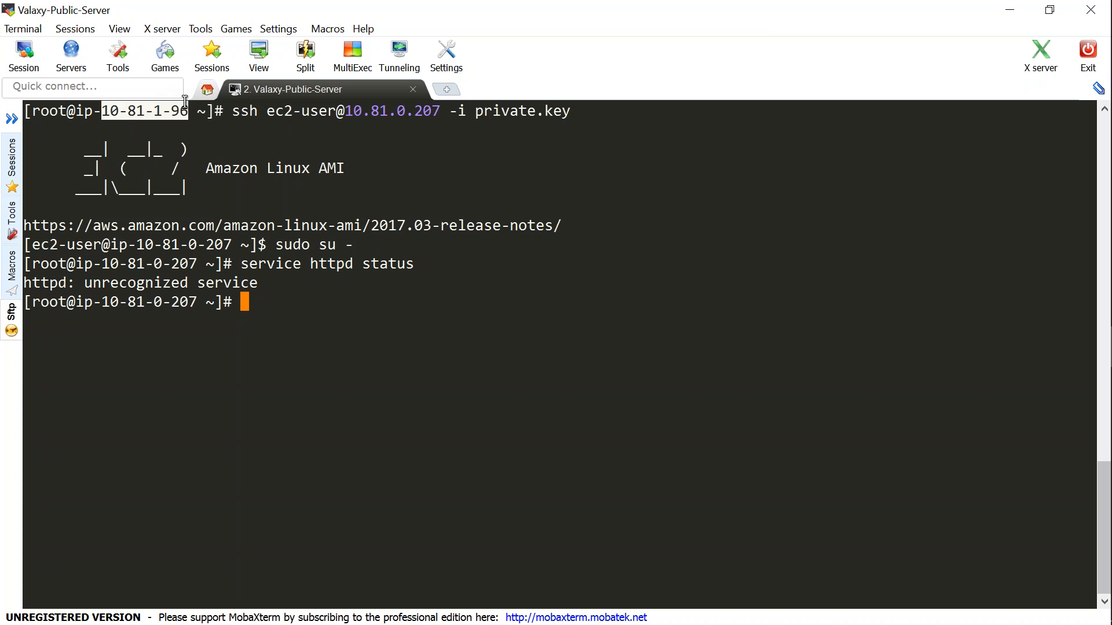